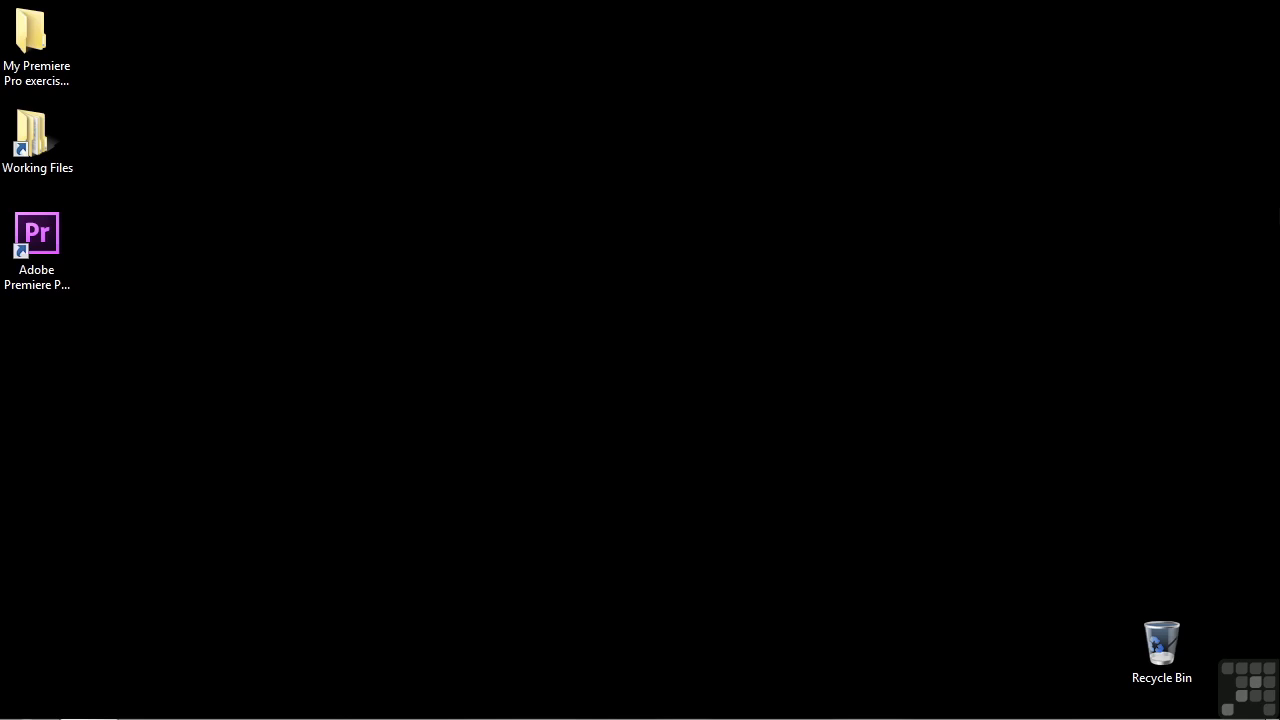
# Open 1005-lighting lightning lens flare.prproj from Working Files > projects in Premiere Pro.
pyautogui.doubleClick(45, 138)
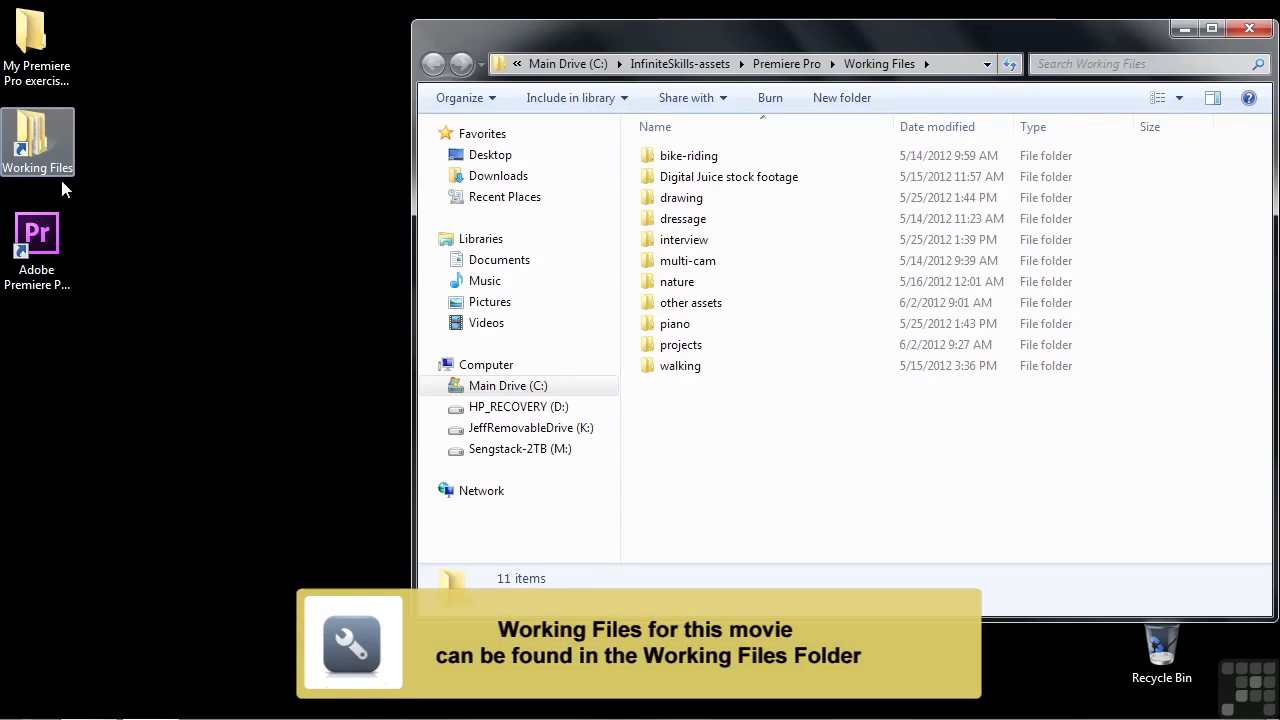
pyautogui.doubleClick(650, 344)
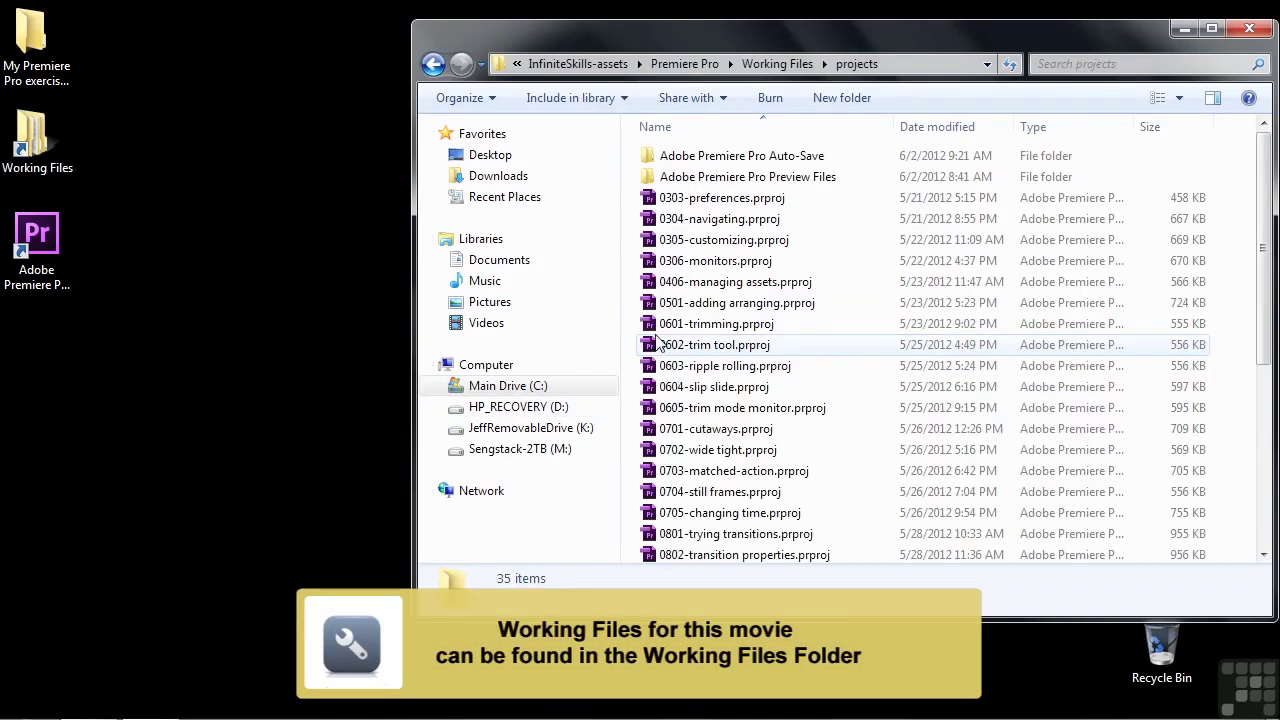
pyautogui.moveTo(1258, 285); pyautogui.dragTo(1209, 544)
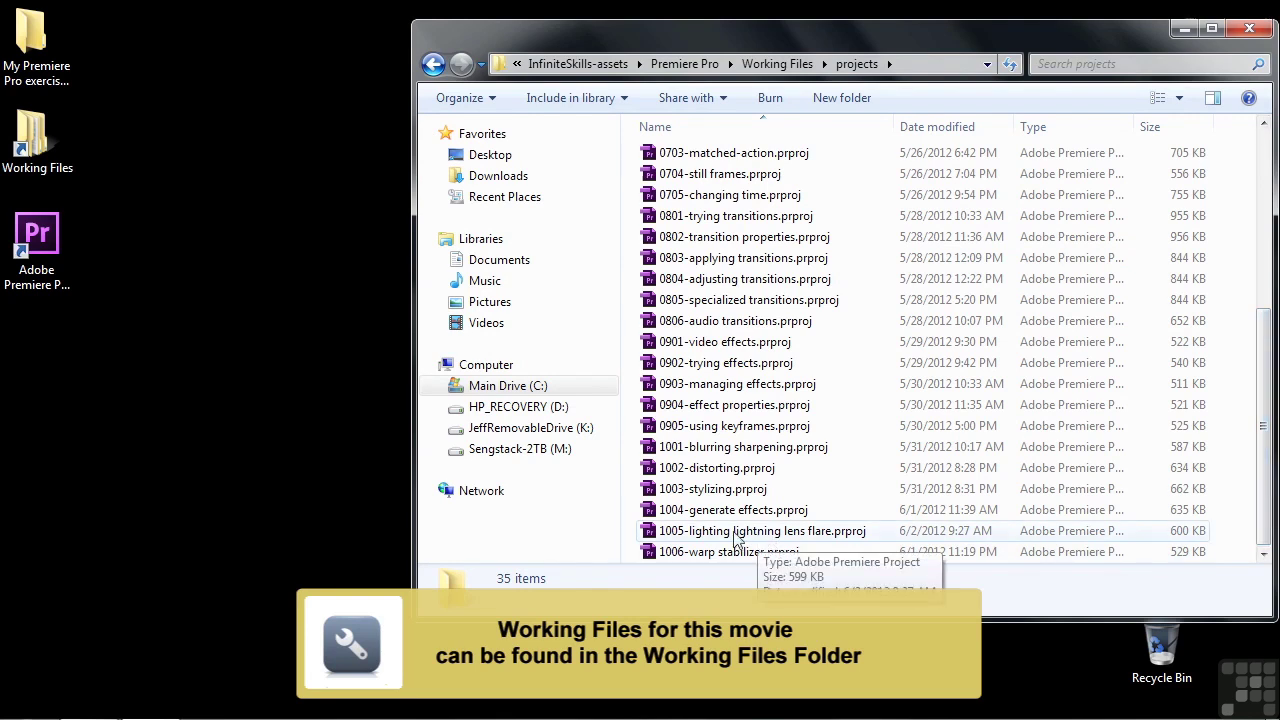
pyautogui.doubleClick(665, 532)
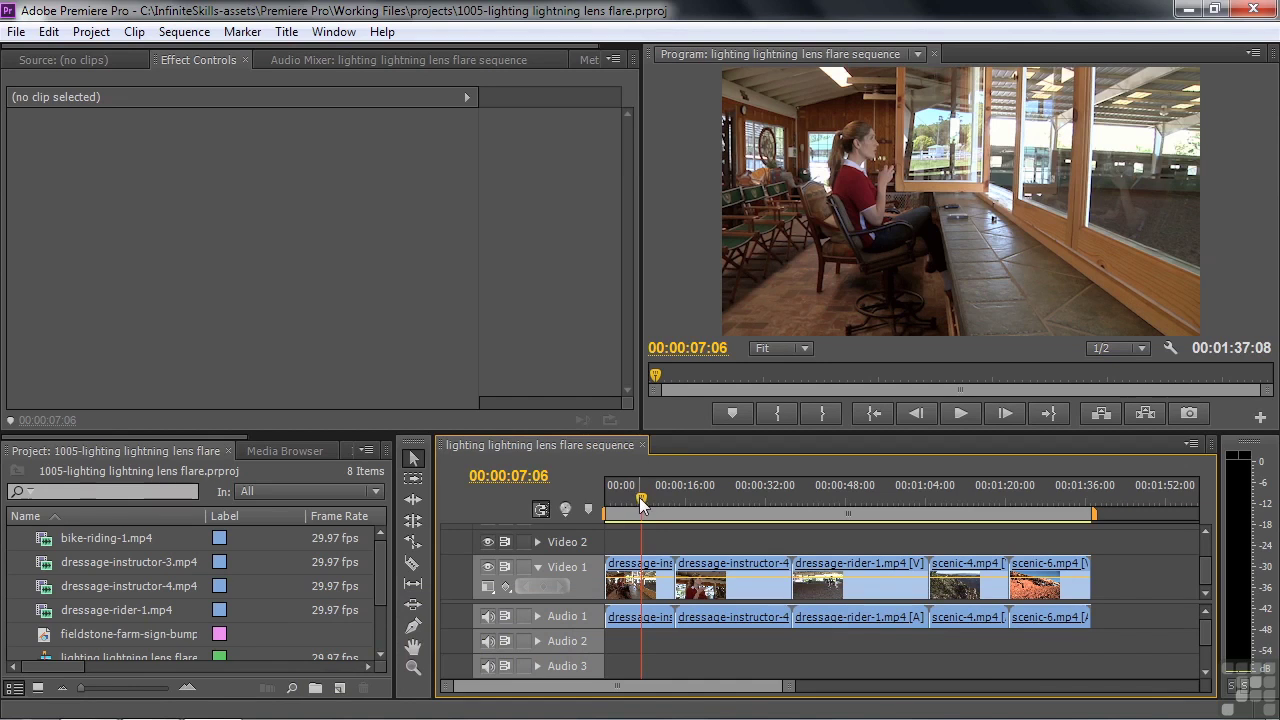
pyautogui.moveTo(641, 500); pyautogui.dragTo(640, 530)
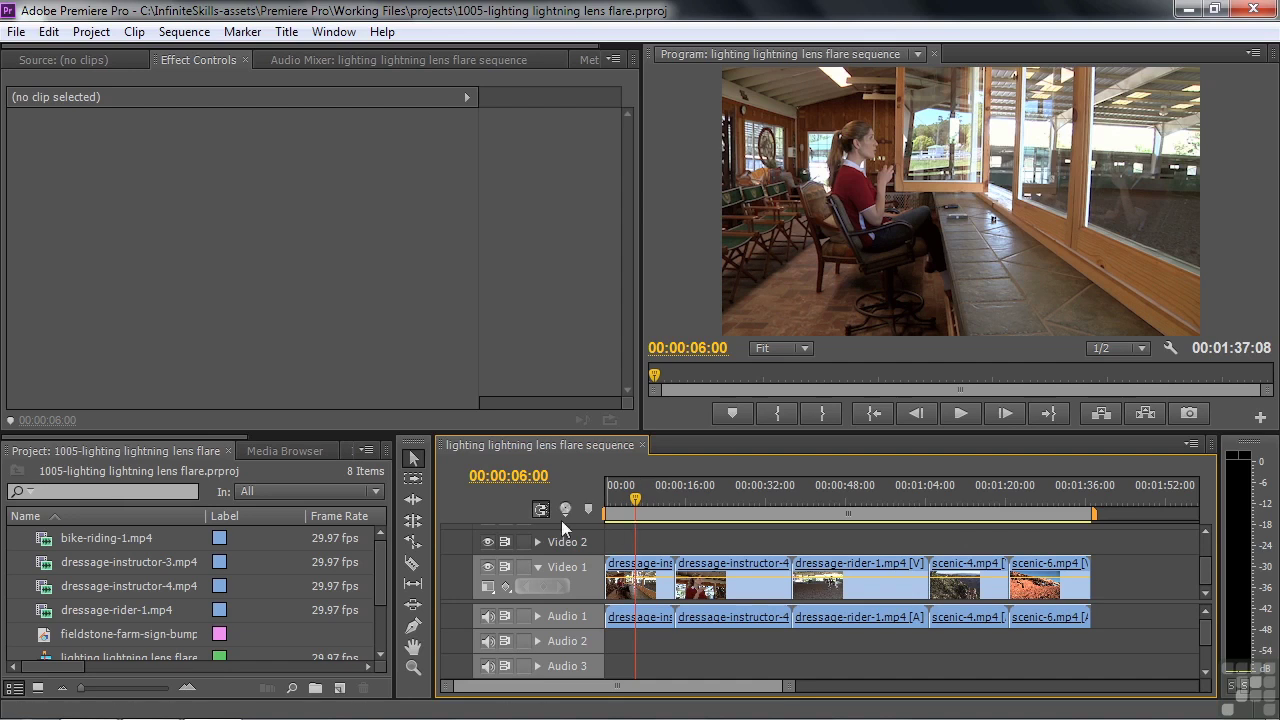
pyautogui.moveTo(196, 438); pyautogui.dragTo(355, 433)
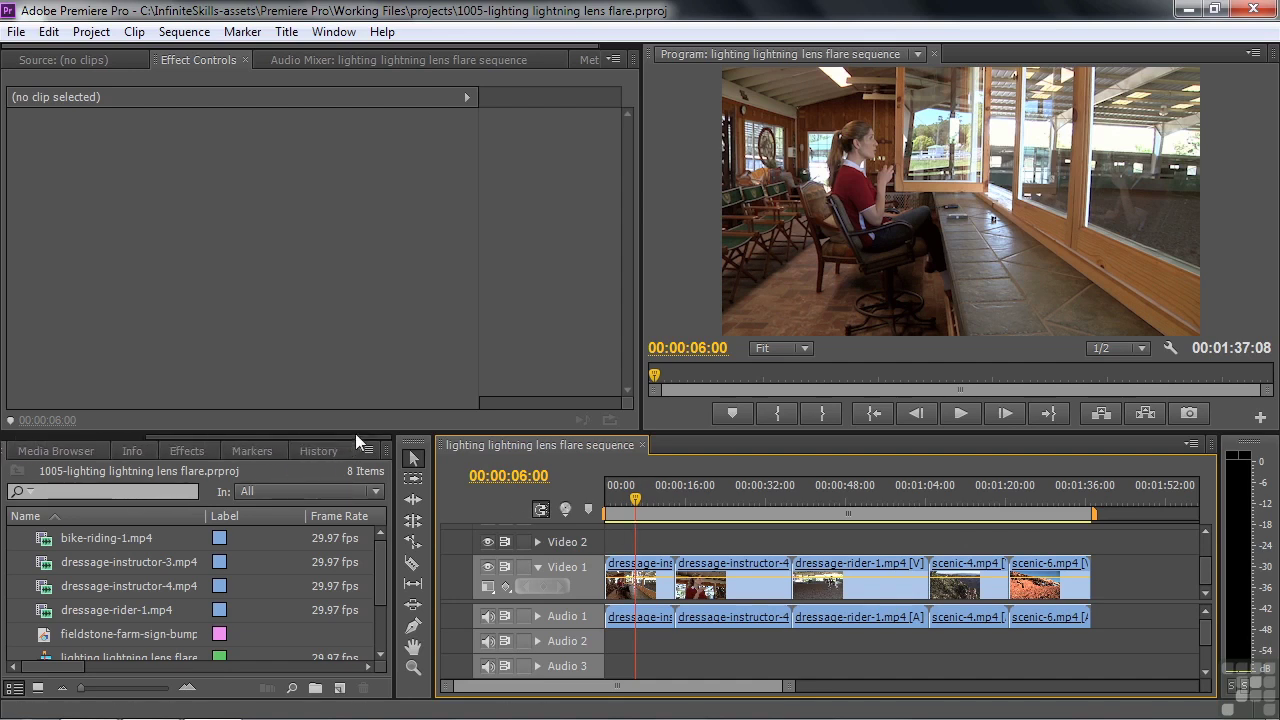
# Search effects for 'light' and apply Lighting Effects to dressage-instructor-3.mp4 on Video 1.
pyautogui.click(186, 450)
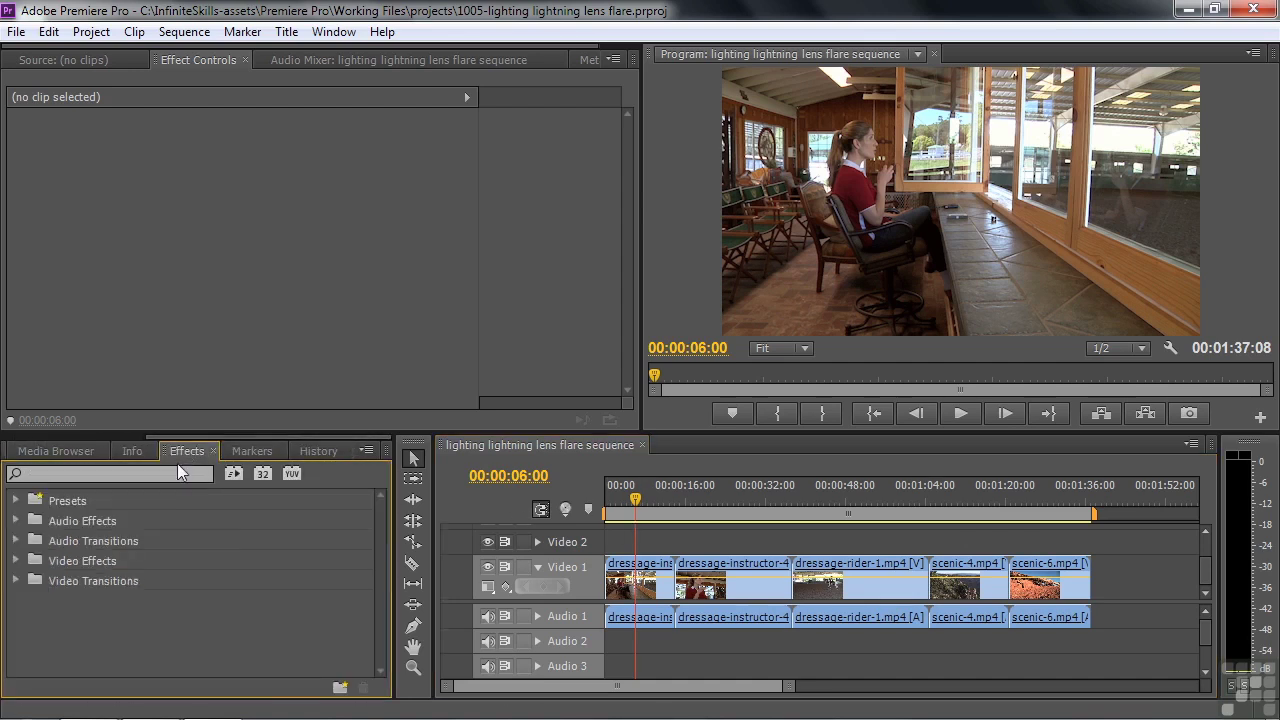
pyautogui.click(95, 472)
pyautogui.write('light')
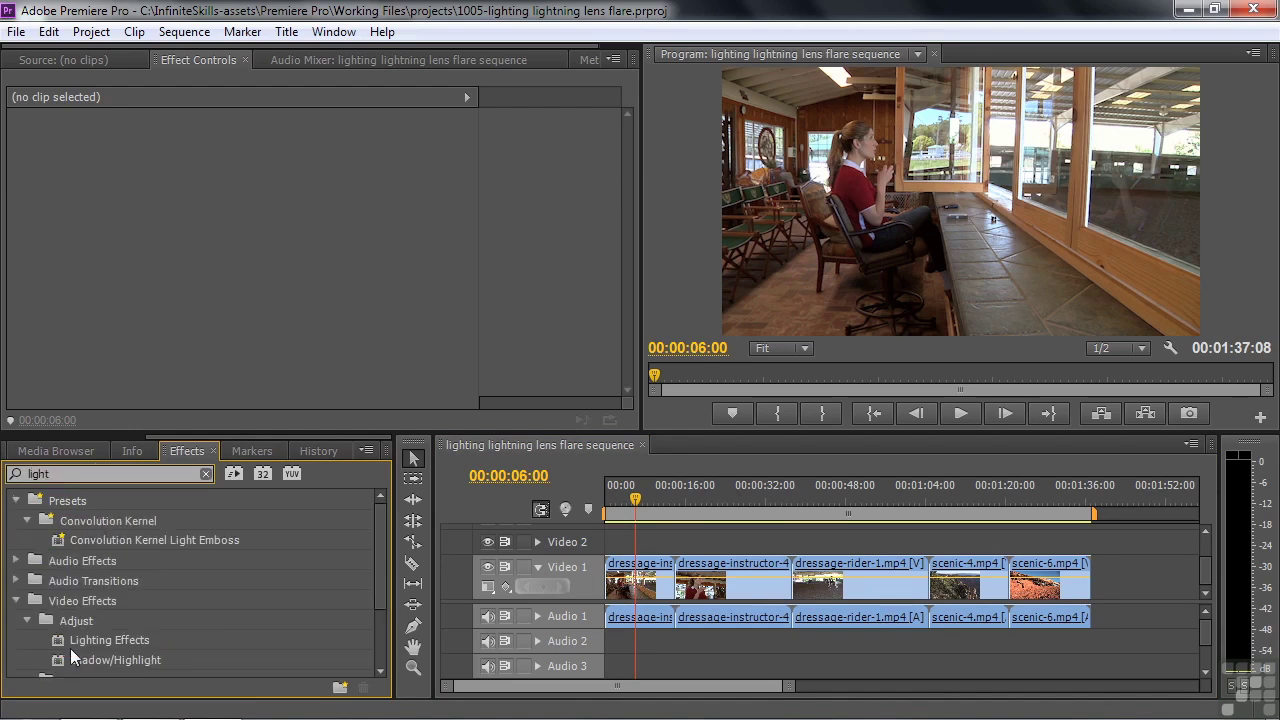
pyautogui.moveTo(381, 545)
pyautogui.mouseDown()
pyautogui.moveTo(381, 596)
pyautogui.moveTo(382, 564)
pyautogui.mouseUp()
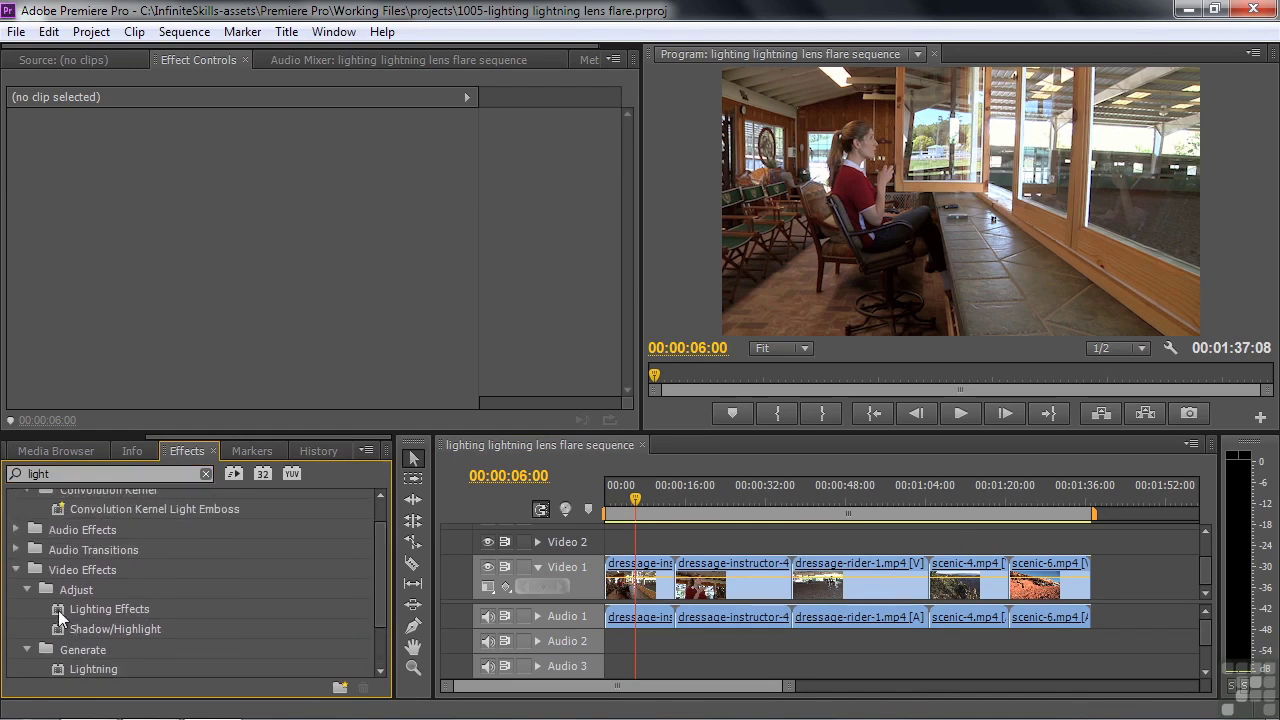
pyautogui.moveTo(58, 610); pyautogui.dragTo(632, 578)
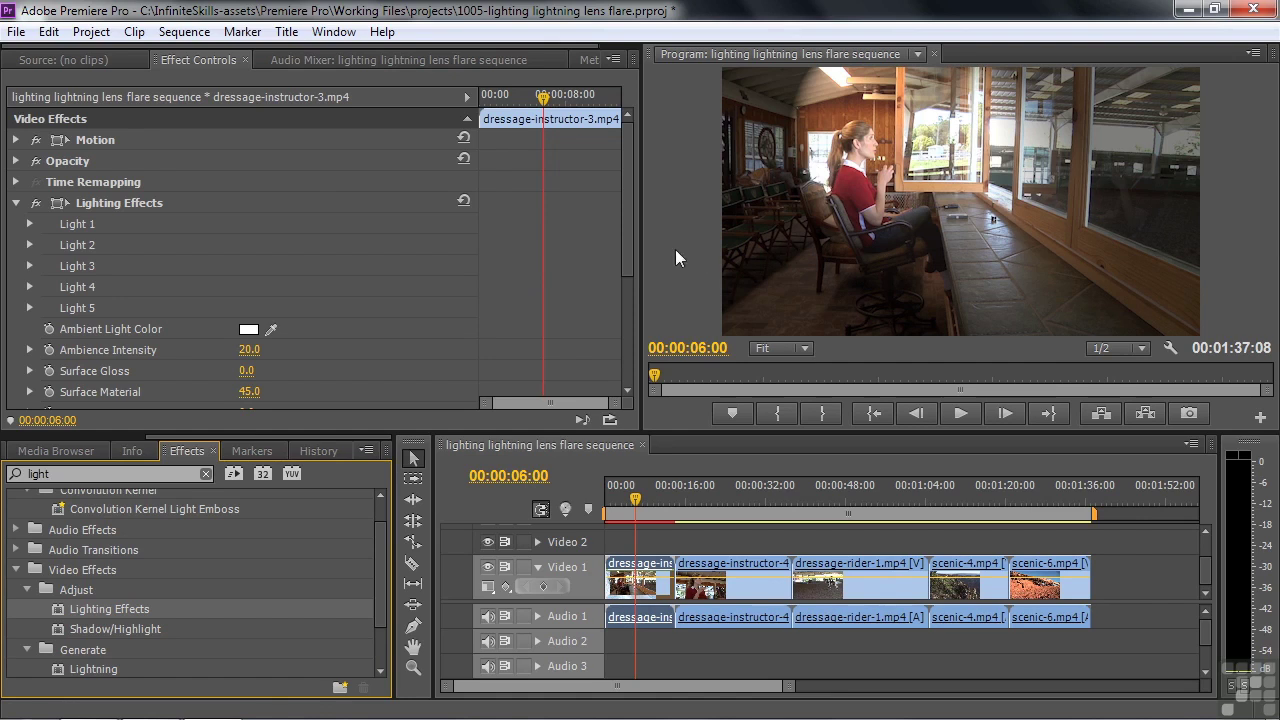
# Inspect the Light 1 and Light 2 settings in Effect Controls, leaving Light 1 expanded.
pyautogui.moveTo(630, 234)
pyautogui.mouseDown()
pyautogui.moveTo(621, 305)
pyautogui.moveTo(637, 238)
pyautogui.mouseUp()
pyautogui.click(29, 223)
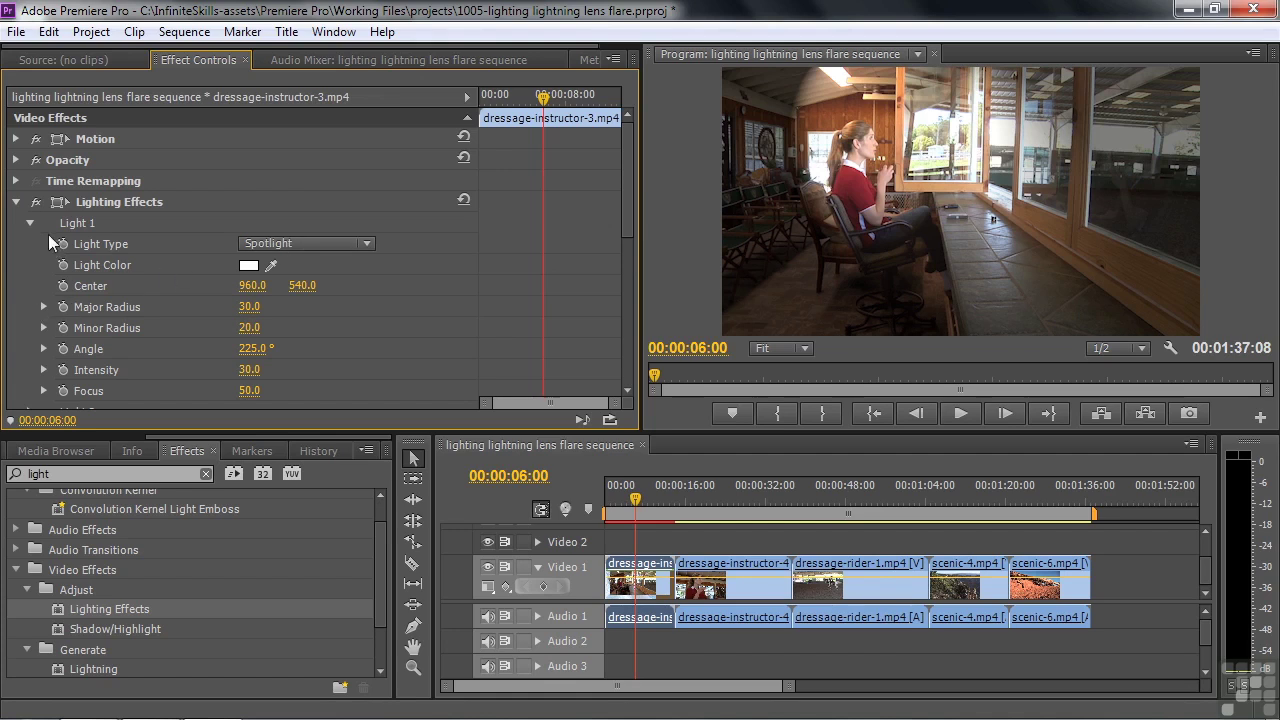
pyautogui.click(31, 223)
pyautogui.click(30, 244)
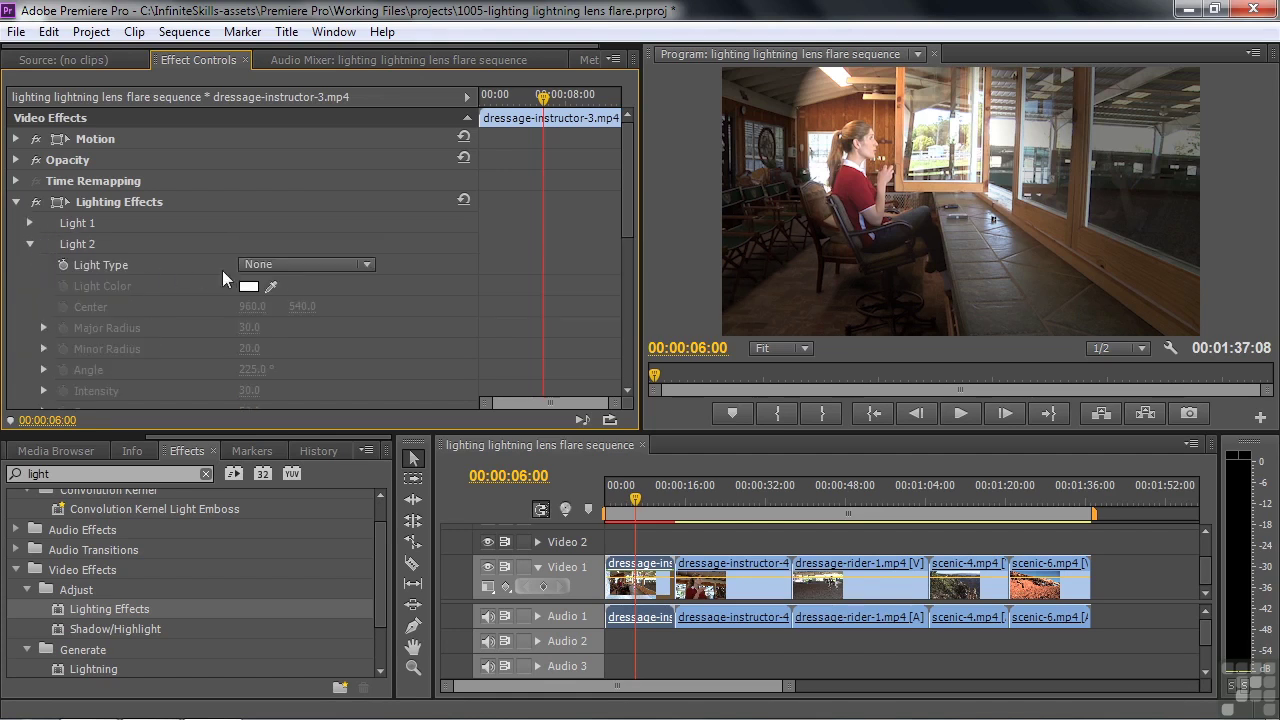
pyautogui.click(29, 244)
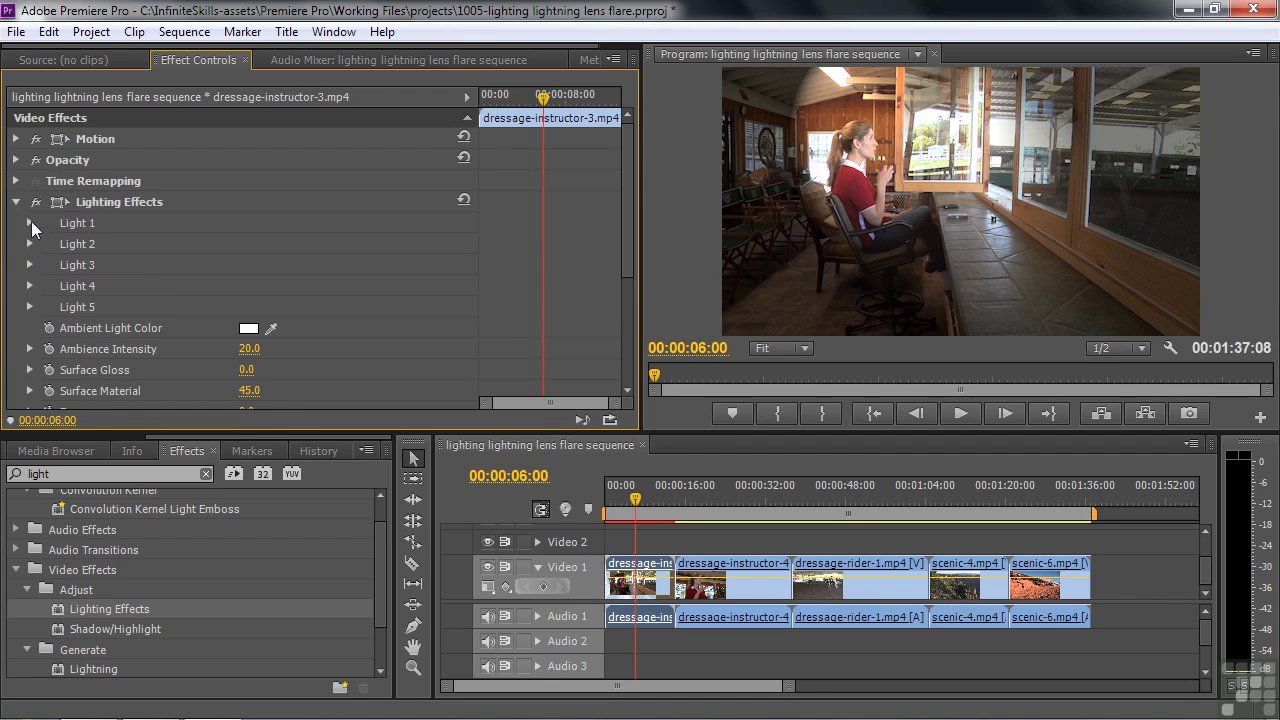
pyautogui.click(31, 223)
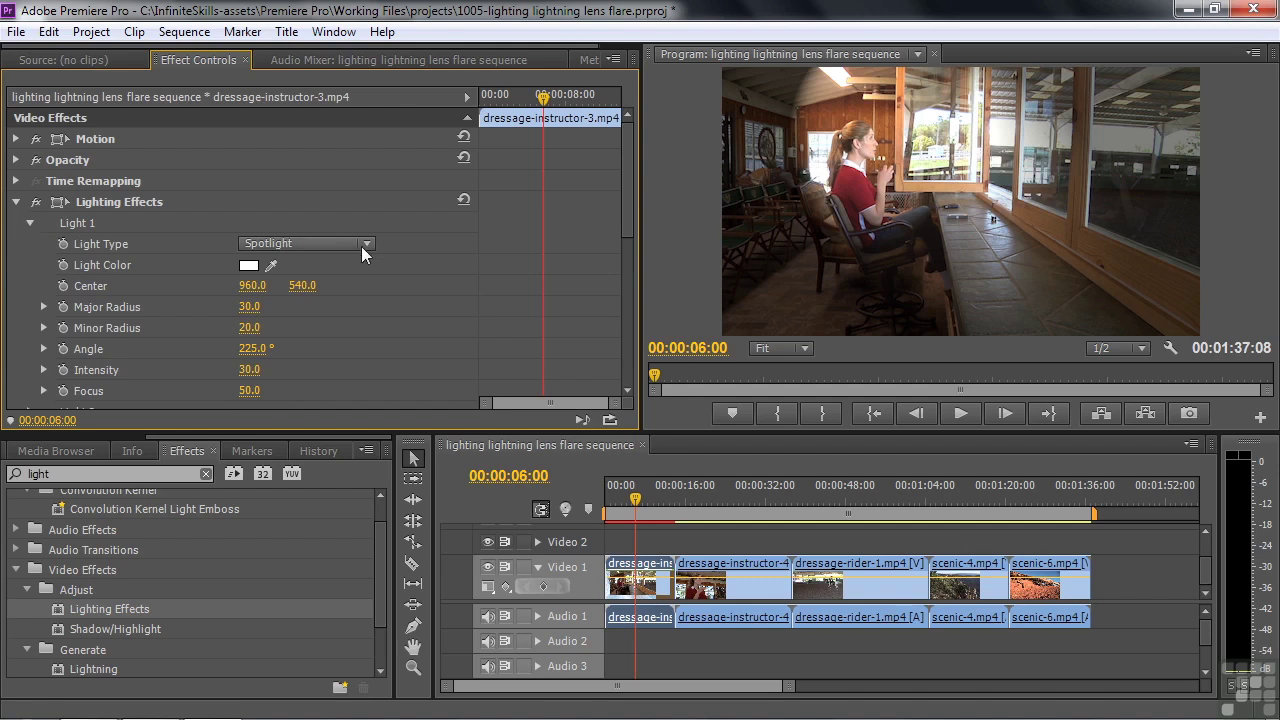
# Reshape the spotlight into a narrow ellipse at 947.9, 738.7, Major Radius 29.1, Minor 12.2.
pyautogui.click(54, 202)
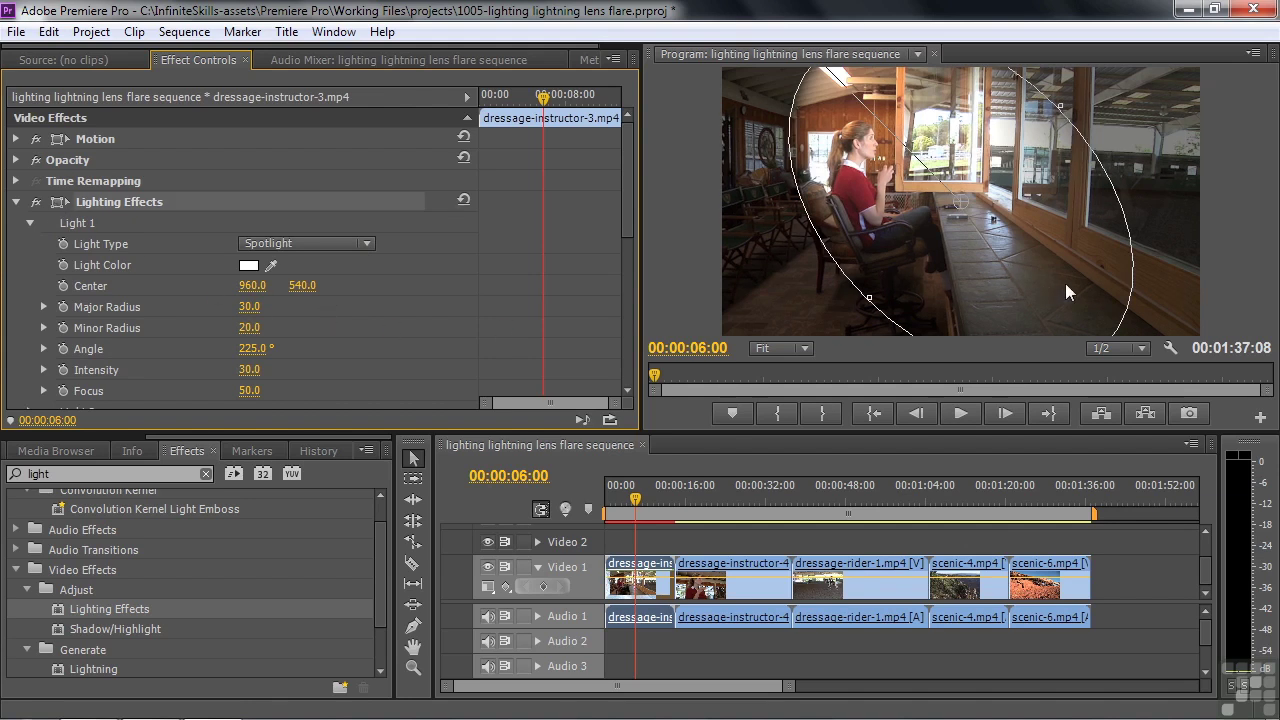
pyautogui.moveTo(1060, 105); pyautogui.dragTo(1033, 125)
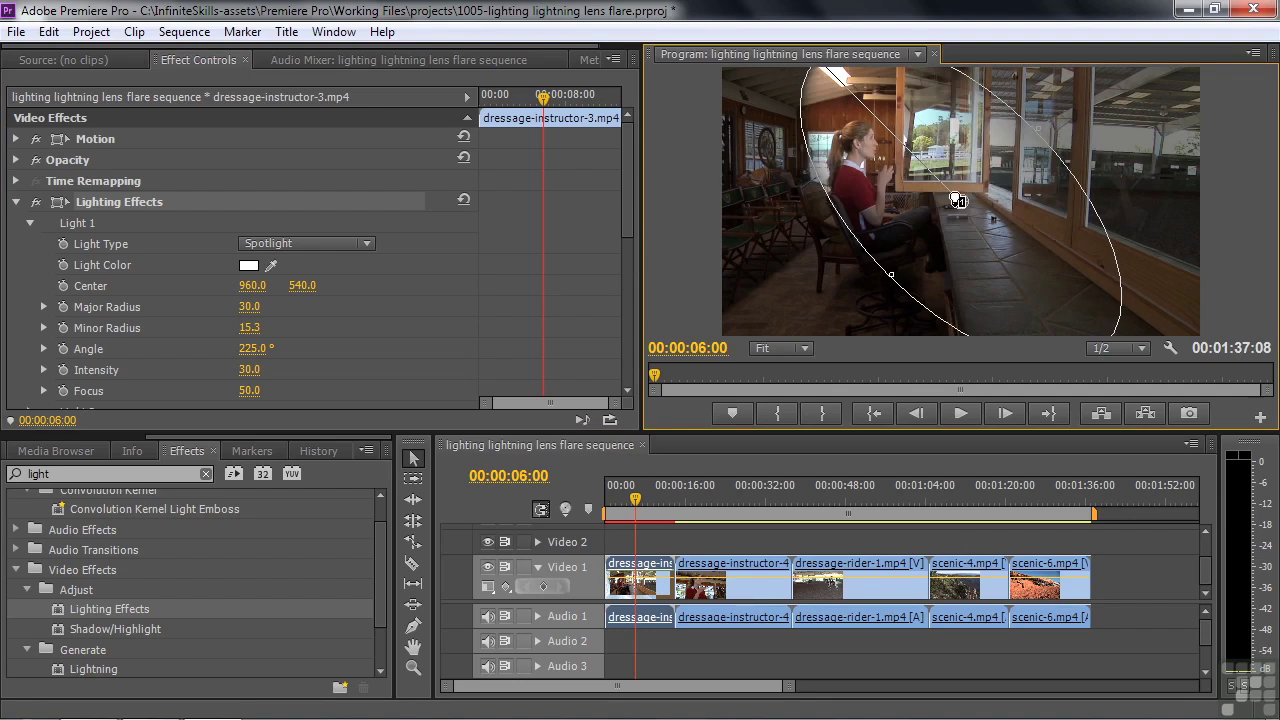
pyautogui.moveTo(960, 201); pyautogui.dragTo(968, 258)
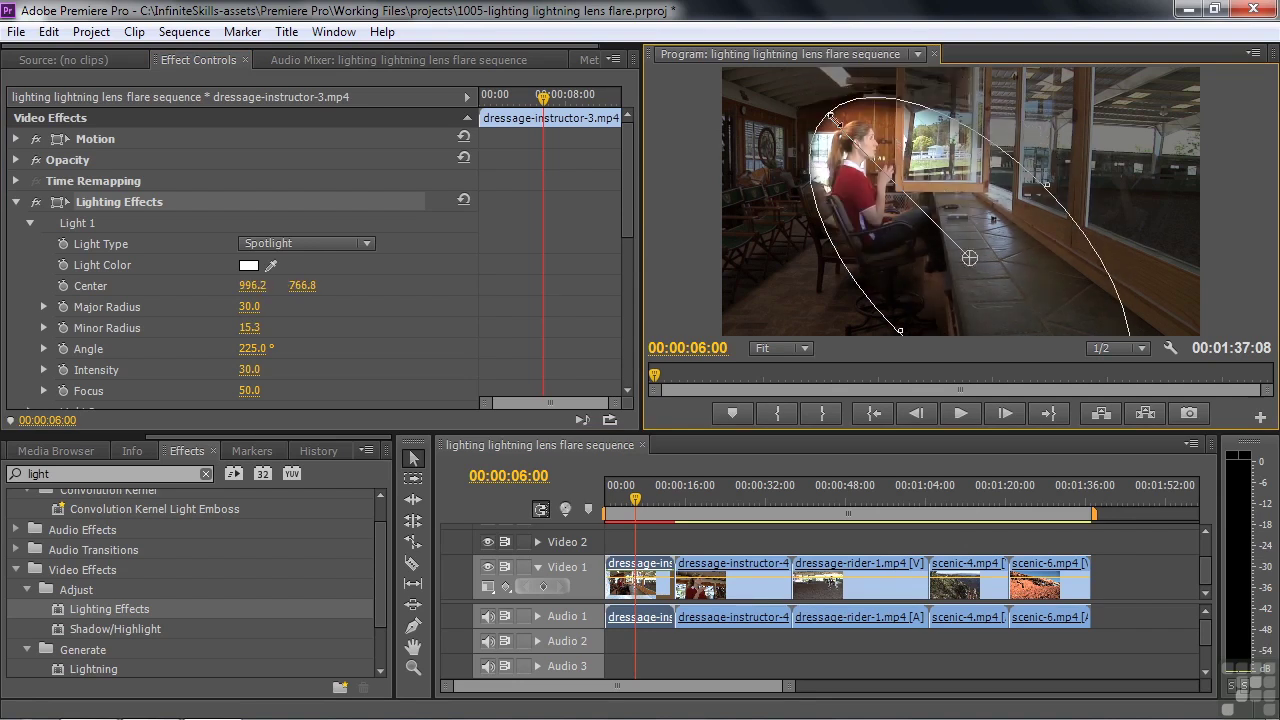
pyautogui.moveTo(831, 115)
pyautogui.mouseDown()
pyautogui.moveTo(903, 198)
pyautogui.moveTo(820, 118)
pyautogui.moveTo(868, 172)
pyautogui.moveTo(826, 108)
pyautogui.moveTo(846, 138)
pyautogui.moveTo(835, 119)
pyautogui.mouseUp()
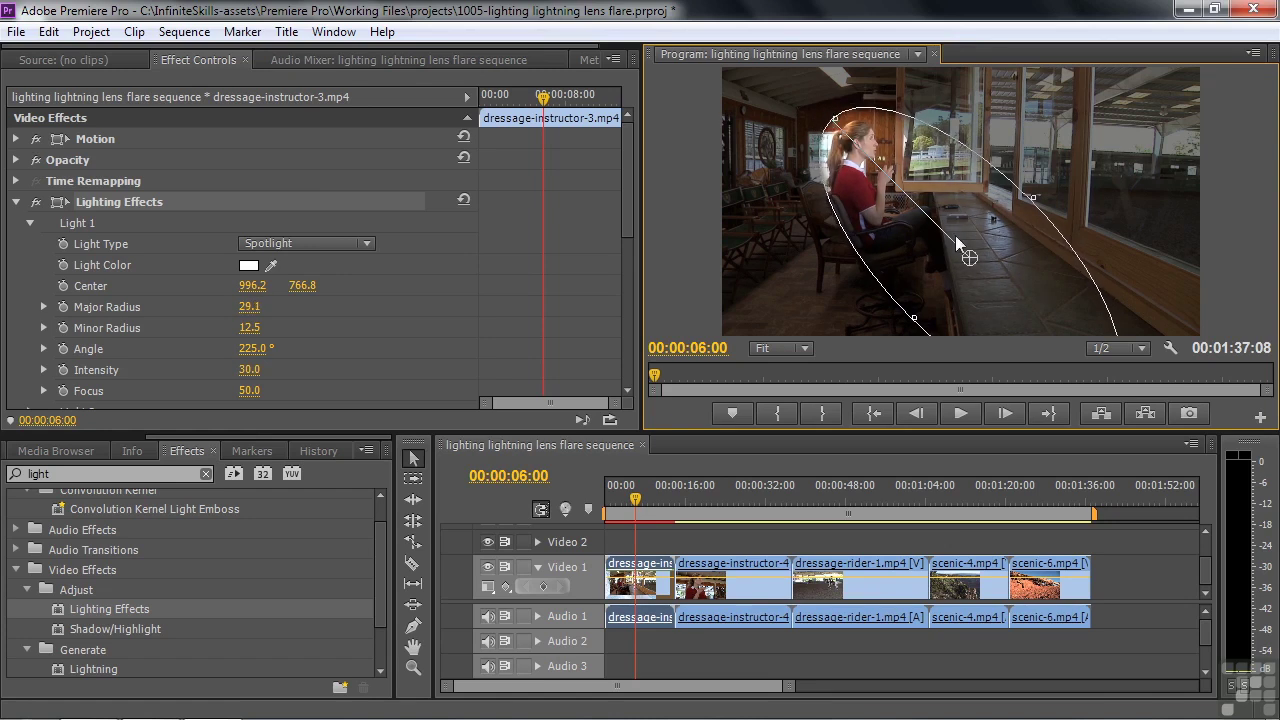
pyautogui.moveTo(969, 256); pyautogui.dragTo(958, 252)
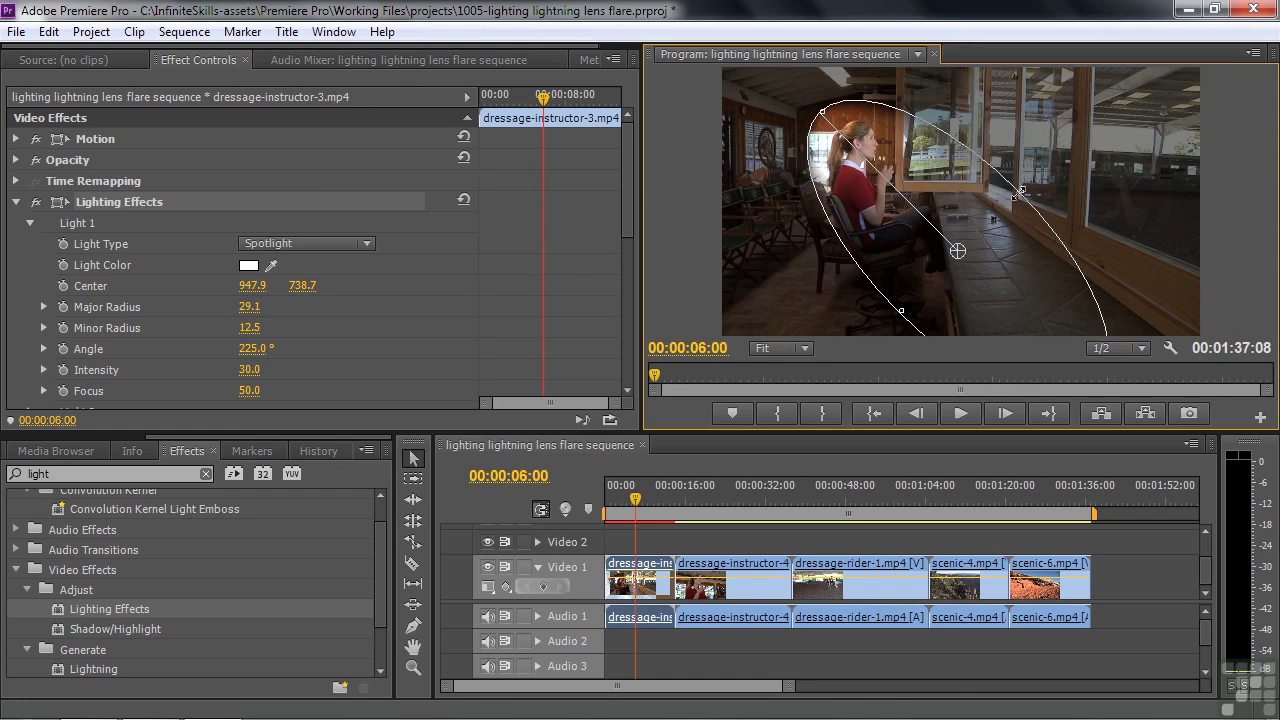
pyautogui.moveTo(1020, 191)
pyautogui.mouseDown()
pyautogui.moveTo(1005, 200)
pyautogui.moveTo(1017, 200)
pyautogui.mouseUp()
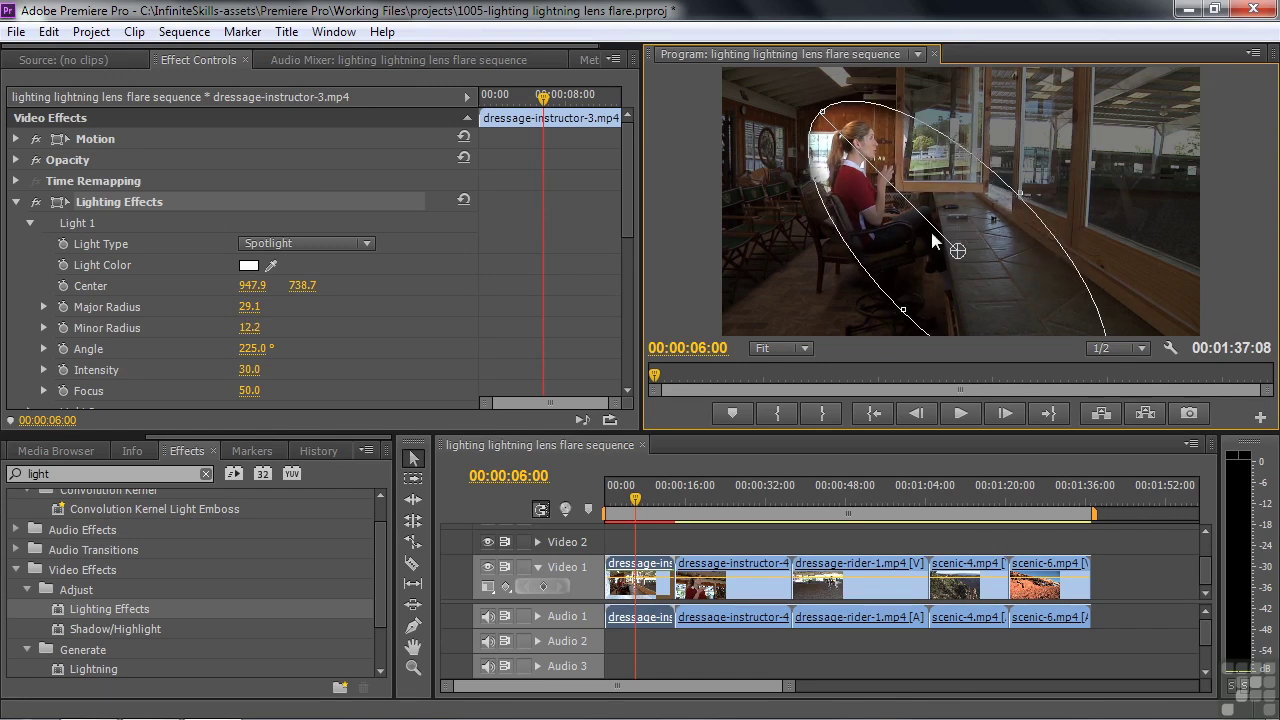
pyautogui.click(372, 243)
# Switch Light 1 to Omni and move it onto the instructor at 614.6, 353.3.
pyautogui.click(300, 310)
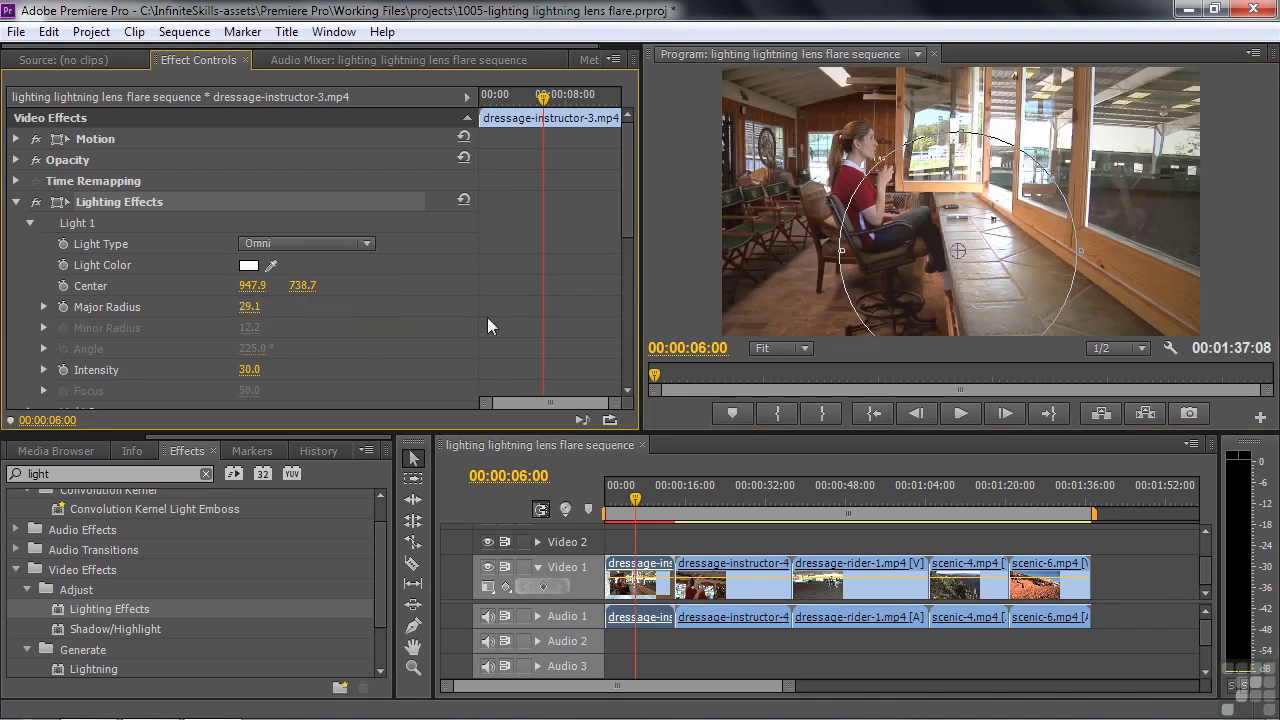
pyautogui.moveTo(958, 250); pyautogui.dragTo(881, 188)
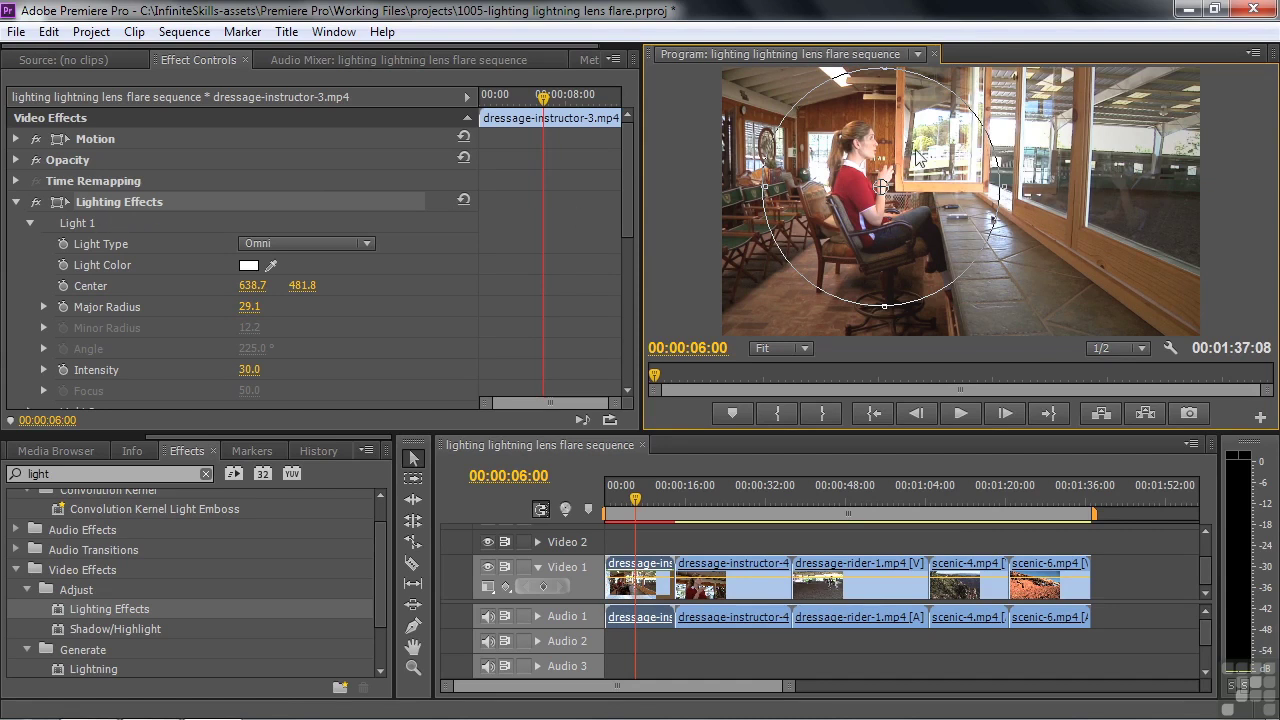
pyautogui.moveTo(630, 207); pyautogui.dragTo(625, 250)
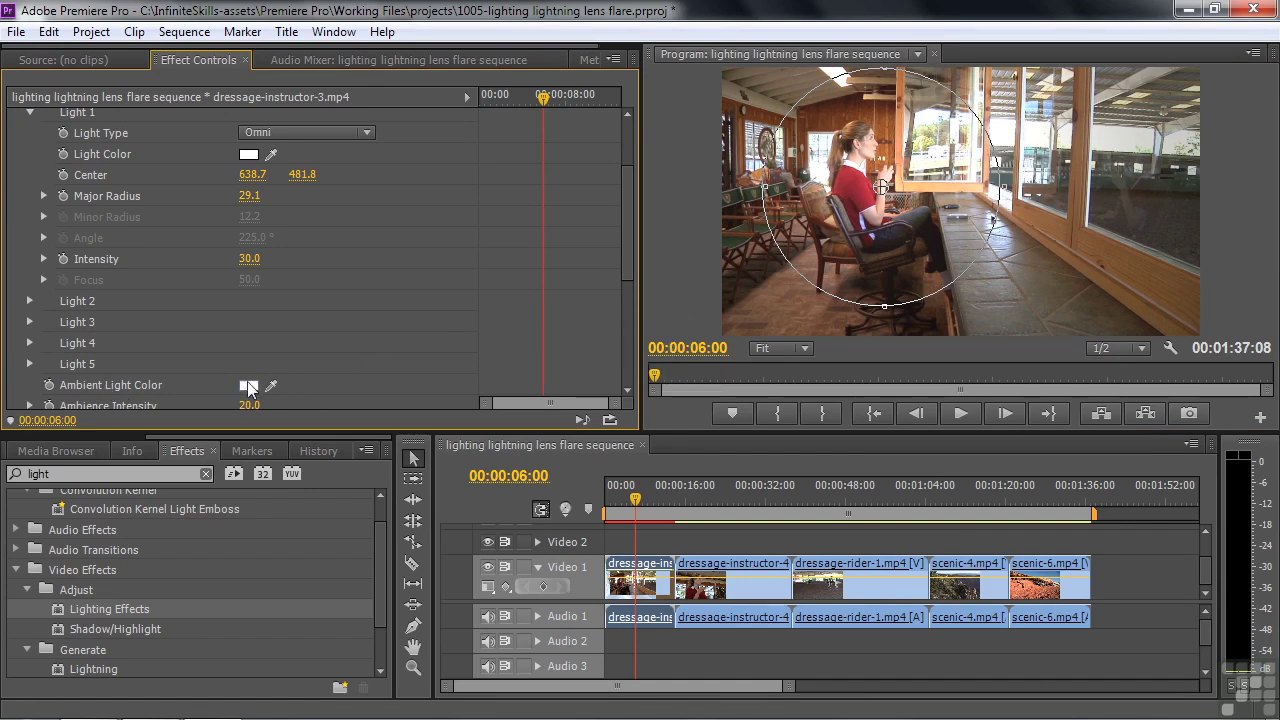
pyautogui.moveTo(631, 228); pyautogui.dragTo(632, 185)
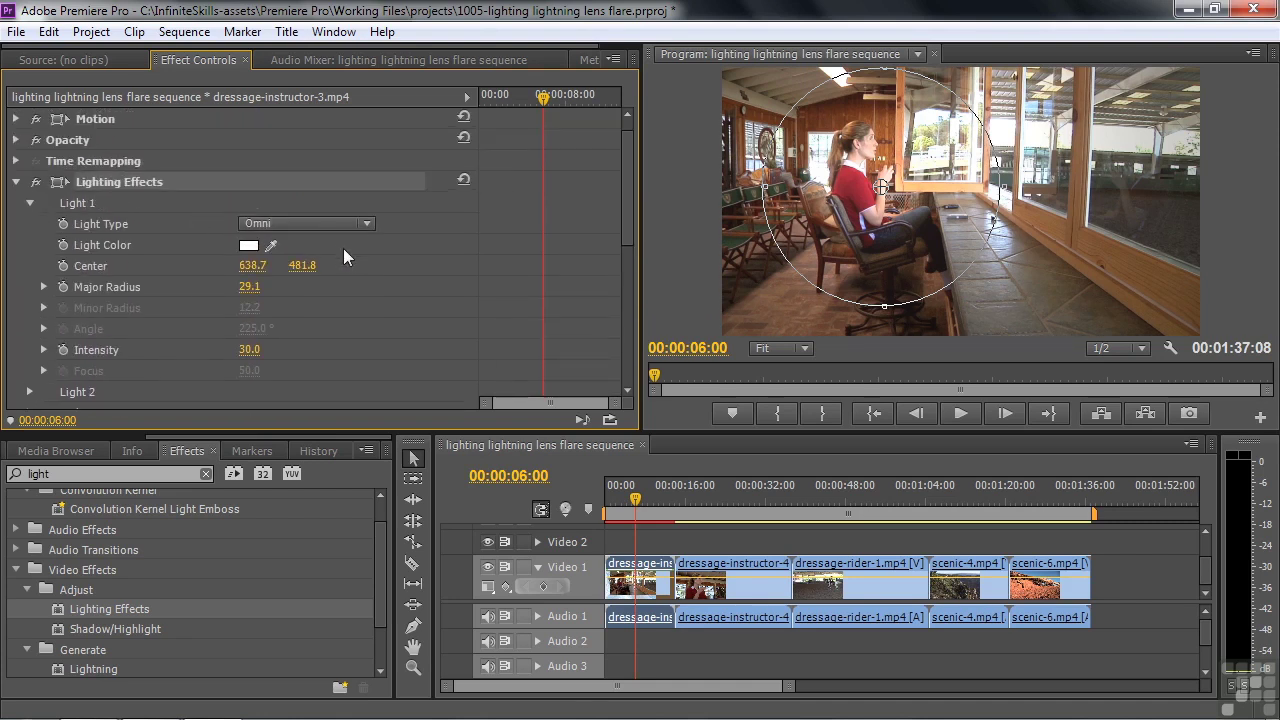
pyautogui.moveTo(884, 305); pyautogui.dragTo(927, 169)
# Set the Omni light's Major Radius to 19.1.
pyautogui.click(249, 287)
pyautogui.write('18.1')
pyautogui.press('Return')
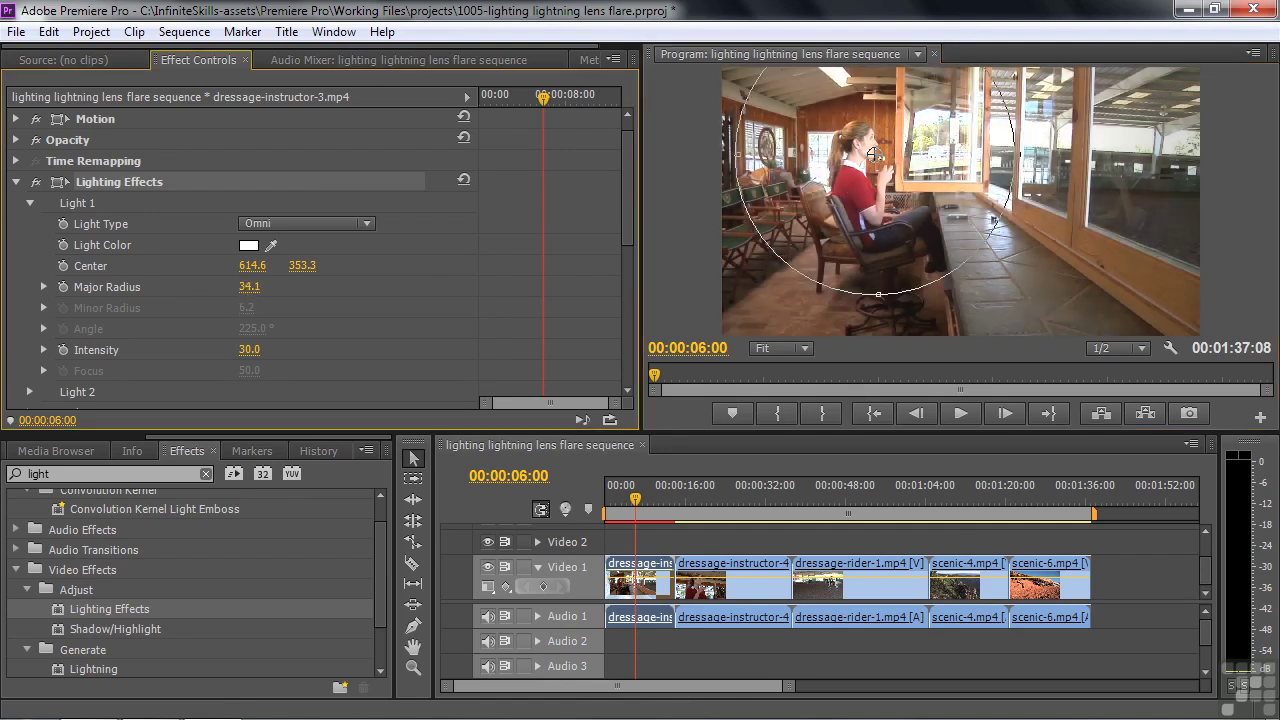
pyautogui.press('Up')
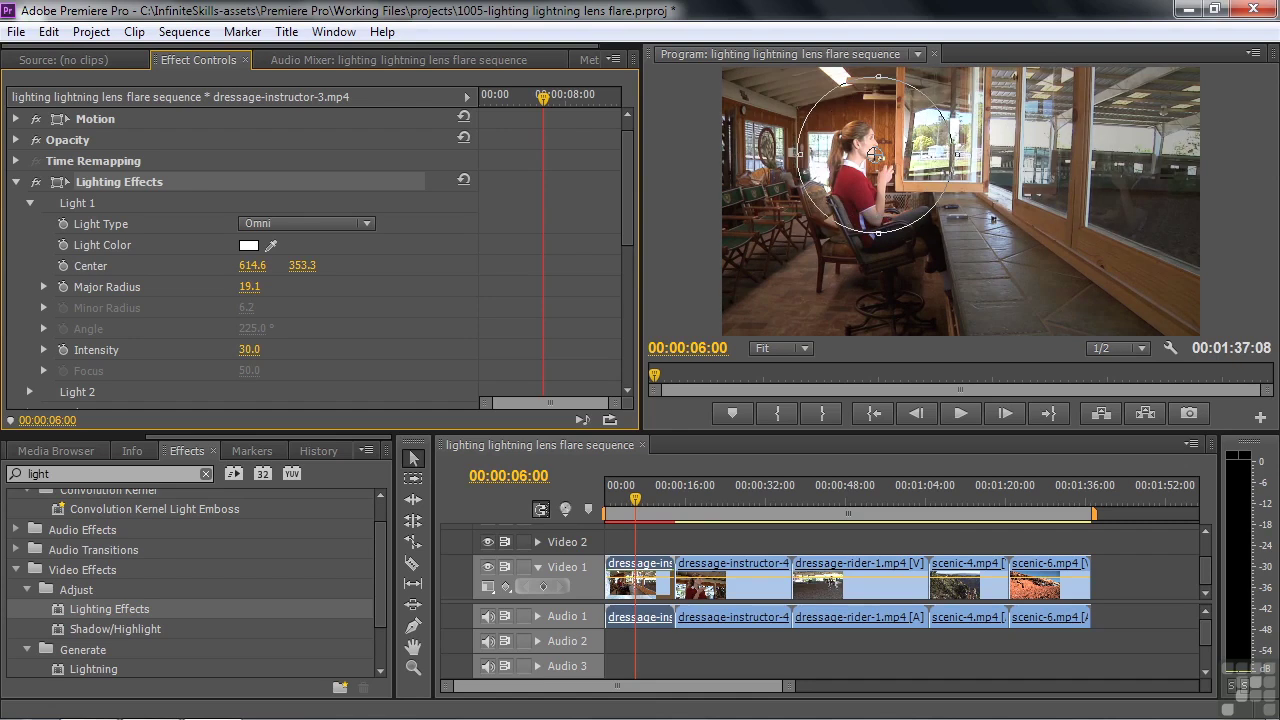
# Reduce Major Radius to 16.1 and give Light 1 a warm cream colour.
pyautogui.press('Down')
pyautogui.press('Down')
pyautogui.press('Down')
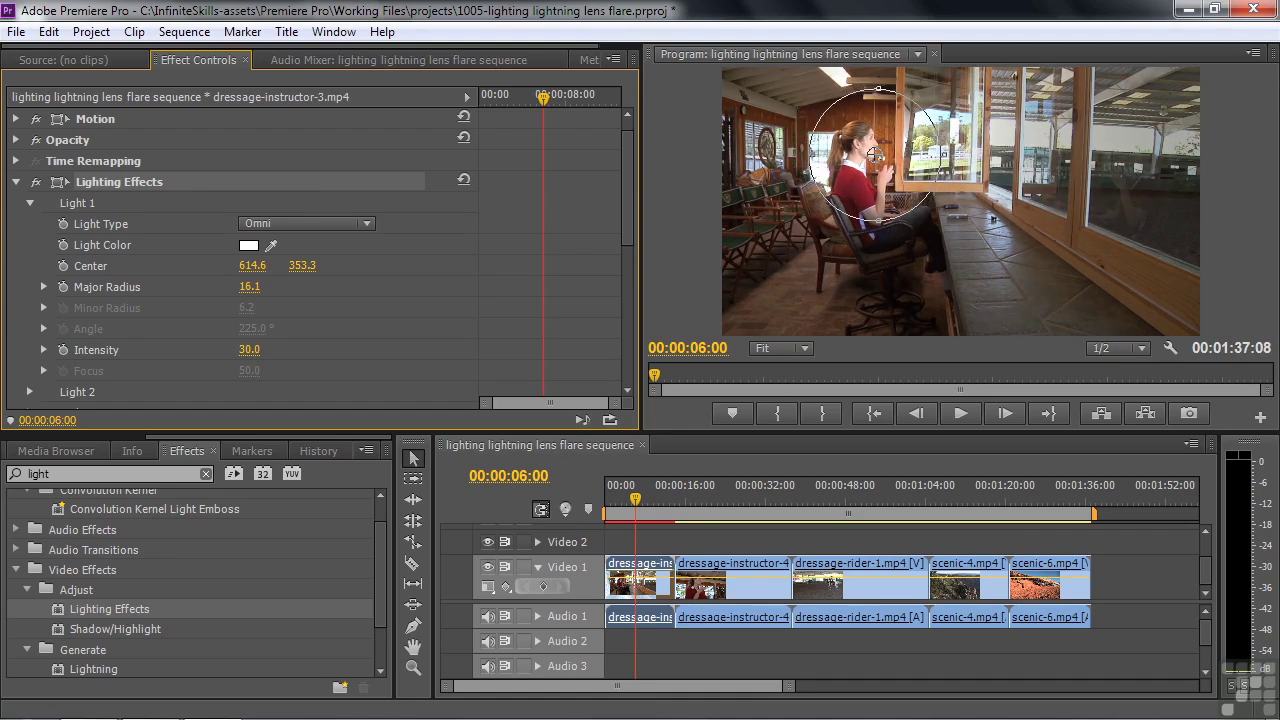
pyautogui.click(247, 245)
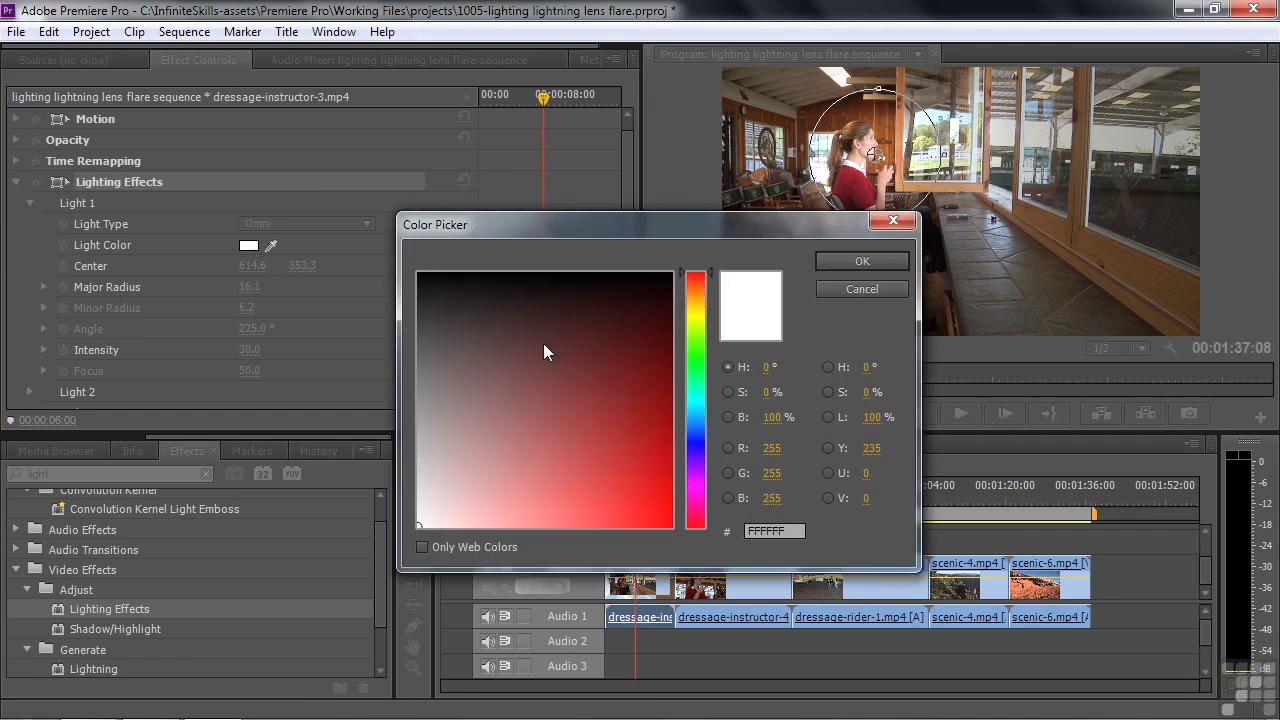
pyautogui.click(699, 305)
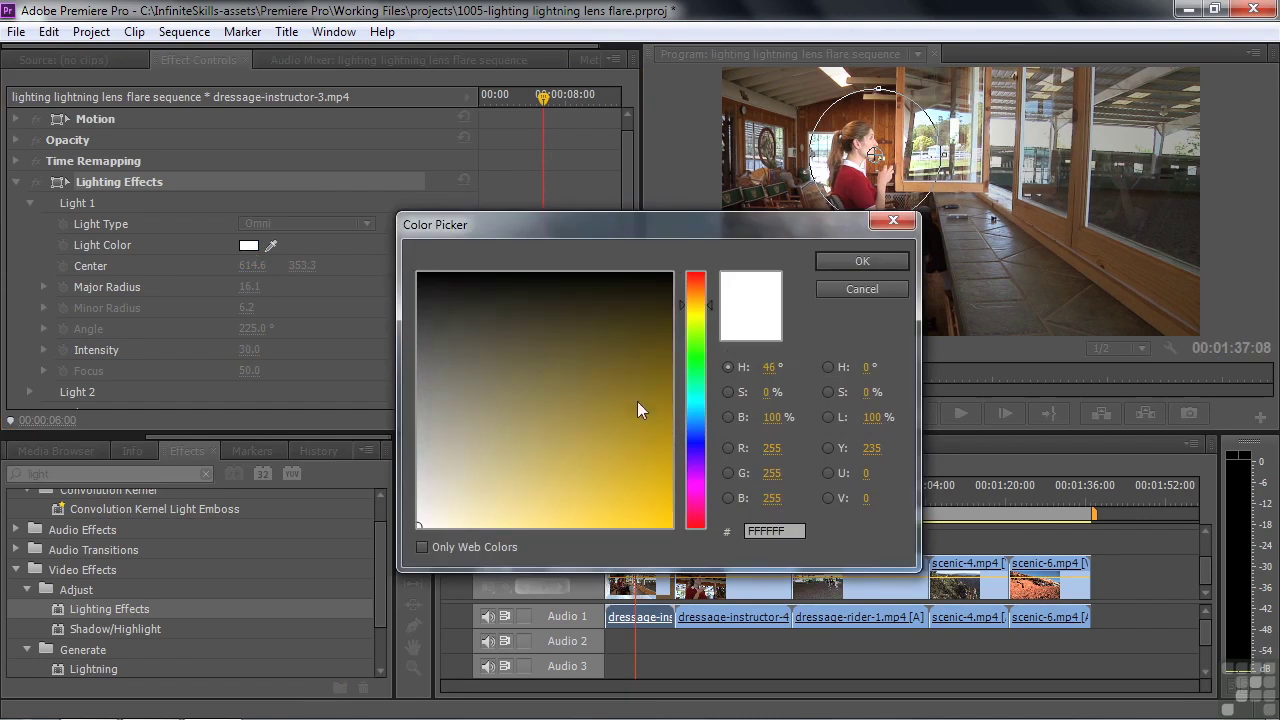
pyautogui.click(691, 301)
pyautogui.click(489, 513)
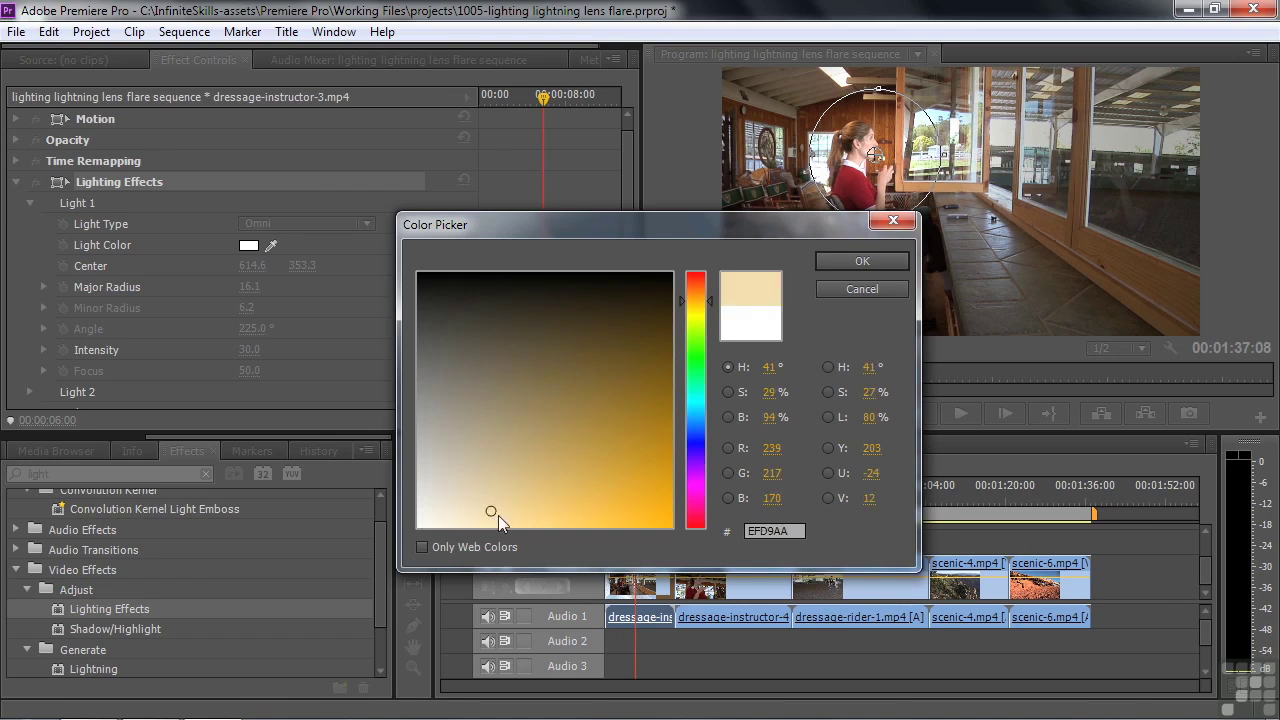
pyautogui.click(866, 261)
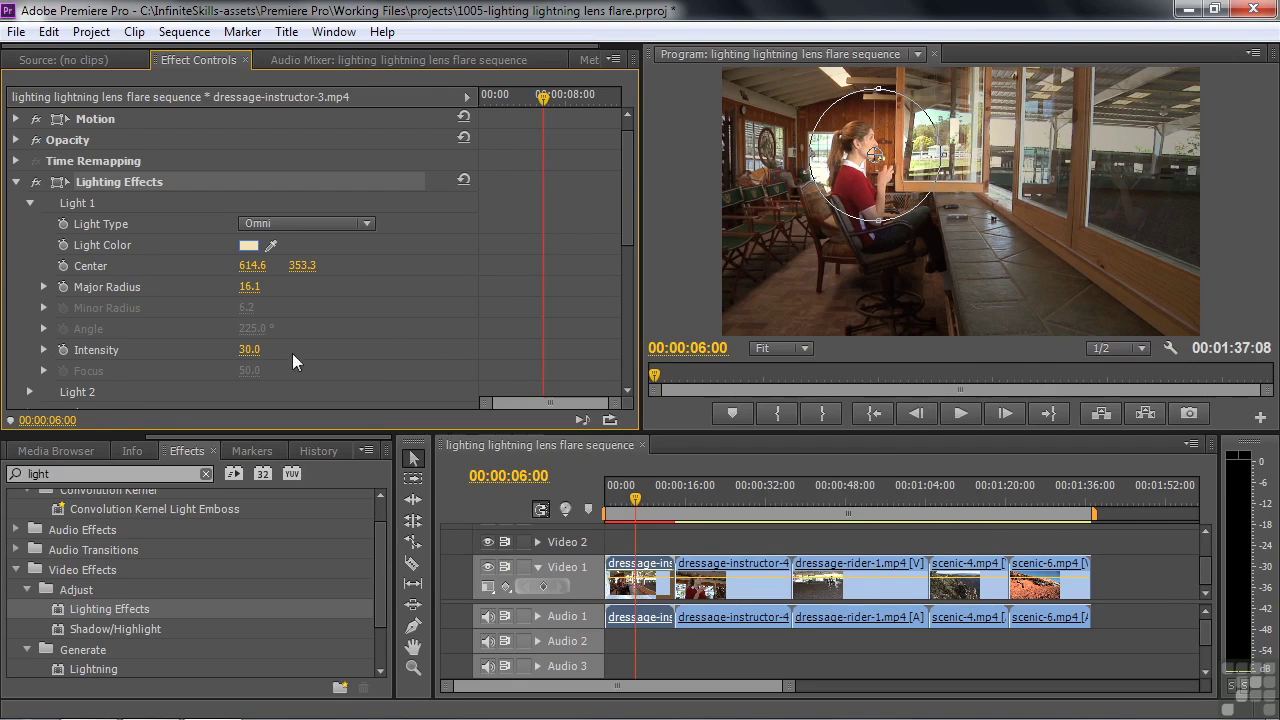
# Set Light 1's Intensity to 24.0.
pyautogui.click(249, 350)
pyautogui.write('23')
pyautogui.press('Return')
pyautogui.press('Up')
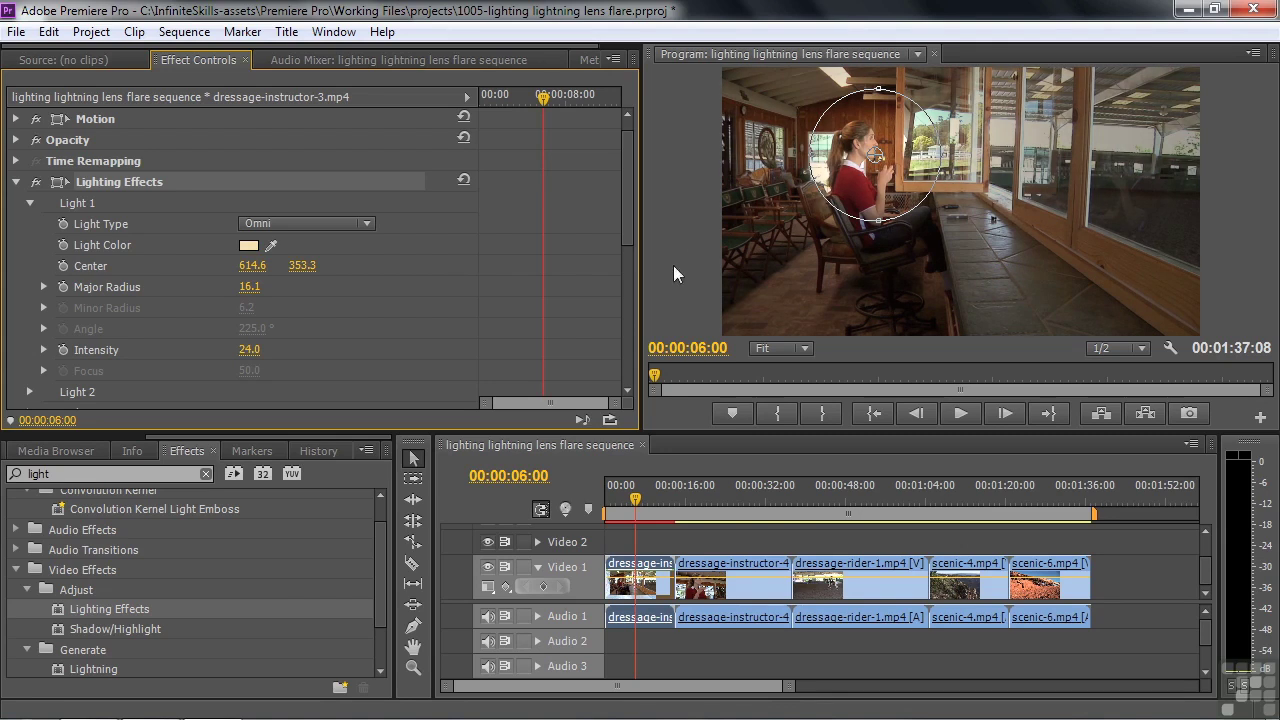
pyautogui.moveTo(630, 211); pyautogui.dragTo(626, 319)
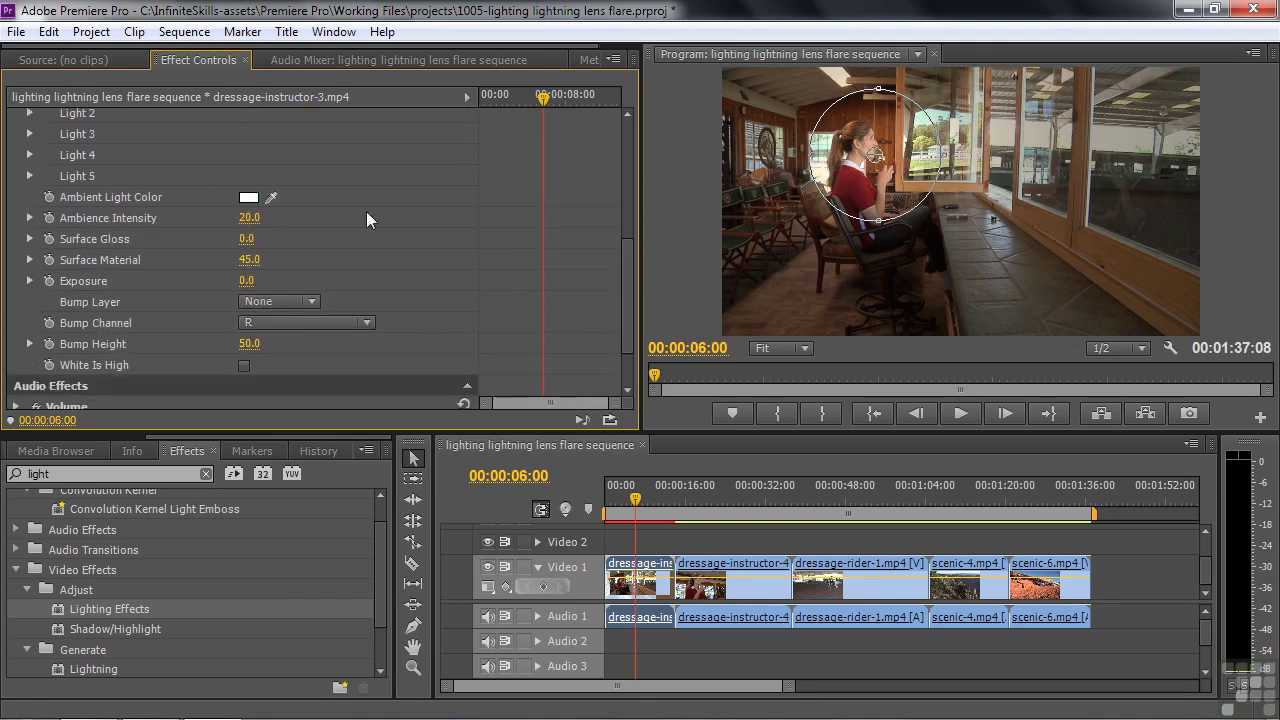
# Make the Ambient Light Color pale cream and raise Ambience Intensity to 53.0.
pyautogui.click(247, 198)
pyautogui.click(694, 309)
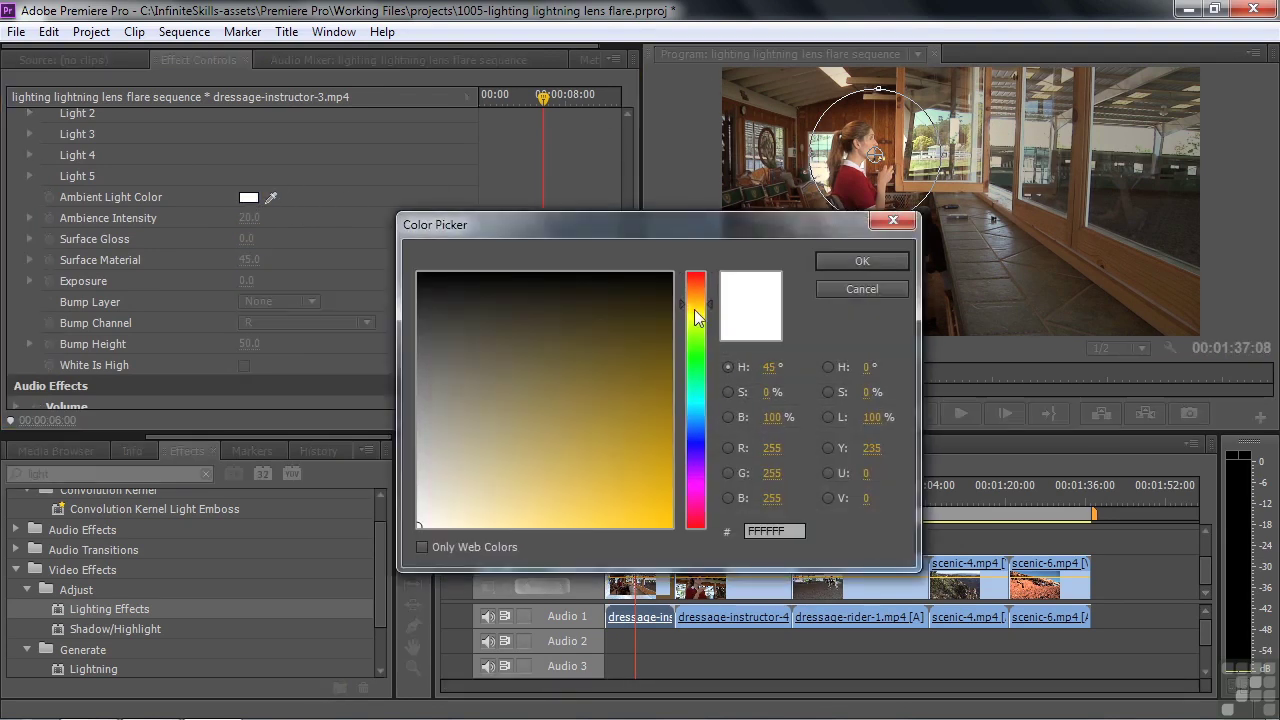
pyautogui.click(455, 514)
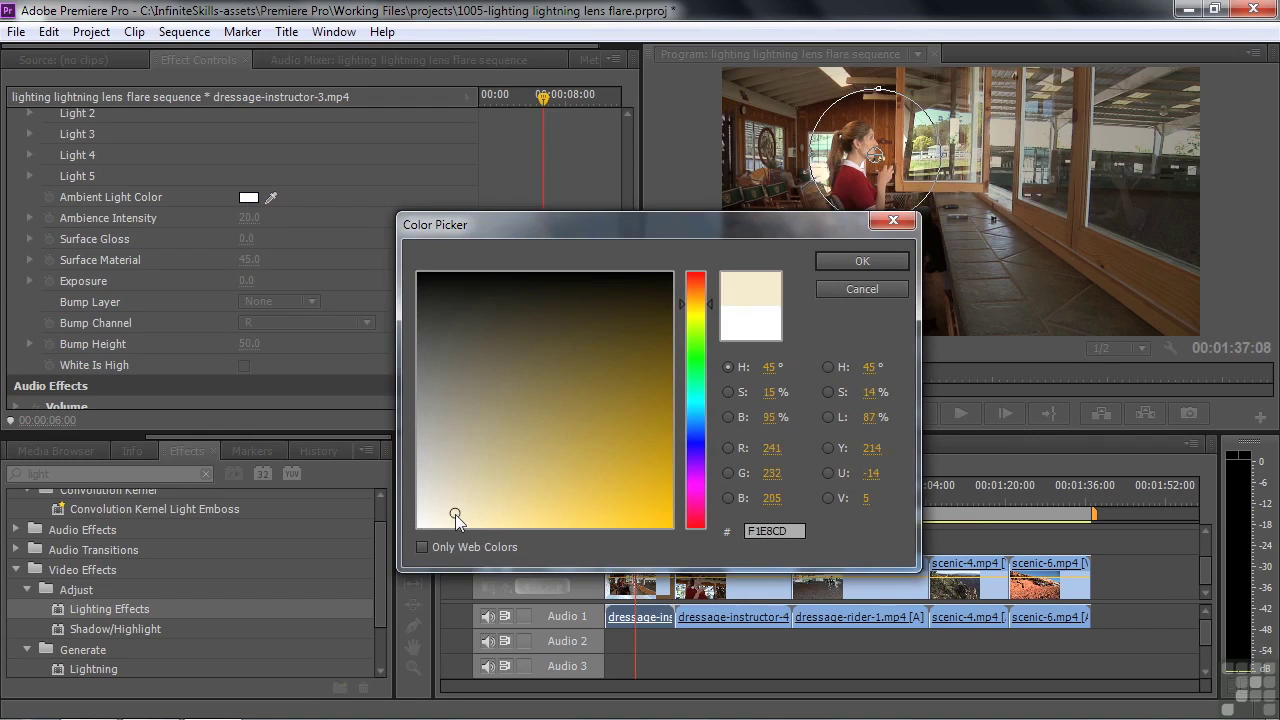
pyautogui.click(842, 259)
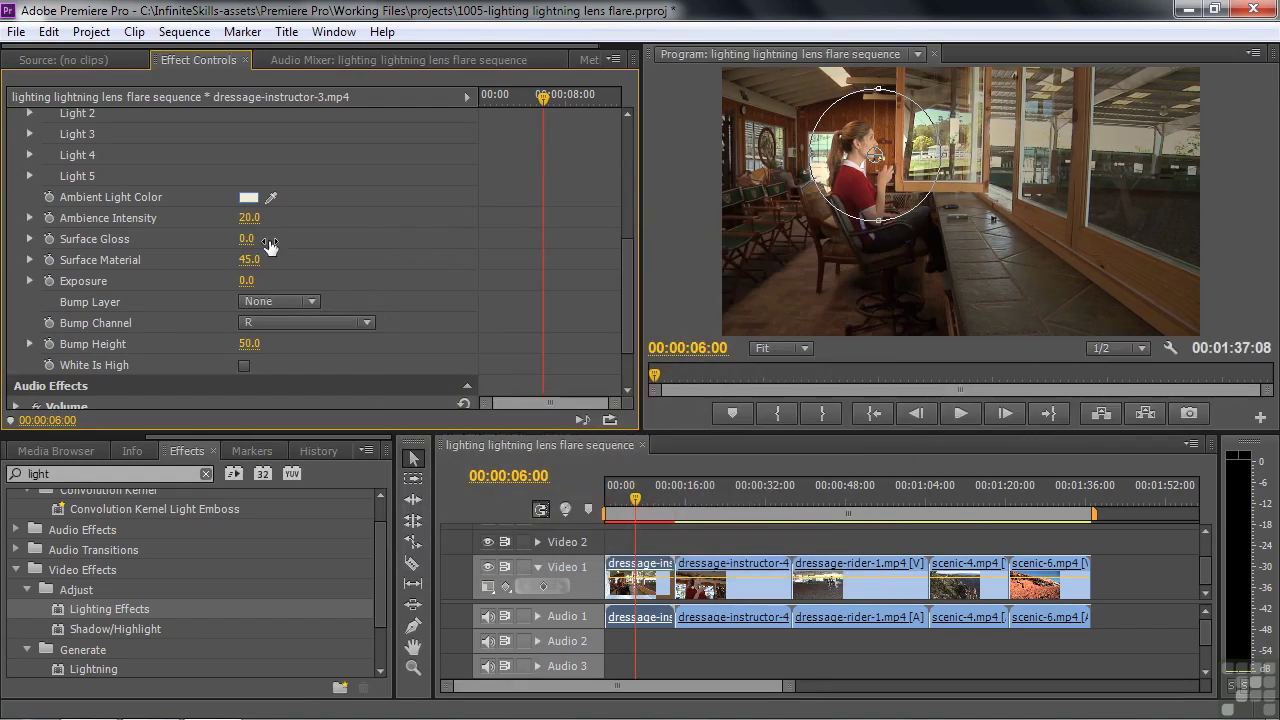
pyautogui.moveTo(249, 217)
pyautogui.mouseDown()
pyautogui.moveTo(262, 217)
pyautogui.moveTo(215, 217)
pyautogui.moveTo(269, 217)
pyautogui.mouseUp()
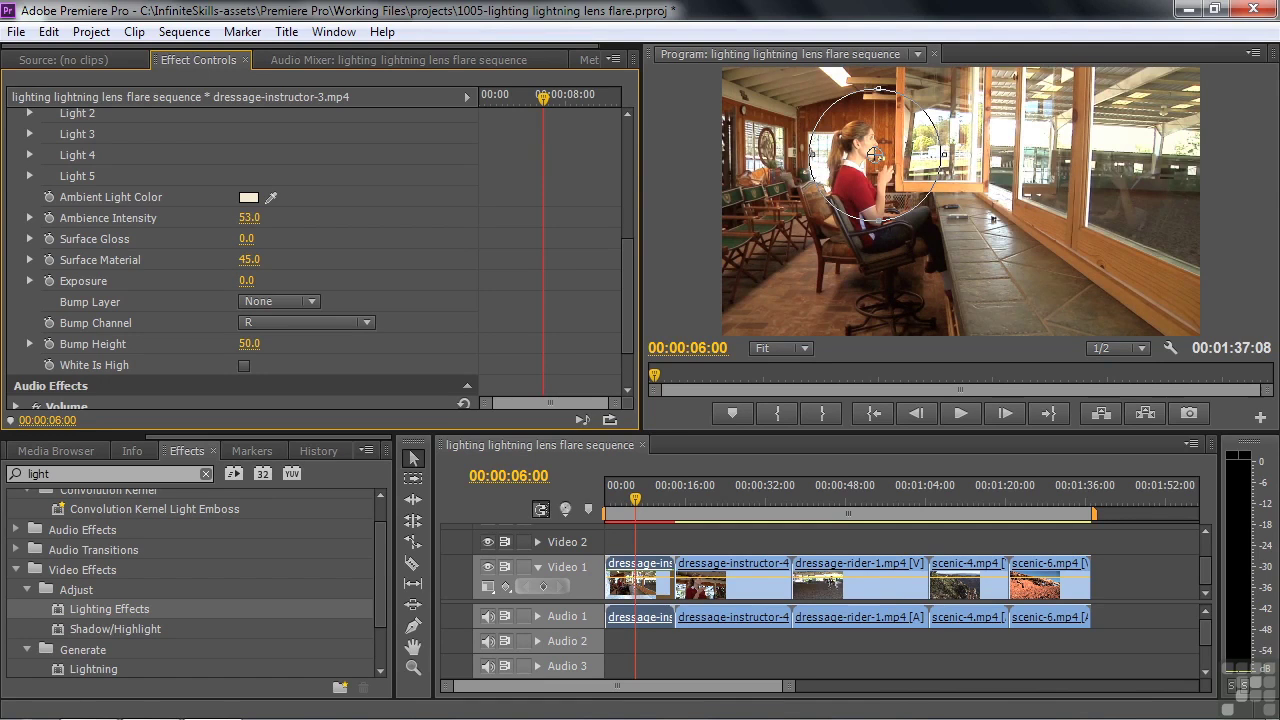
# Lower Light 1's Intensity to 12.0 and toggle Lighting Effects off and on to compare.
pyautogui.moveTo(630, 326); pyautogui.dragTo(640, 236)
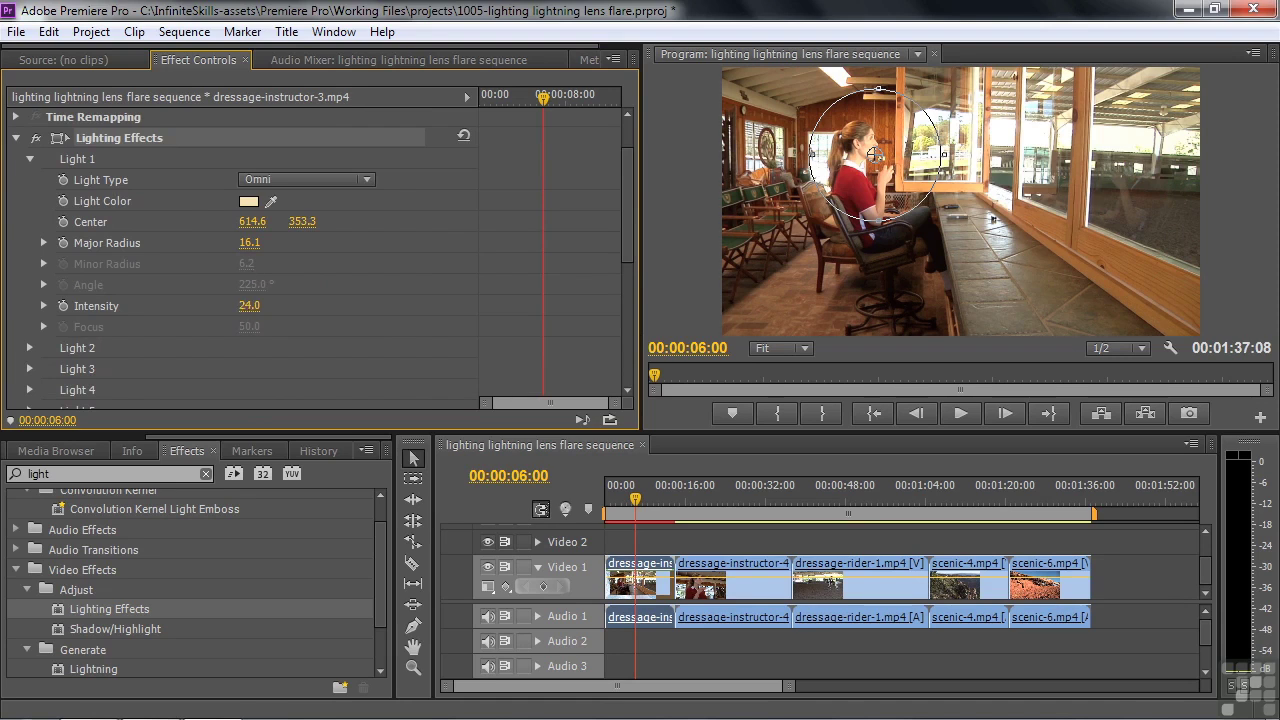
pyautogui.moveTo(249, 305); pyautogui.dragTo(237, 305)
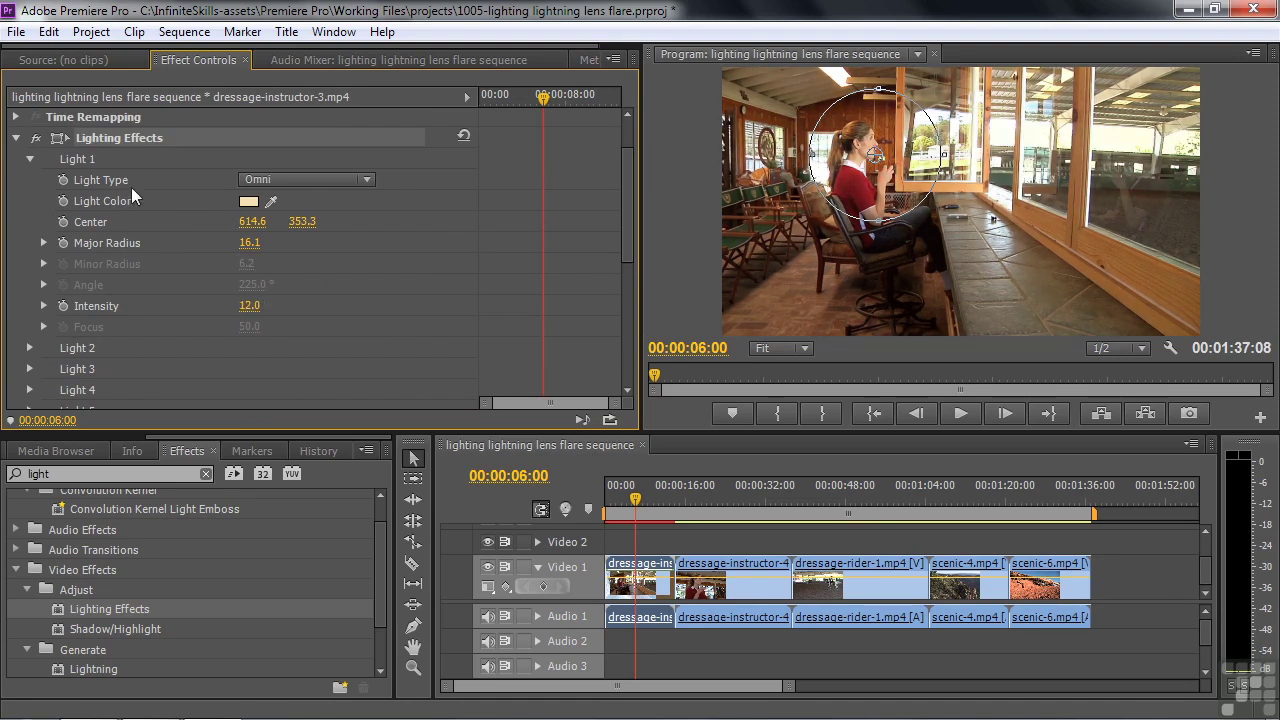
pyautogui.click(36, 138)
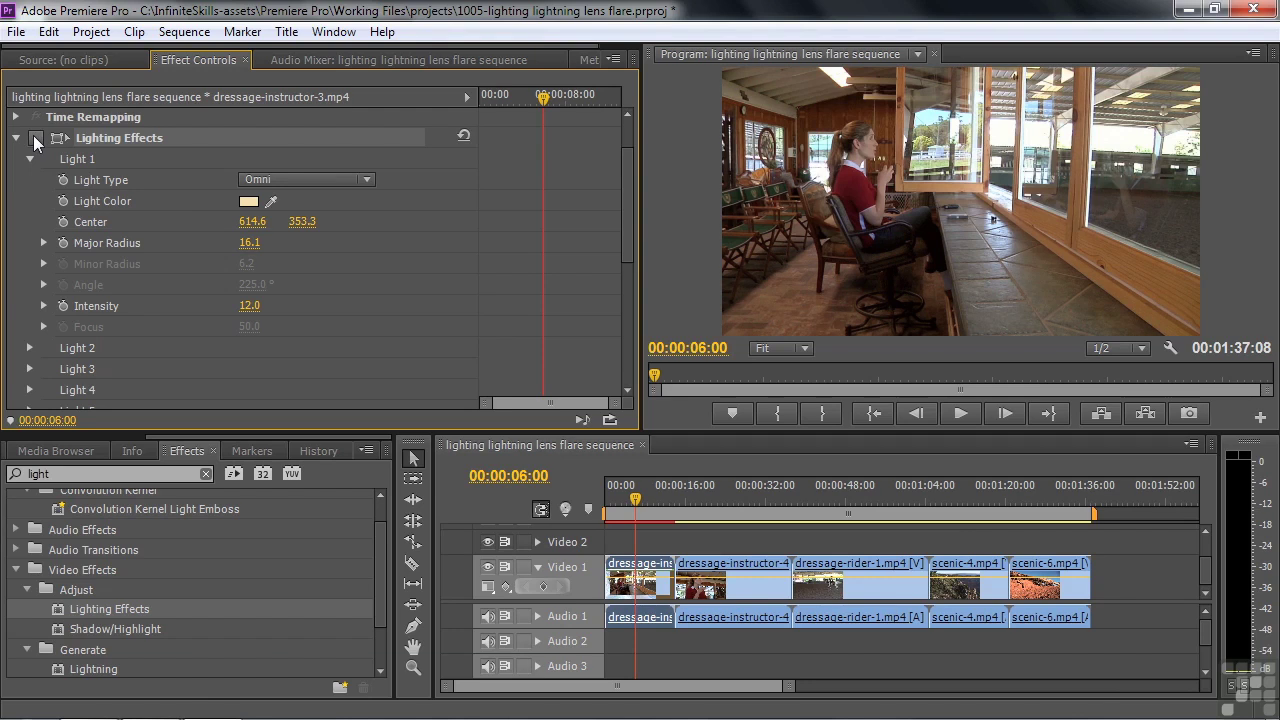
pyautogui.click(36, 138)
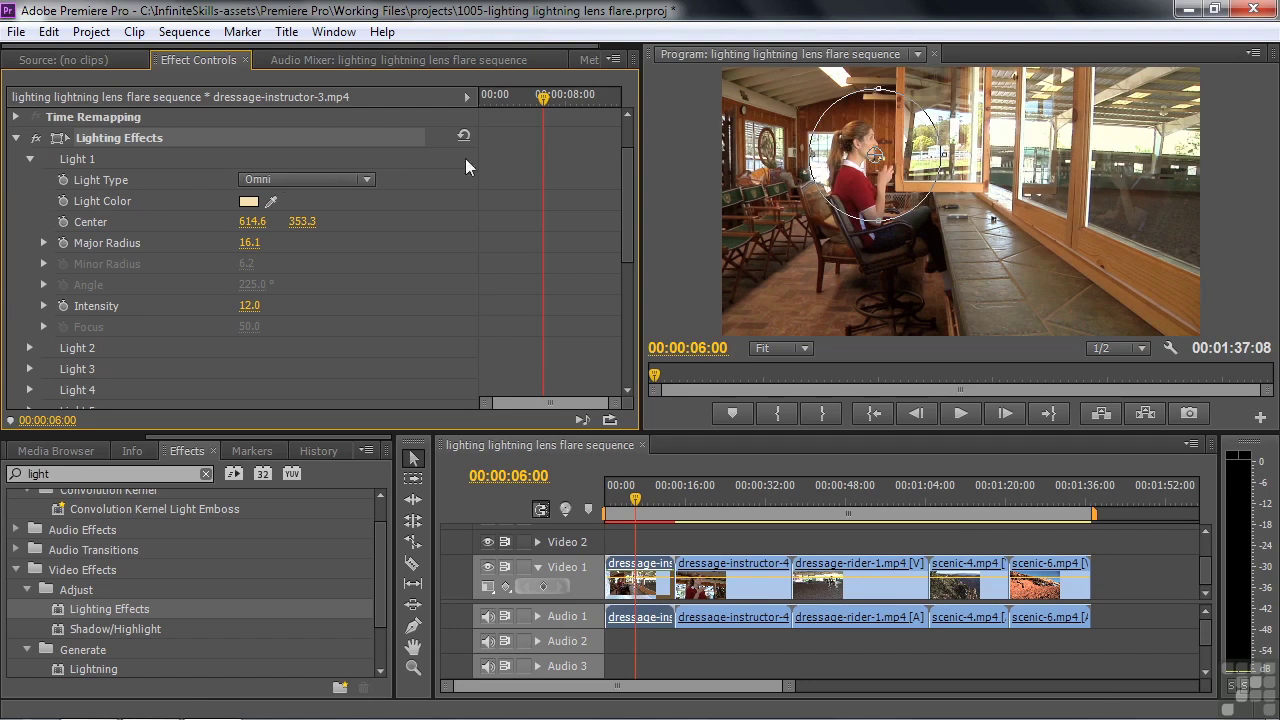
# Move the playhead to 23:29 and apply Lighting Effects to dressage-instructor-4.mp4.
pyautogui.click(405, 279)
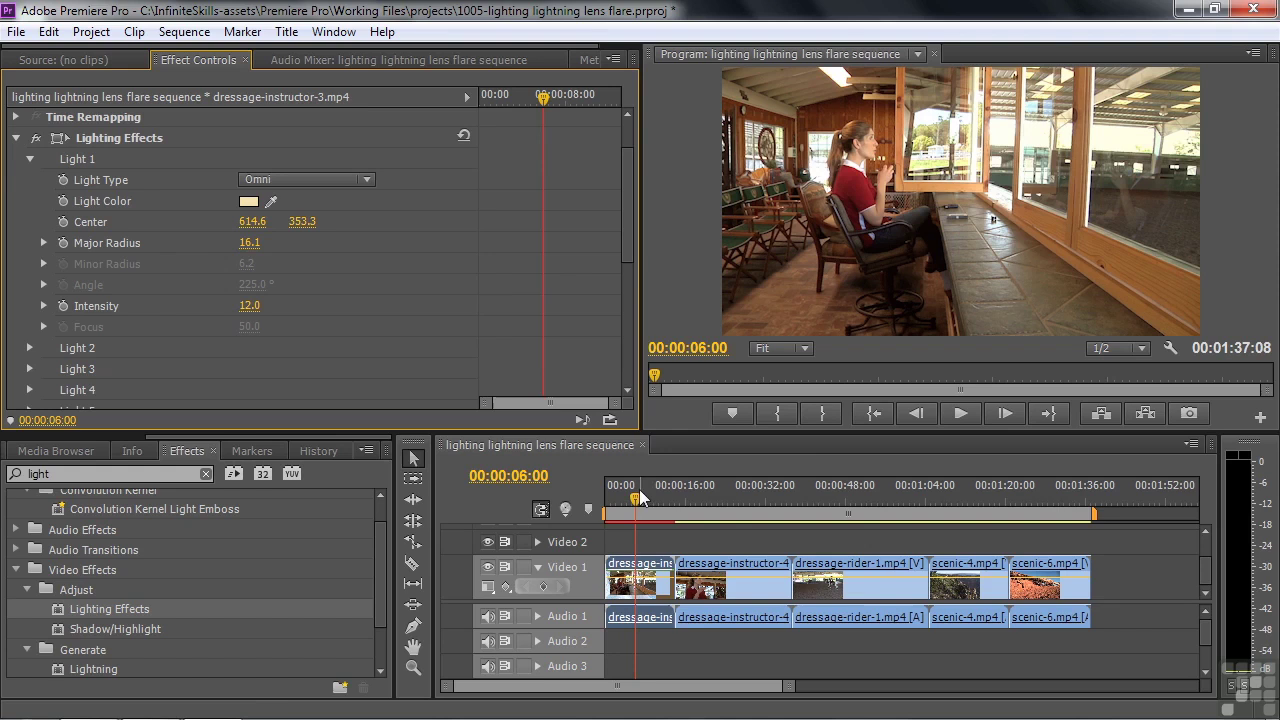
pyautogui.moveTo(637, 493); pyautogui.dragTo(724, 520)
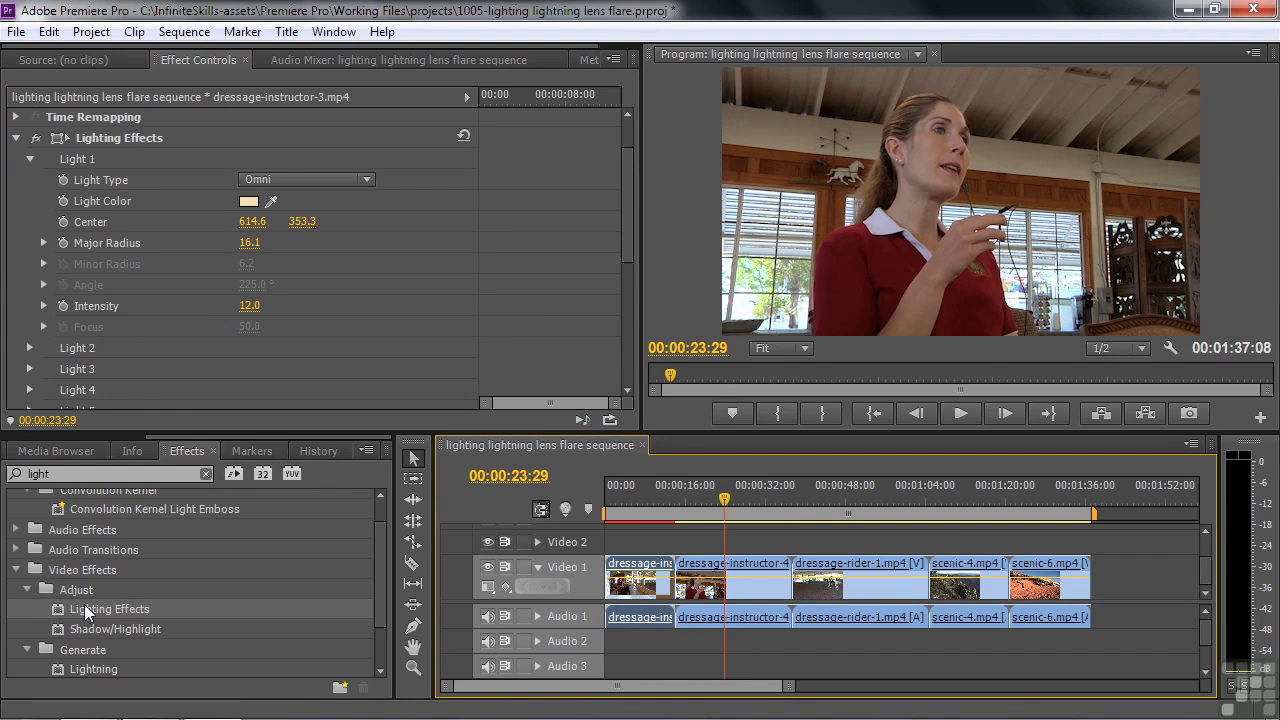
pyautogui.moveTo(54, 612); pyautogui.dragTo(716, 578)
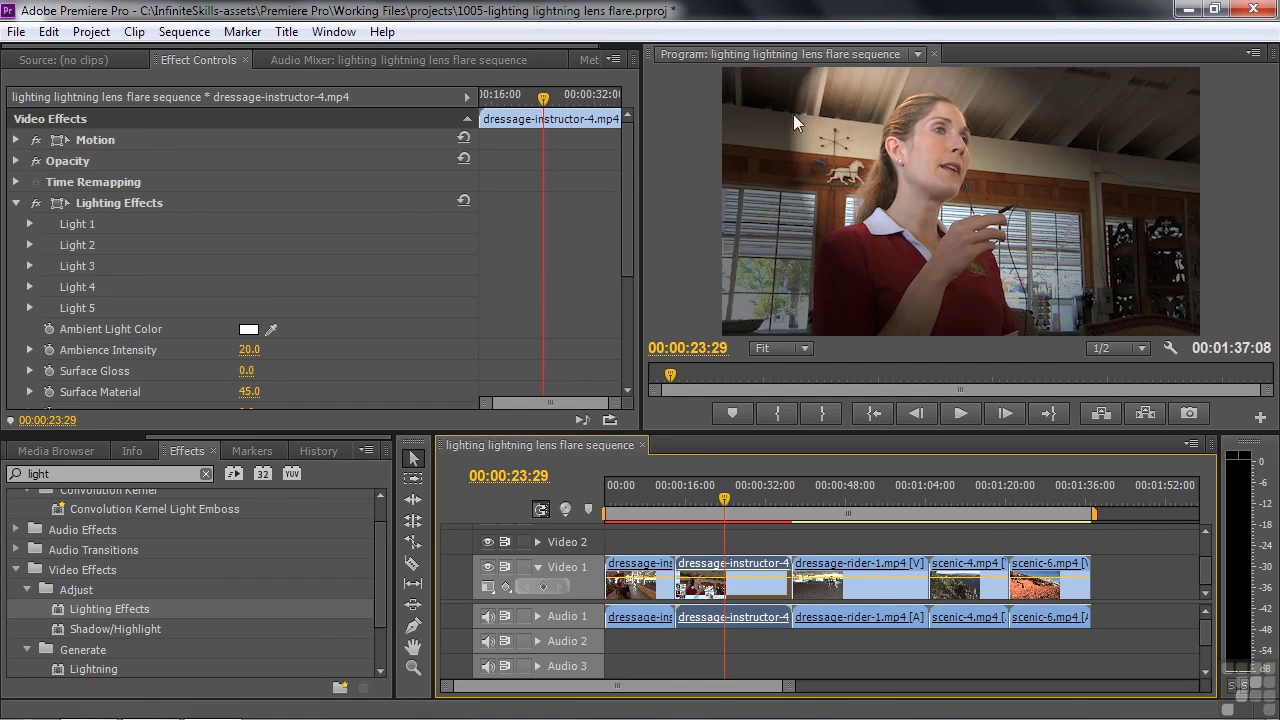
# Make dressage-instructor-4's Light 1 Directional with Angle 234.0° and Intensity 18.0.
pyautogui.click(30, 224)
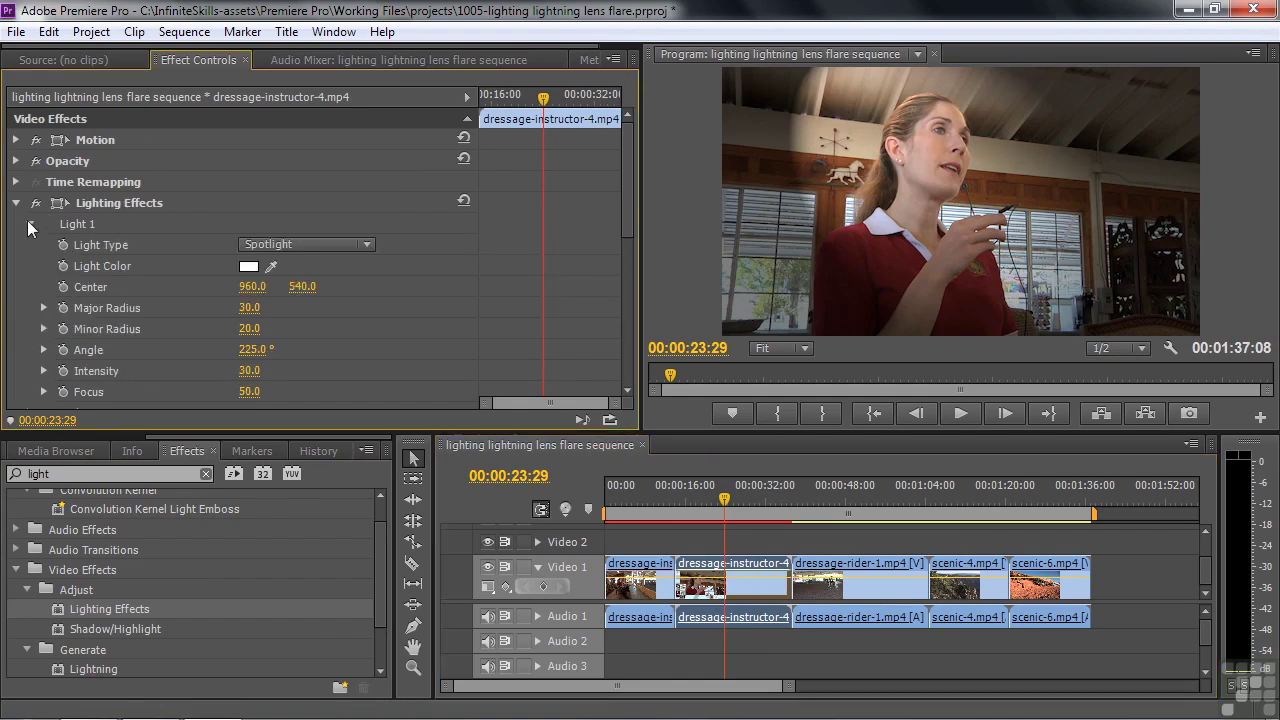
pyautogui.click(370, 244)
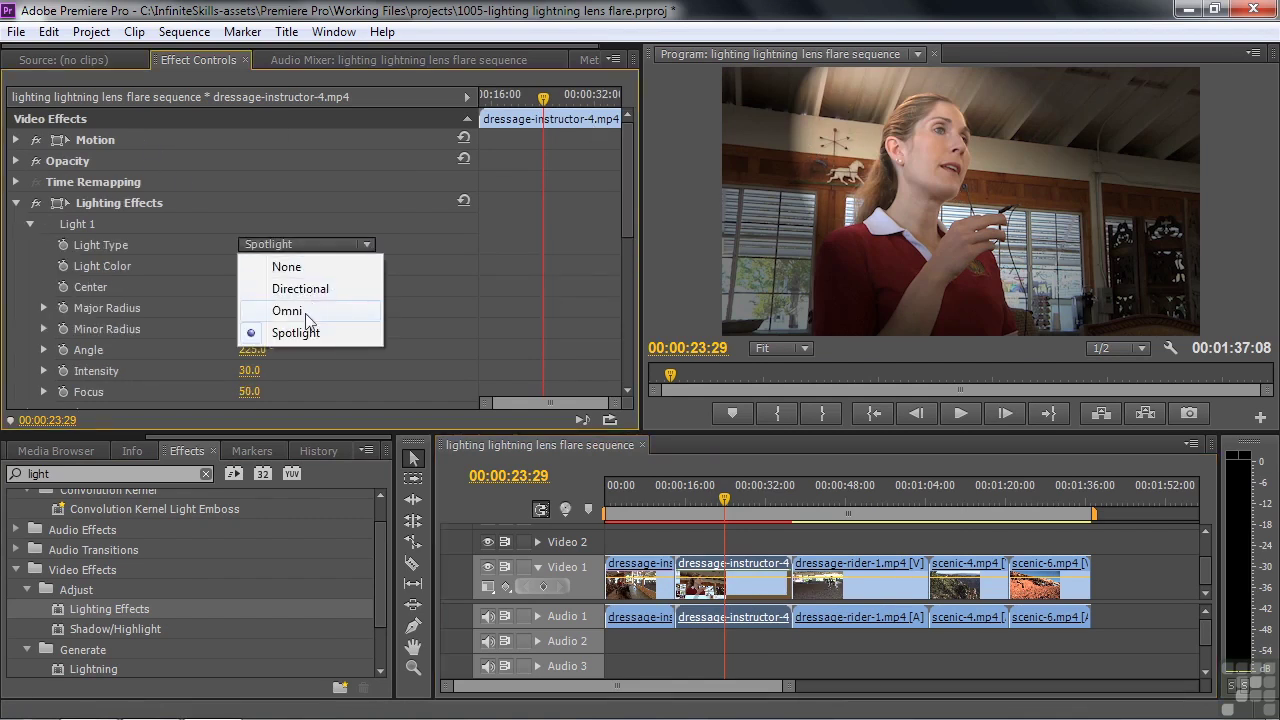
pyautogui.click(318, 289)
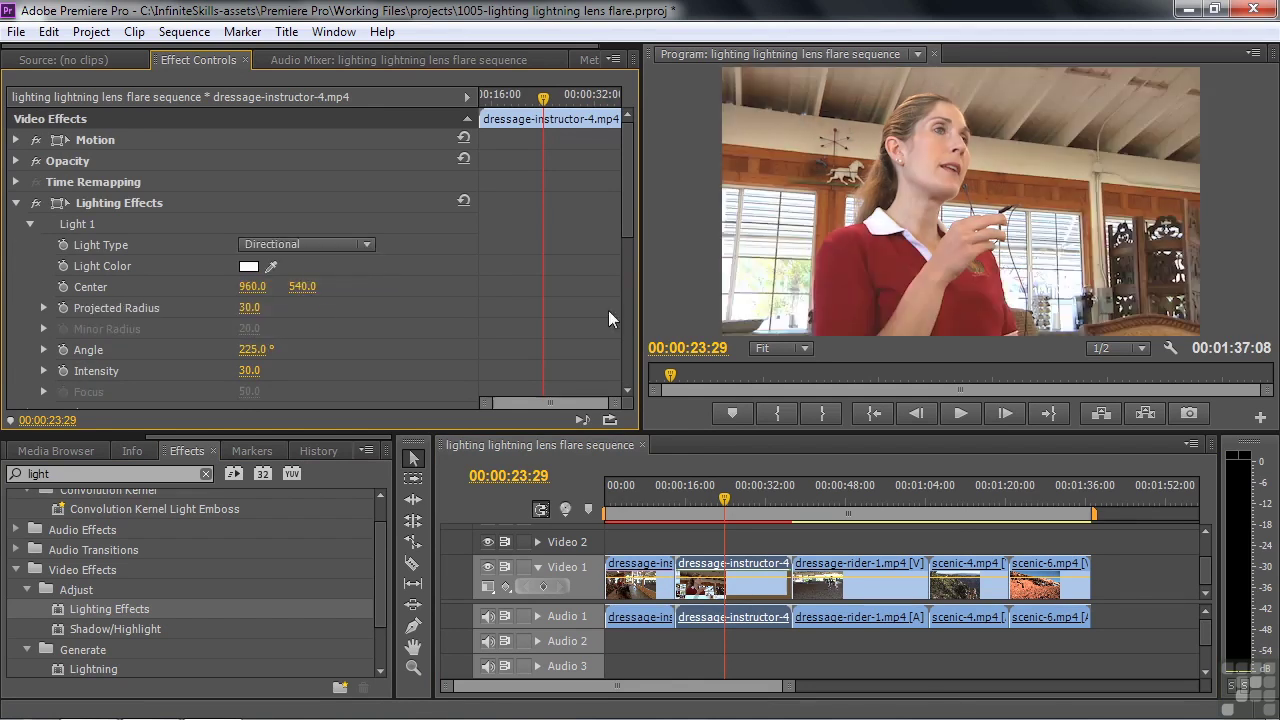
pyautogui.click(90, 205)
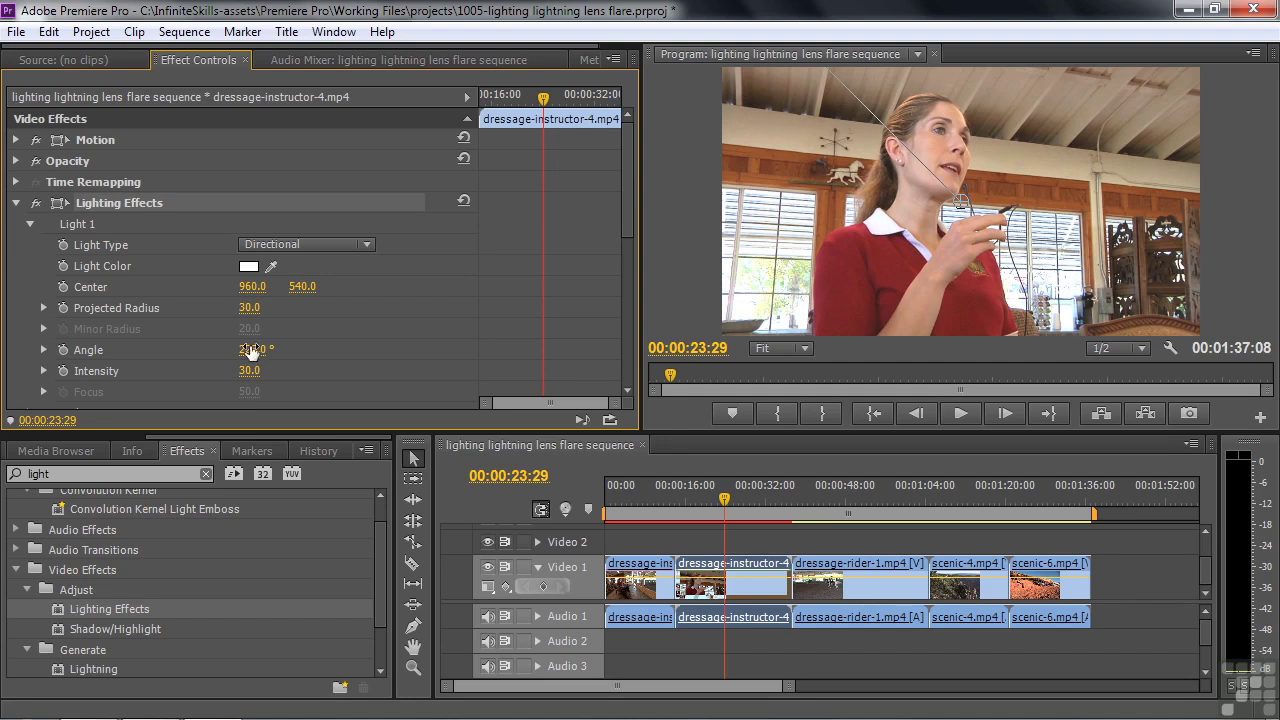
pyautogui.moveTo(250, 351)
pyautogui.mouseDown()
pyautogui.moveTo(290, 351)
pyautogui.moveTo(230, 351)
pyautogui.moveTo(310, 351)
pyautogui.moveTo(250, 351)
pyautogui.moveTo(280, 371)
pyautogui.moveTo(235, 371)
pyautogui.moveTo(258, 371)
pyautogui.mouseUp()
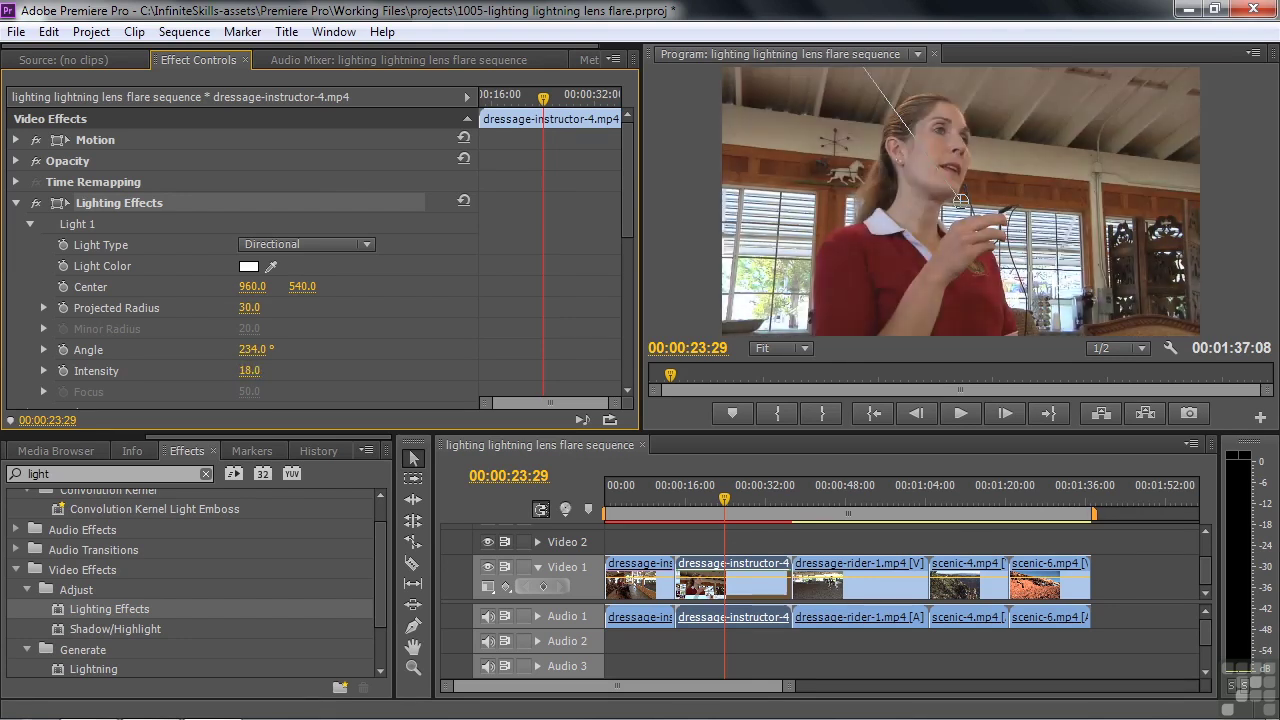
pyautogui.click(330, 244)
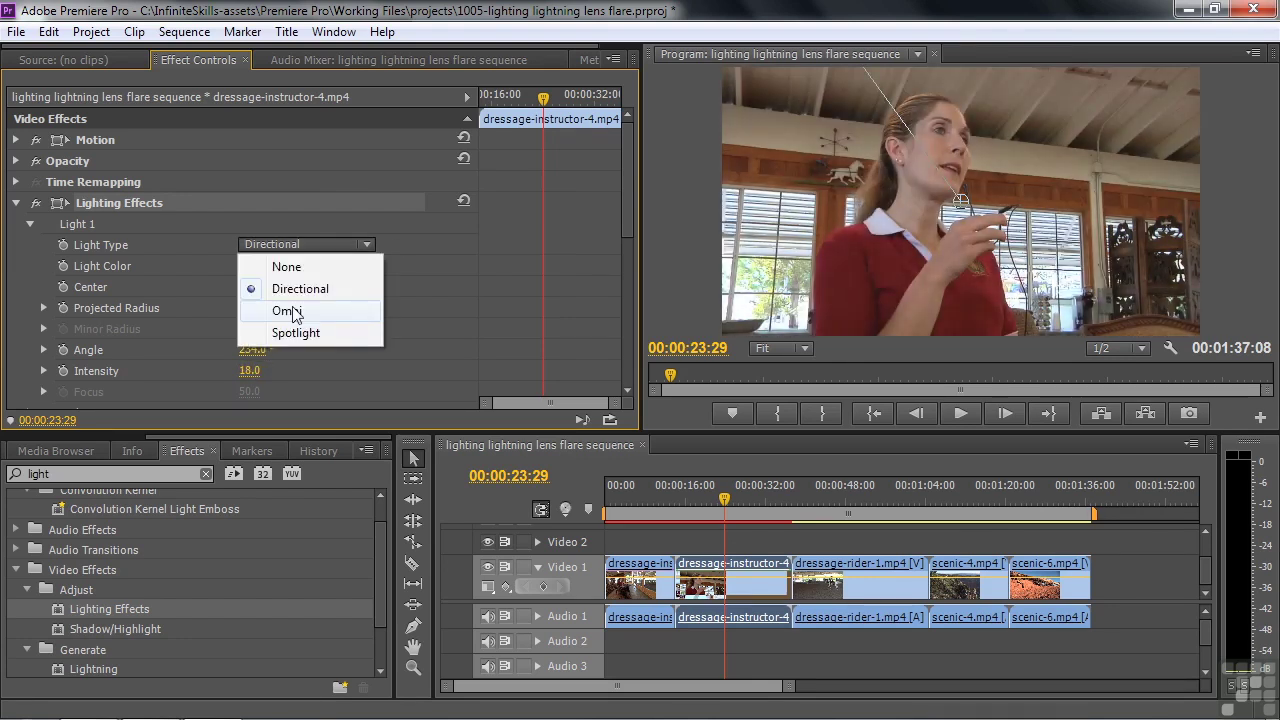
# Change Light 1 to Omni and centre it at 819.4, 534.0 over the instructor.
pyautogui.click(287, 311)
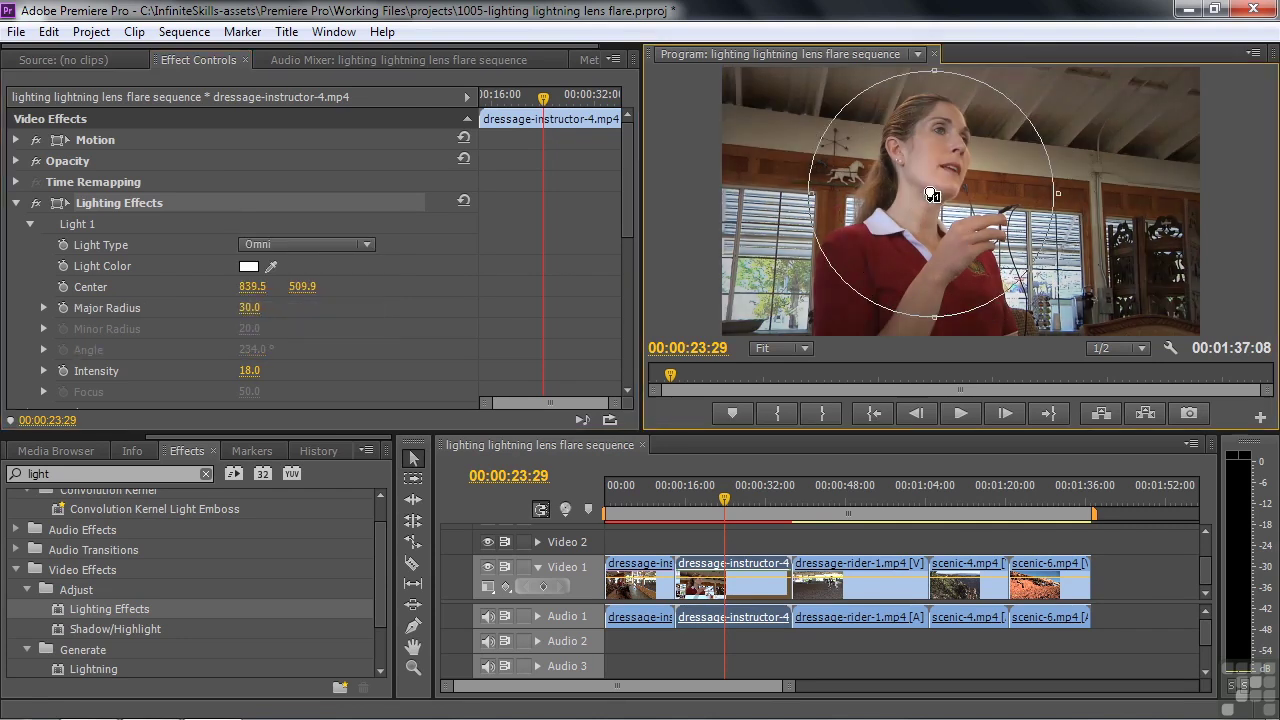
pyautogui.moveTo(932, 194); pyautogui.dragTo(932, 199)
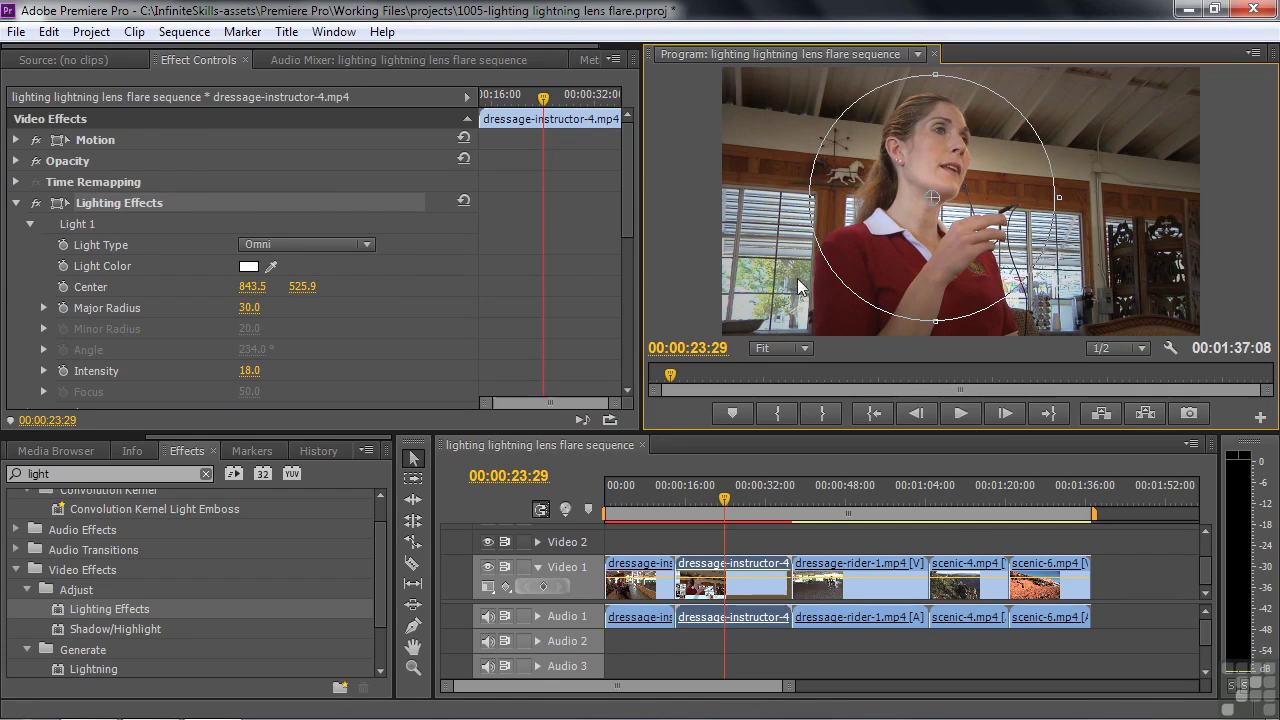
pyautogui.moveTo(932, 199); pyautogui.dragTo(926, 201)
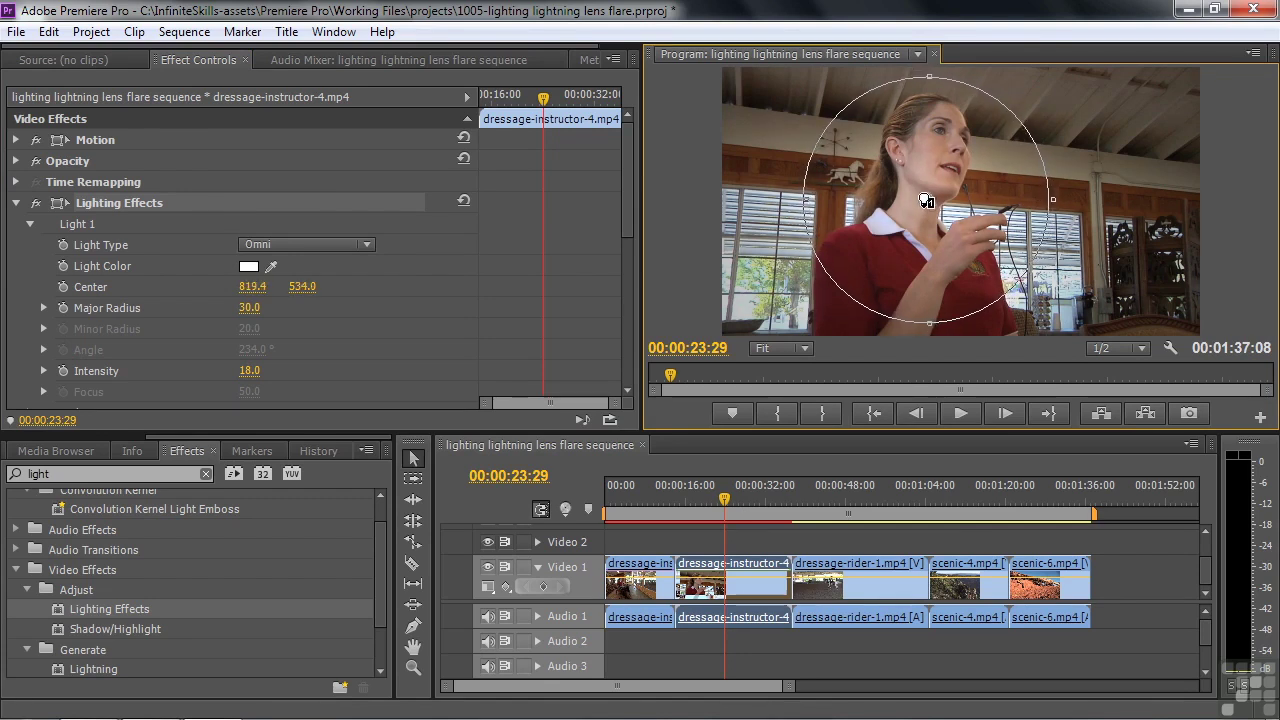
pyautogui.click(426, 345)
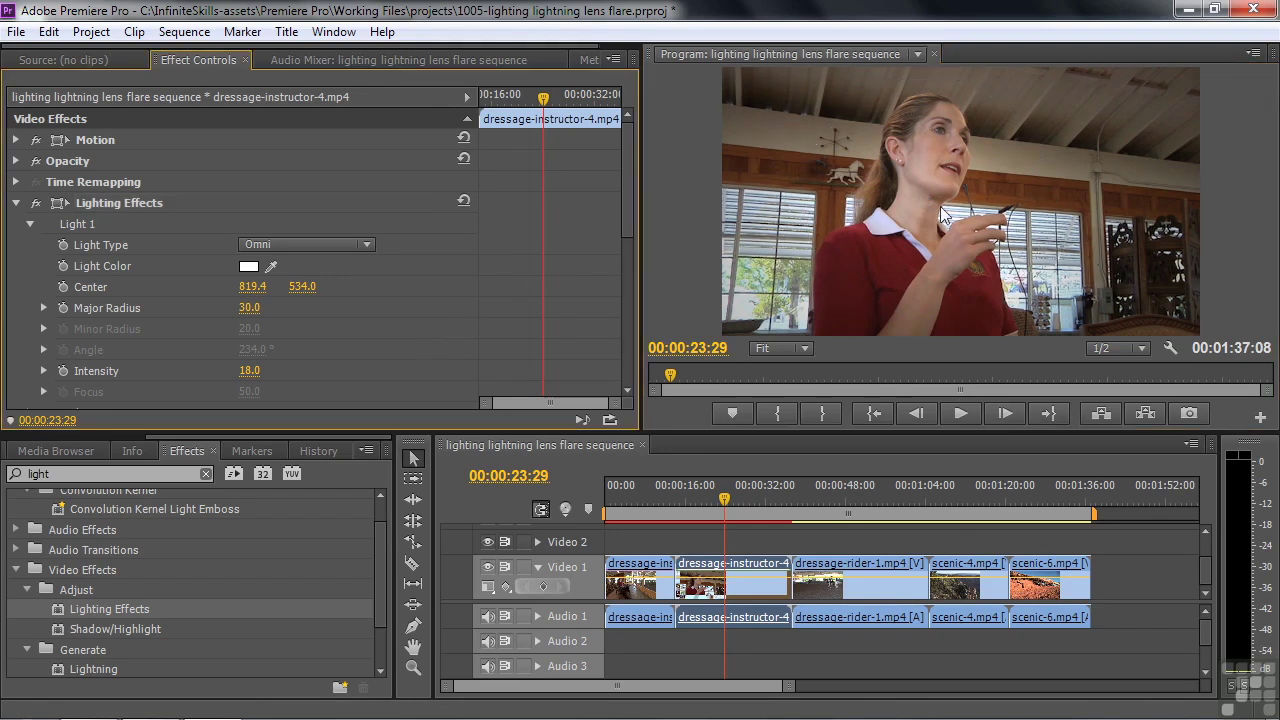
# Compare Lighting Effects off and on, then set the light's Intensity to 16.
pyautogui.click(36, 203)
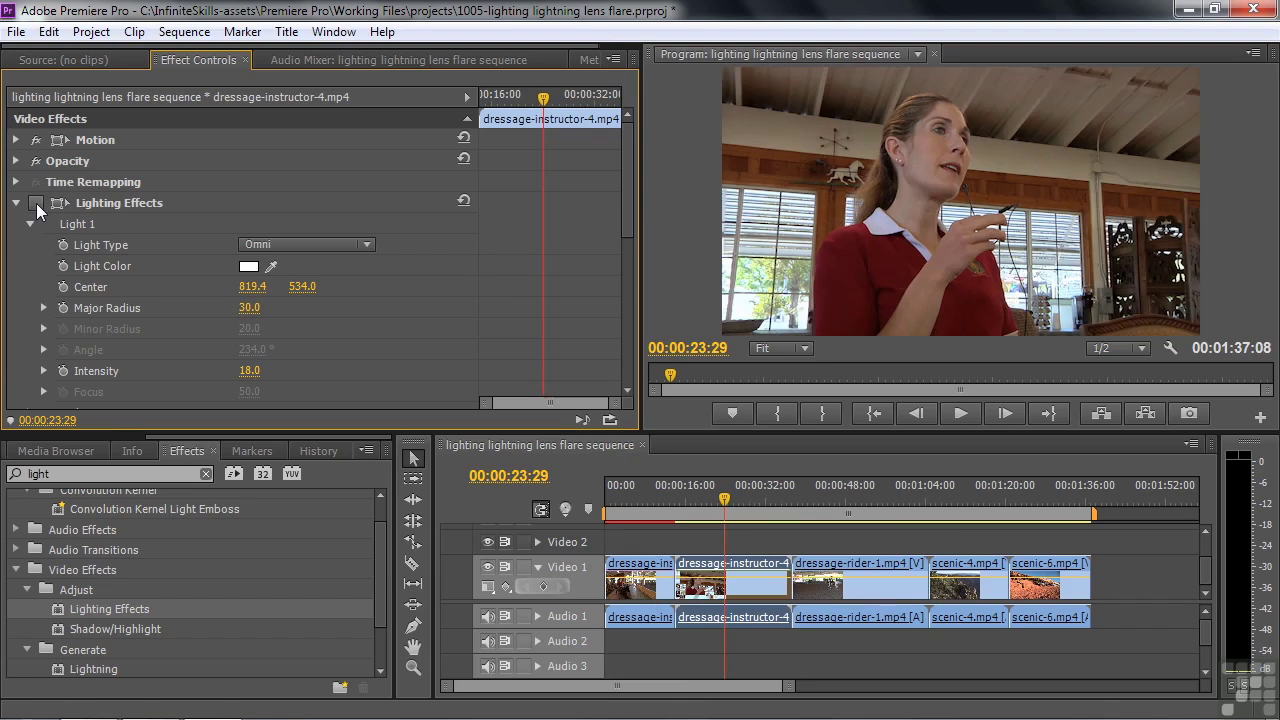
pyautogui.click(36, 203)
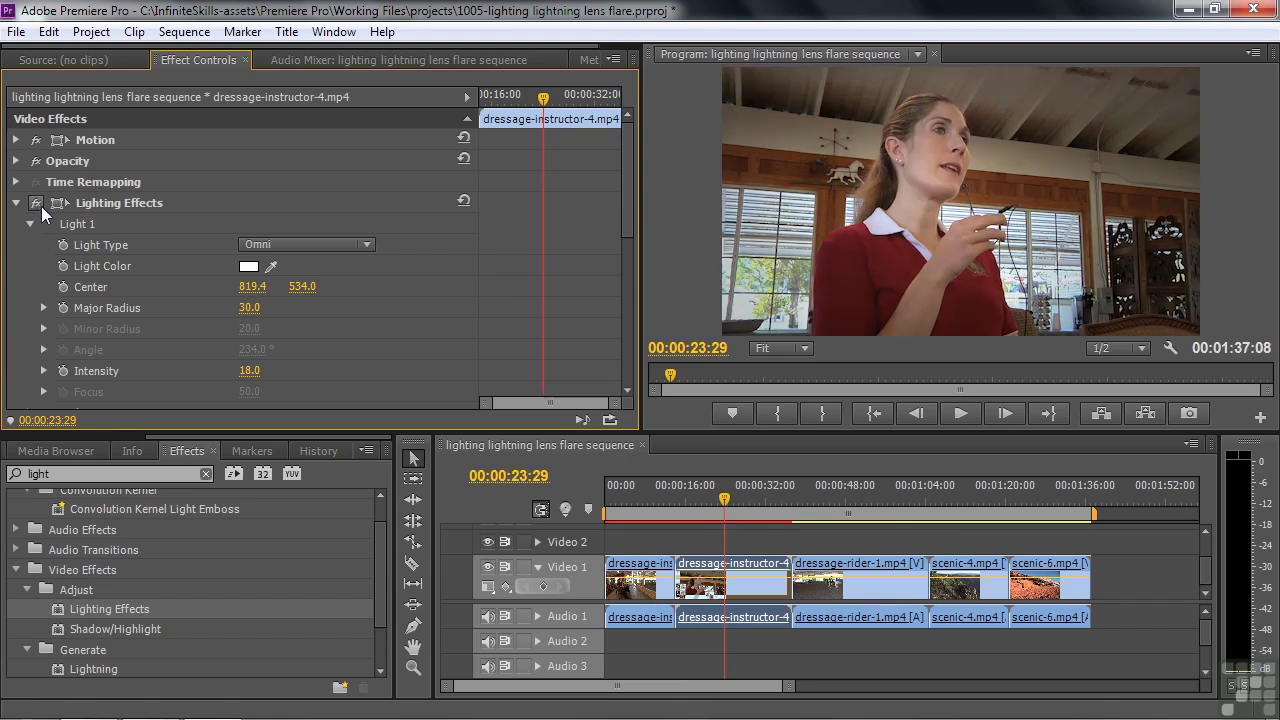
pyautogui.click(249, 371)
pyautogui.write('8')
pyautogui.press('Return')
pyautogui.moveTo(246, 371); pyautogui.dragTo(275, 371)
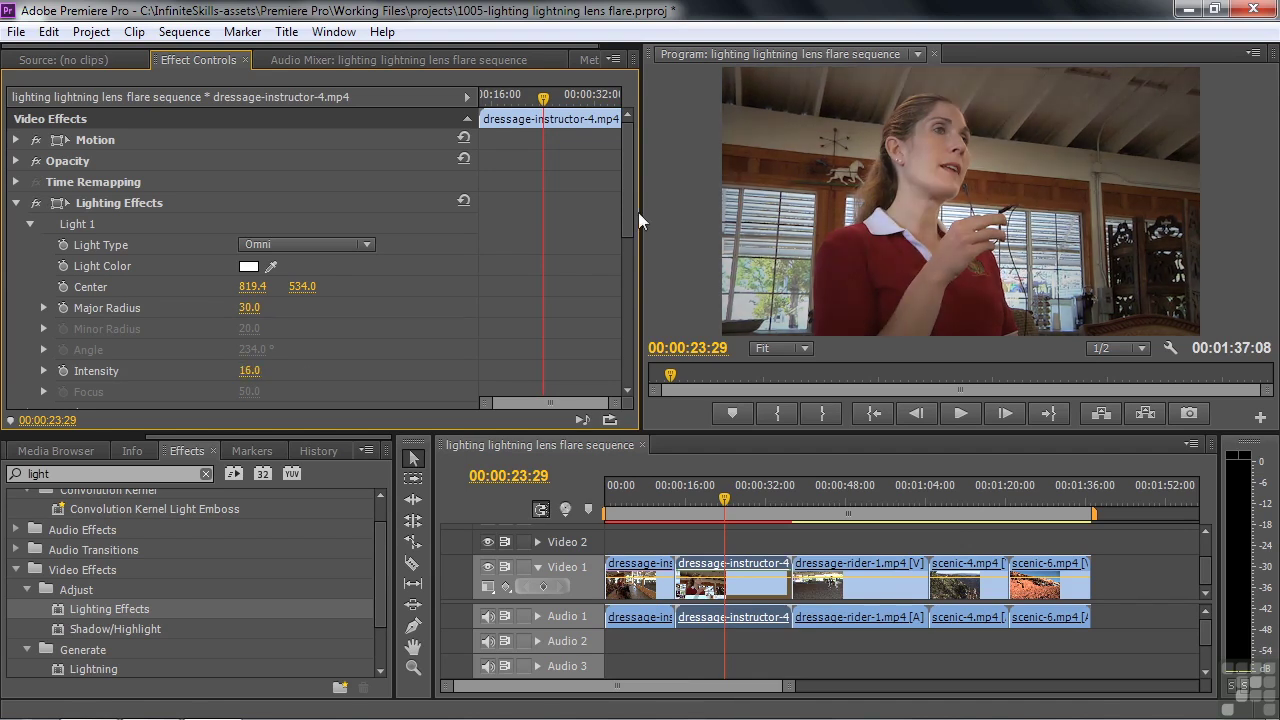
# Brighten the ambient light slightly, recheck the effect, and move the playhead onto dressage-rider-1.mp4.
pyautogui.moveTo(628, 214); pyautogui.dragTo(620, 326)
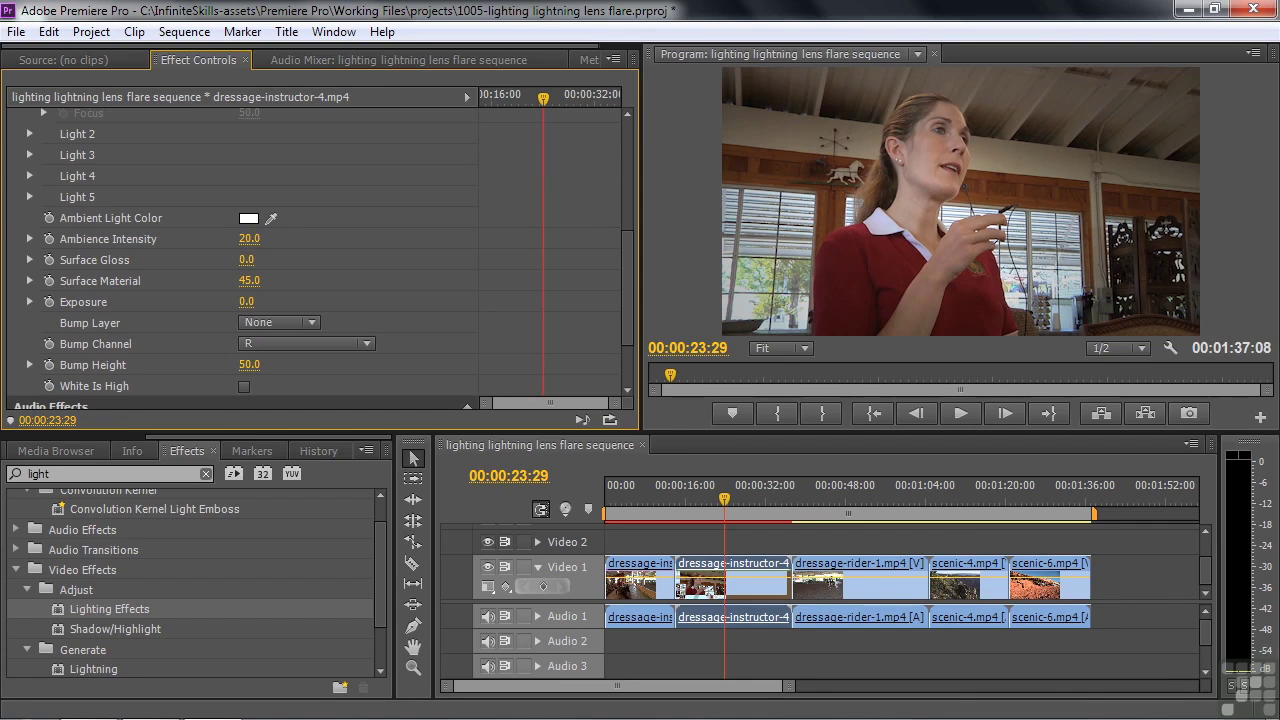
pyautogui.moveTo(248, 238); pyautogui.dragTo(424, 261)
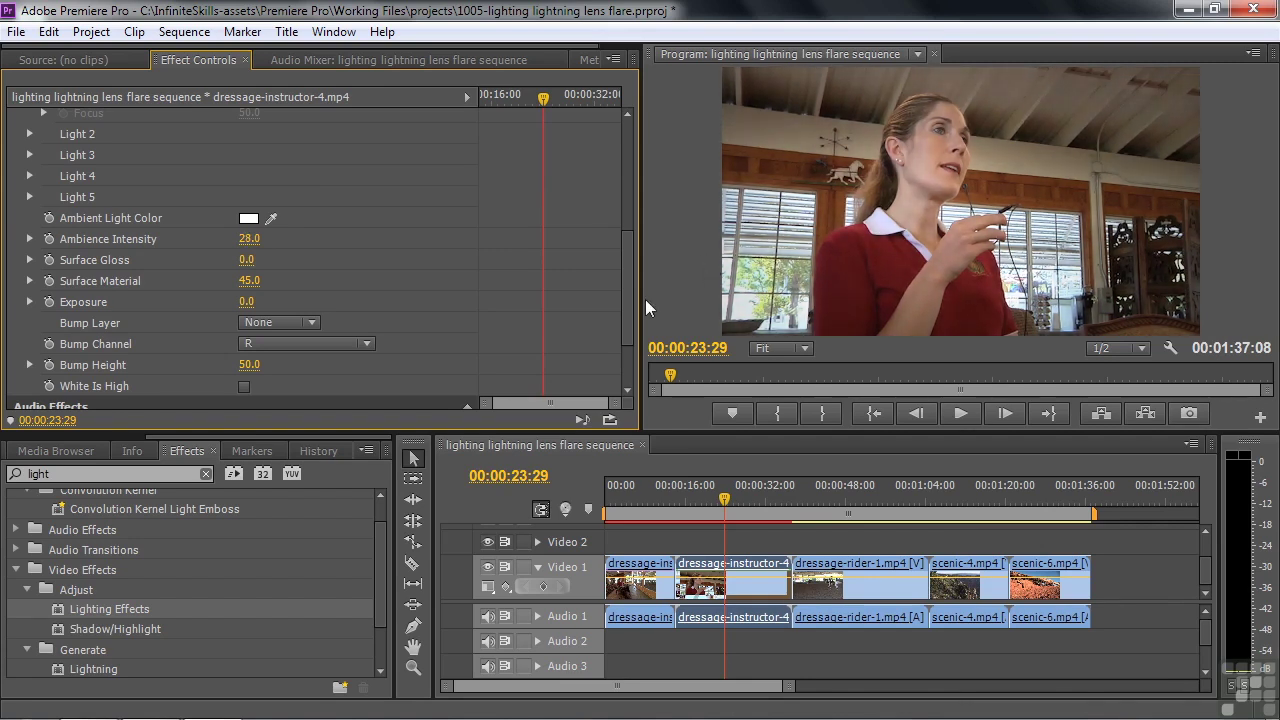
pyautogui.moveTo(632, 303); pyautogui.dragTo(640, 186)
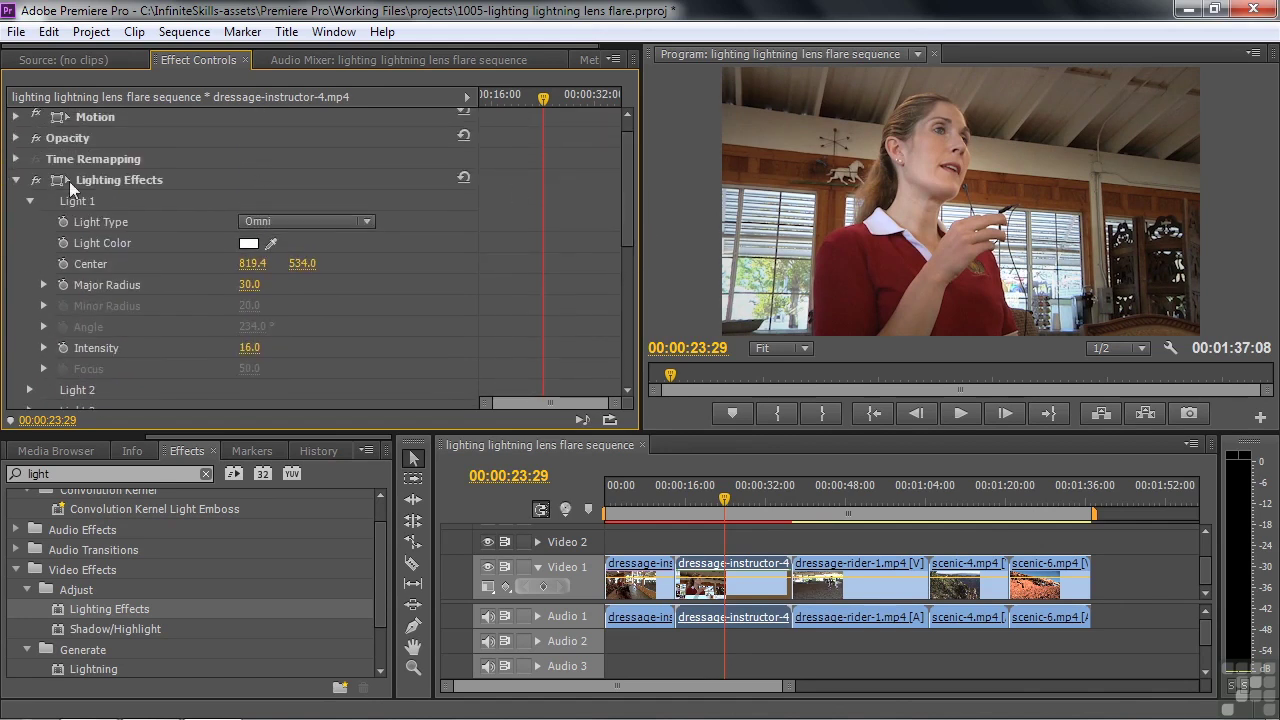
pyautogui.click(36, 181)
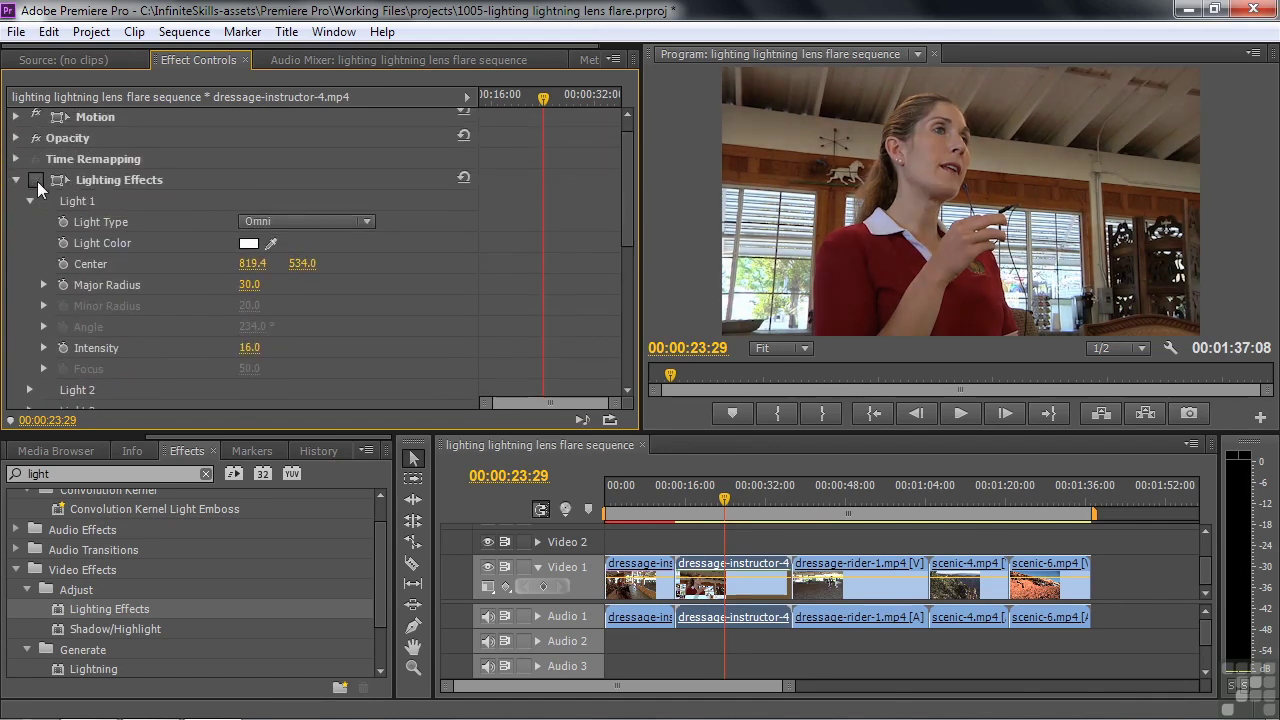
pyautogui.click(36, 181)
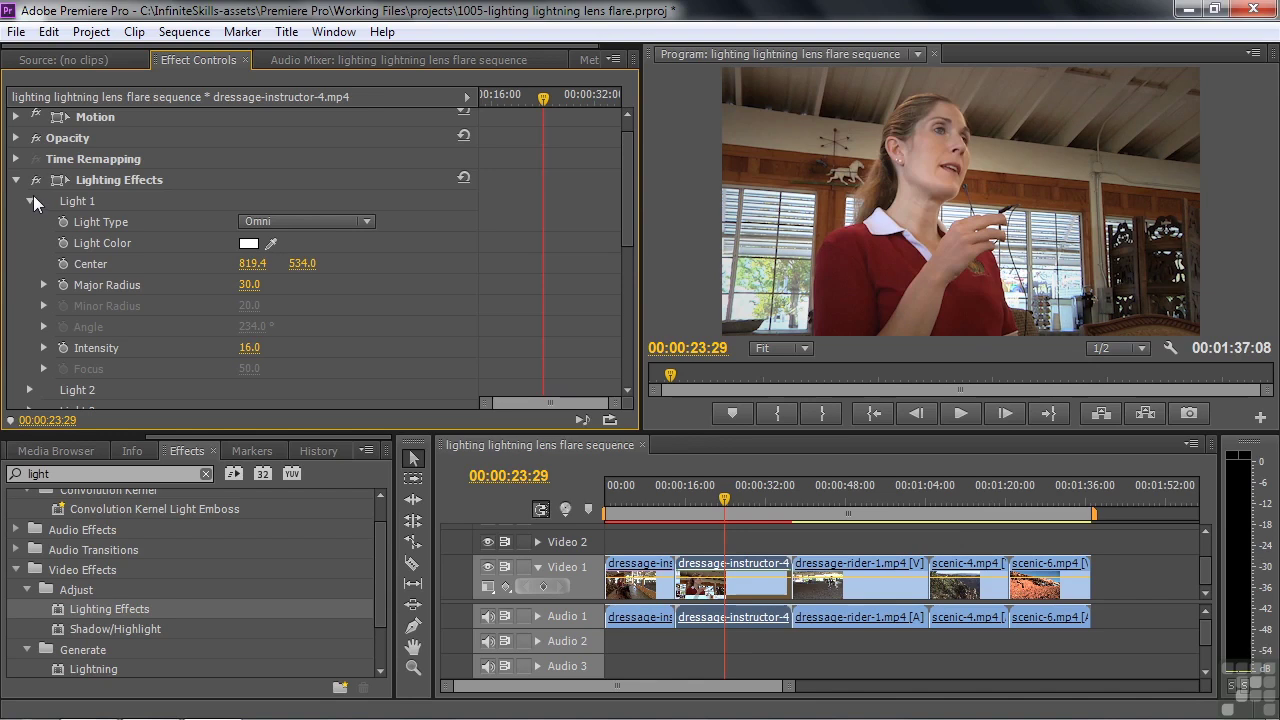
pyautogui.click(36, 182)
pyautogui.click(36, 181)
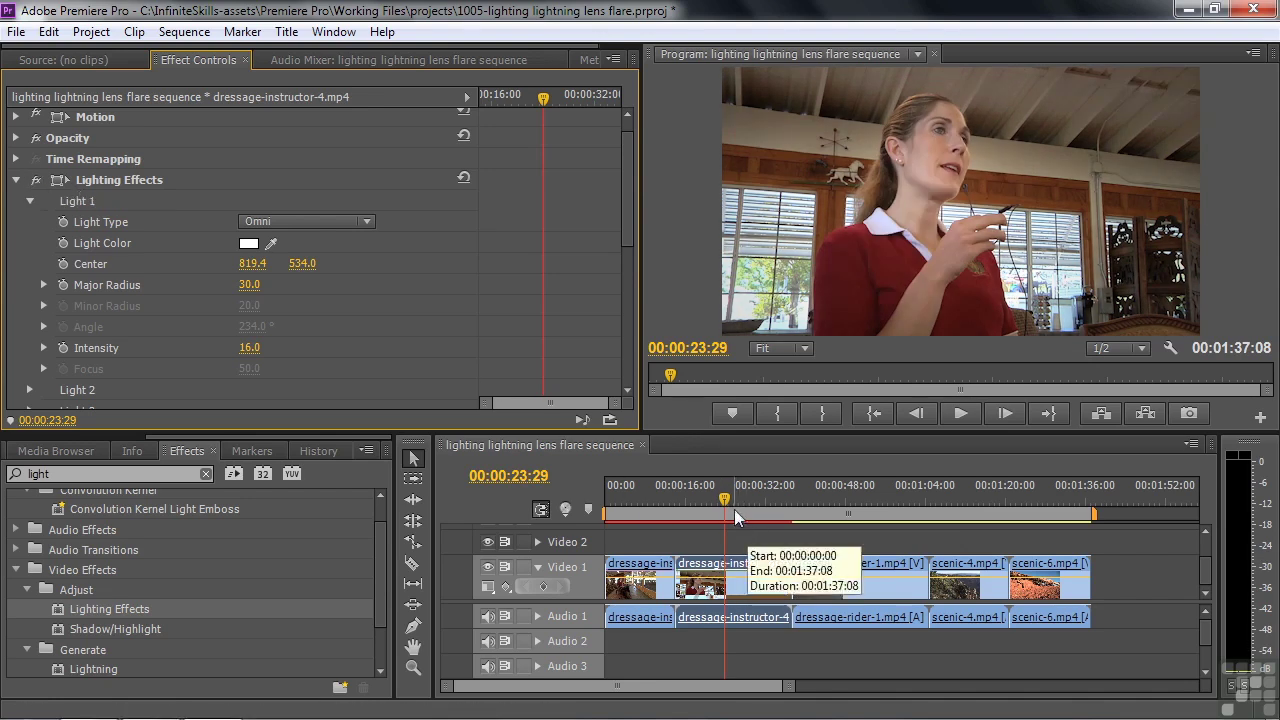
pyautogui.moveTo(727, 500); pyautogui.dragTo(835, 511)
# Apply Lighting Effects at default settings to the dressage-rider-1.mp4 clip in the timeline.
pyautogui.click(828, 578)
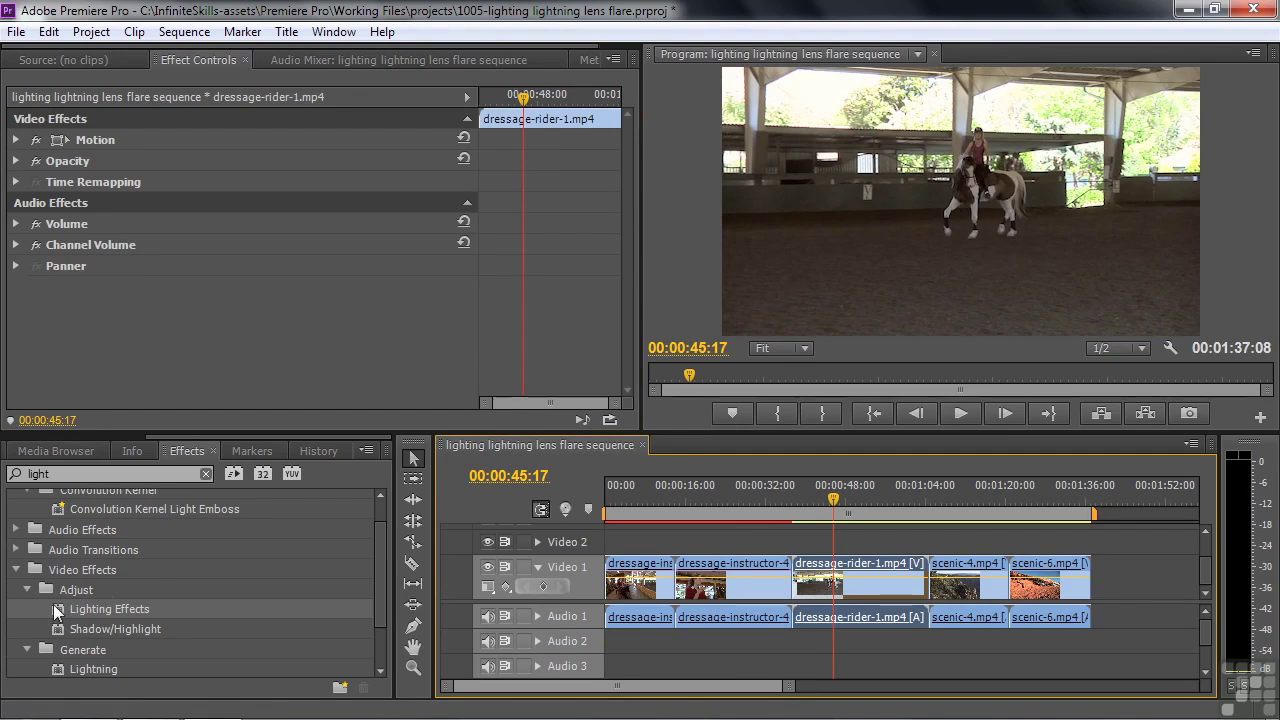
pyautogui.moveTo(53, 604); pyautogui.dragTo(837, 582)
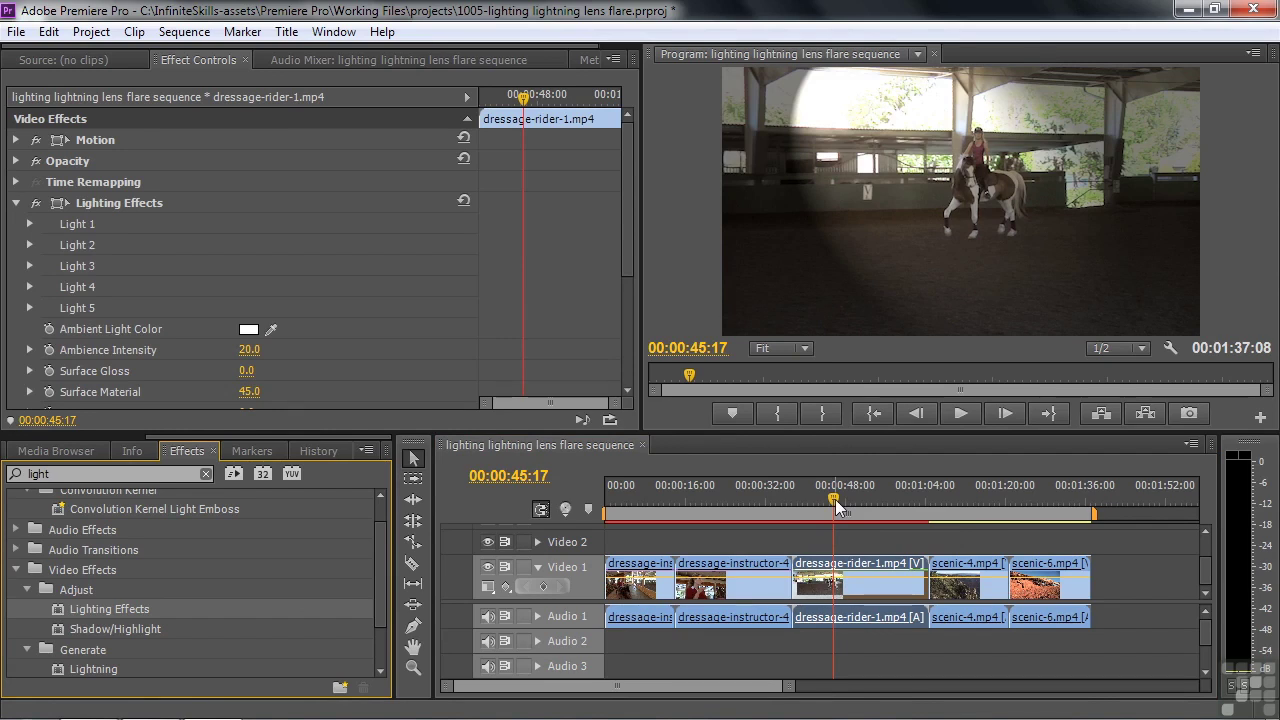
# Change Light 1 on the rider clip to an Omni light.
pyautogui.click(30, 224)
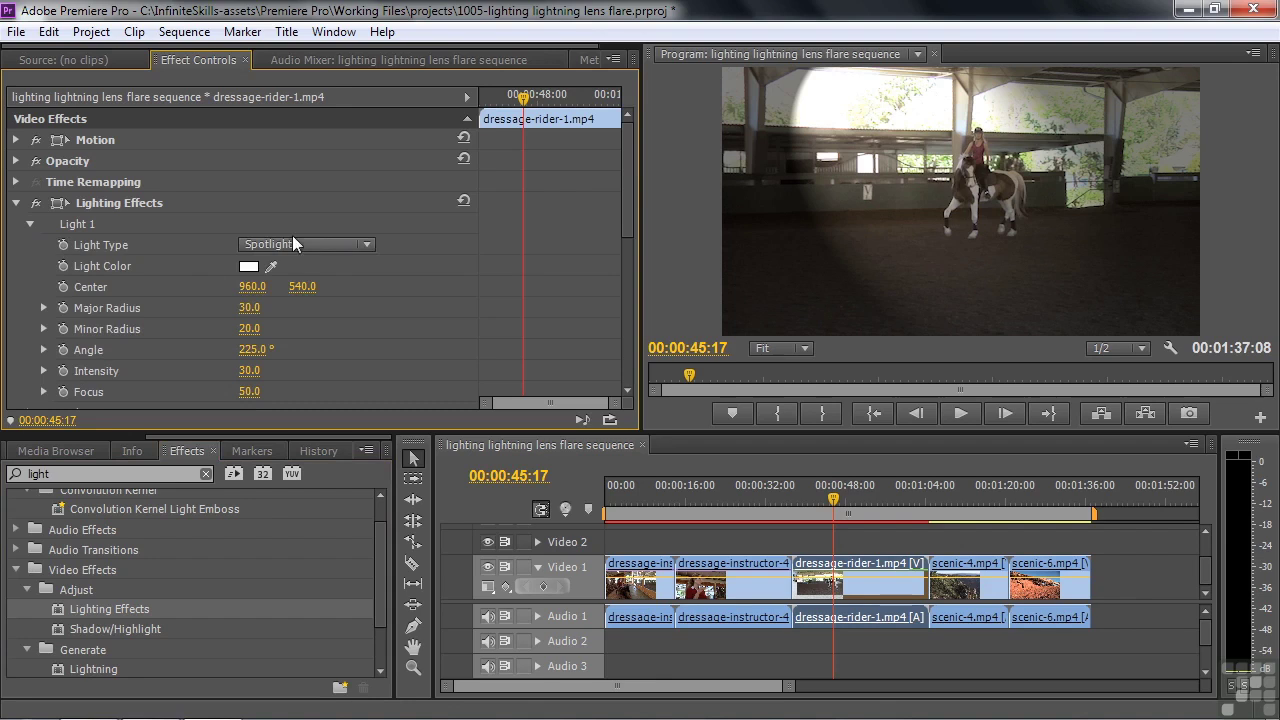
pyautogui.click(368, 244)
pyautogui.click(302, 310)
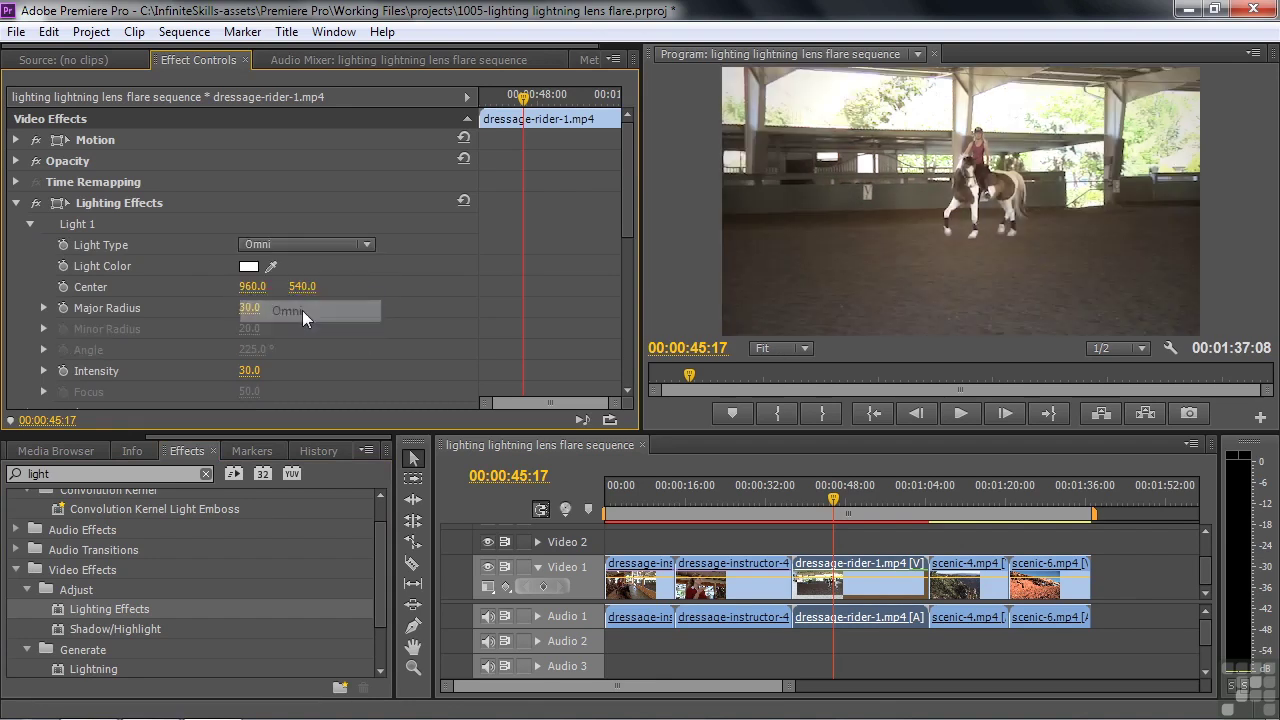
# Keyframe the light's Center at 00:00:45:17, then move it to follow the rider at 00:00:48:17.
pyautogui.click(63, 286)
pyautogui.moveTo(835, 498); pyautogui.dragTo(848, 498)
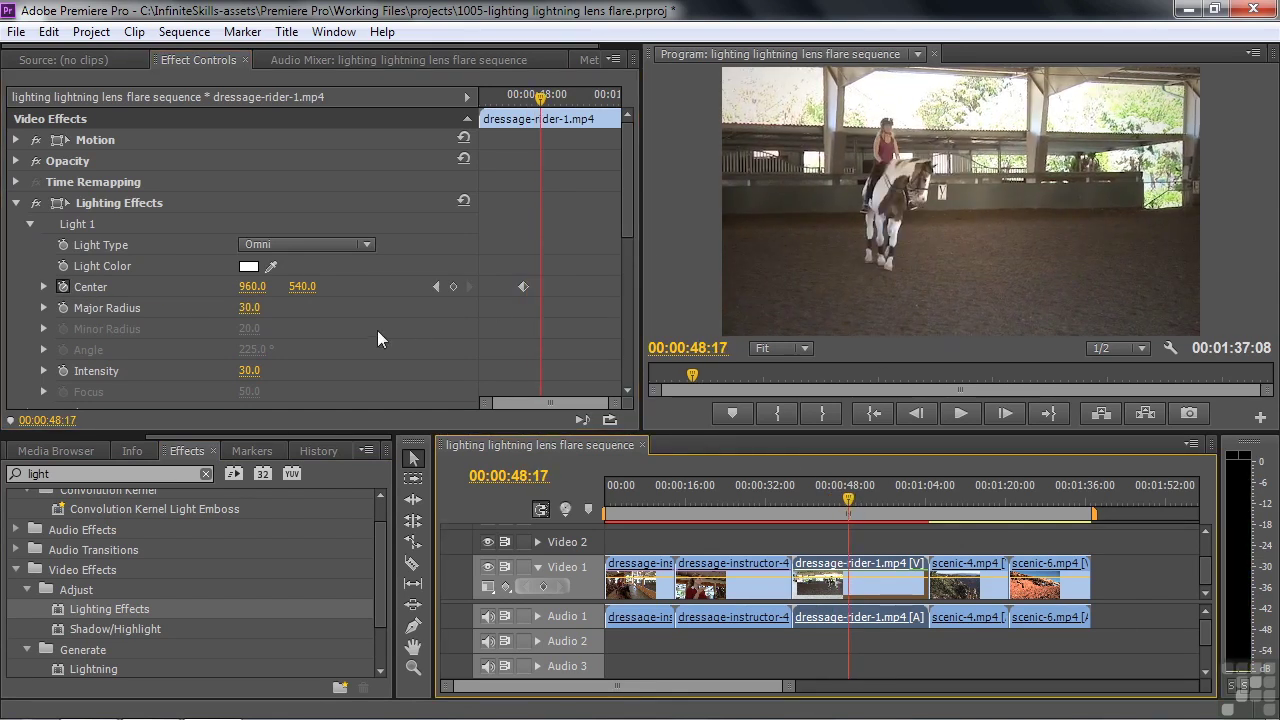
pyautogui.click(94, 206)
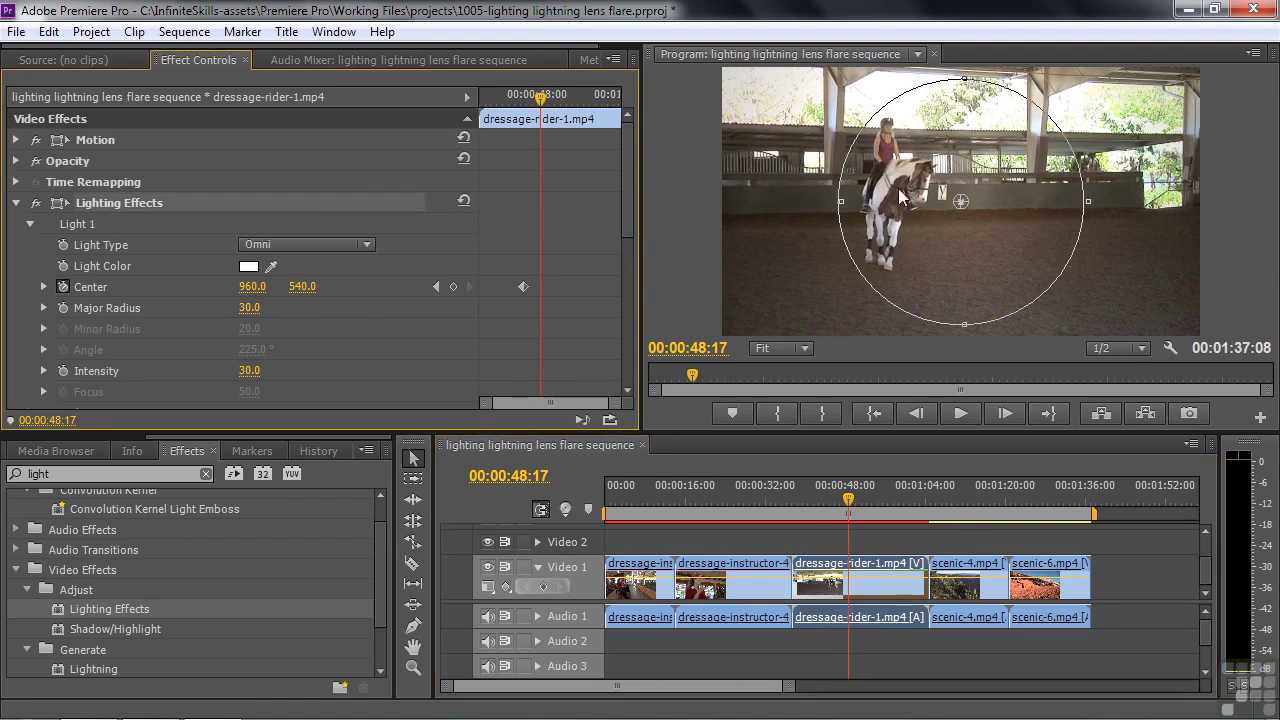
pyautogui.moveTo(959, 200); pyautogui.dragTo(900, 192)
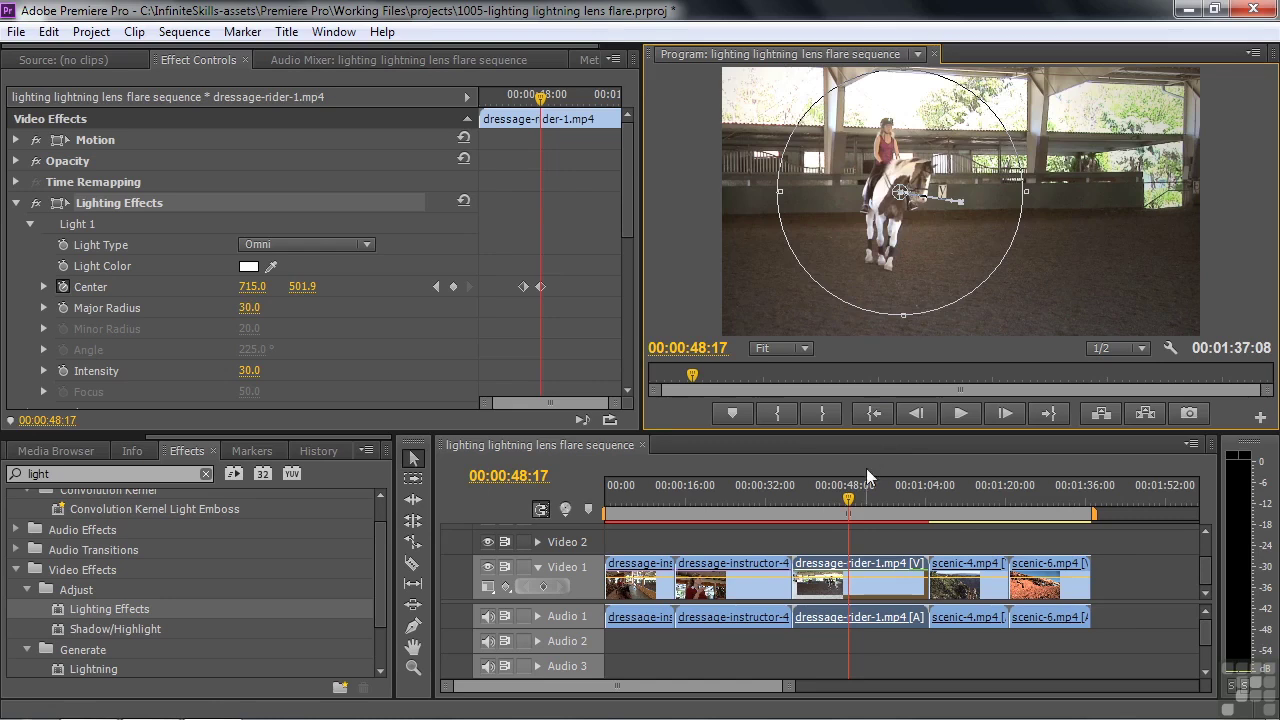
# Play back the moving light from the first keyframe, then move to the scenic-4 canyon clip.
pyautogui.moveTo(848, 494); pyautogui.dragTo(834, 500)
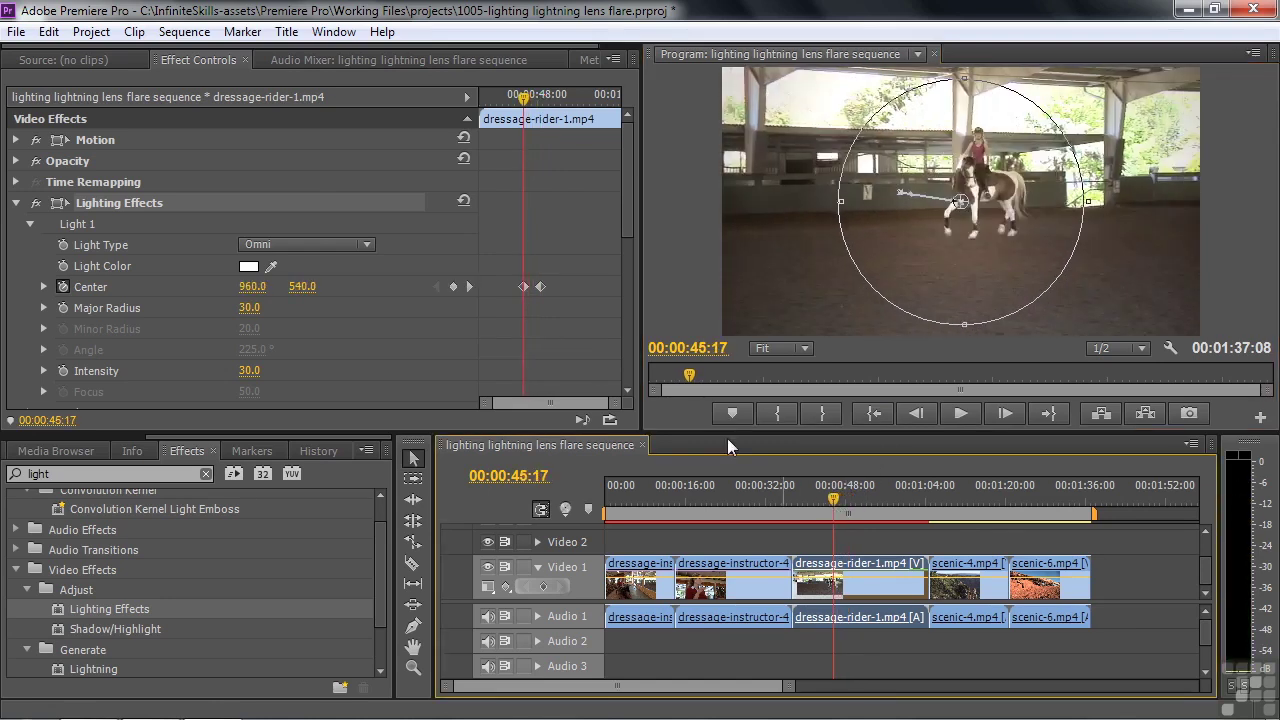
pyautogui.press('space')
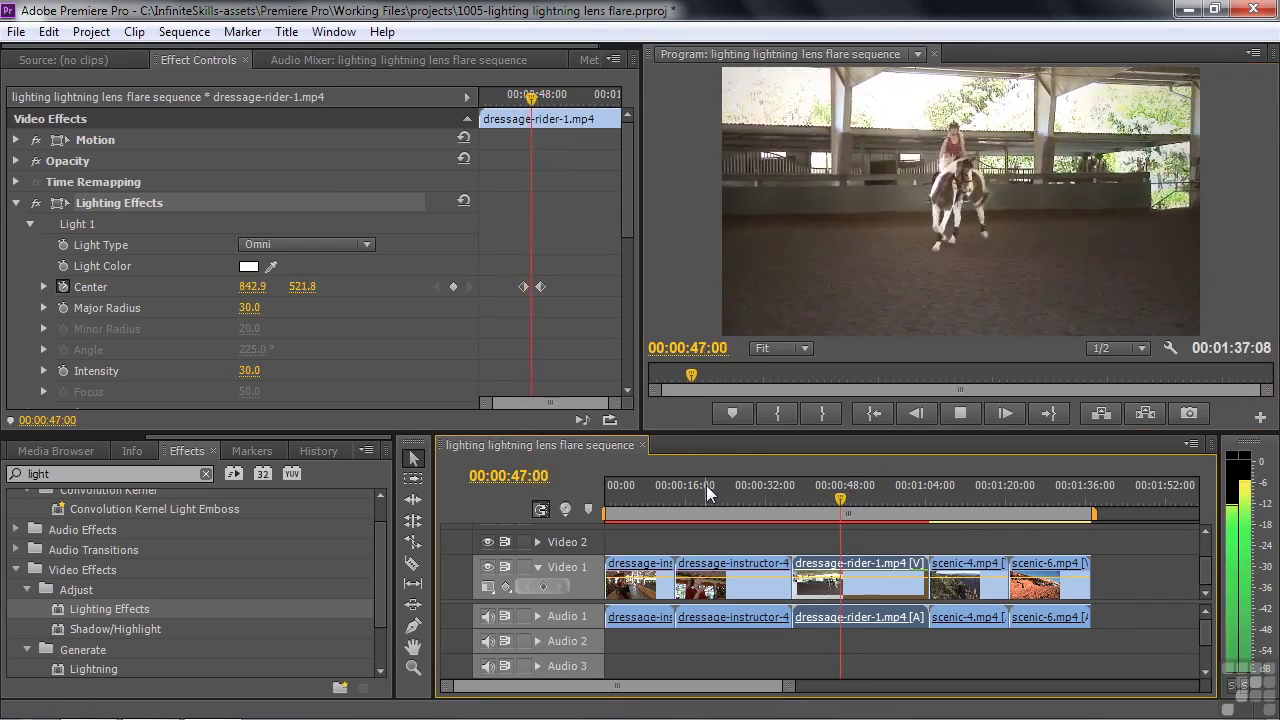
pyautogui.press('space')
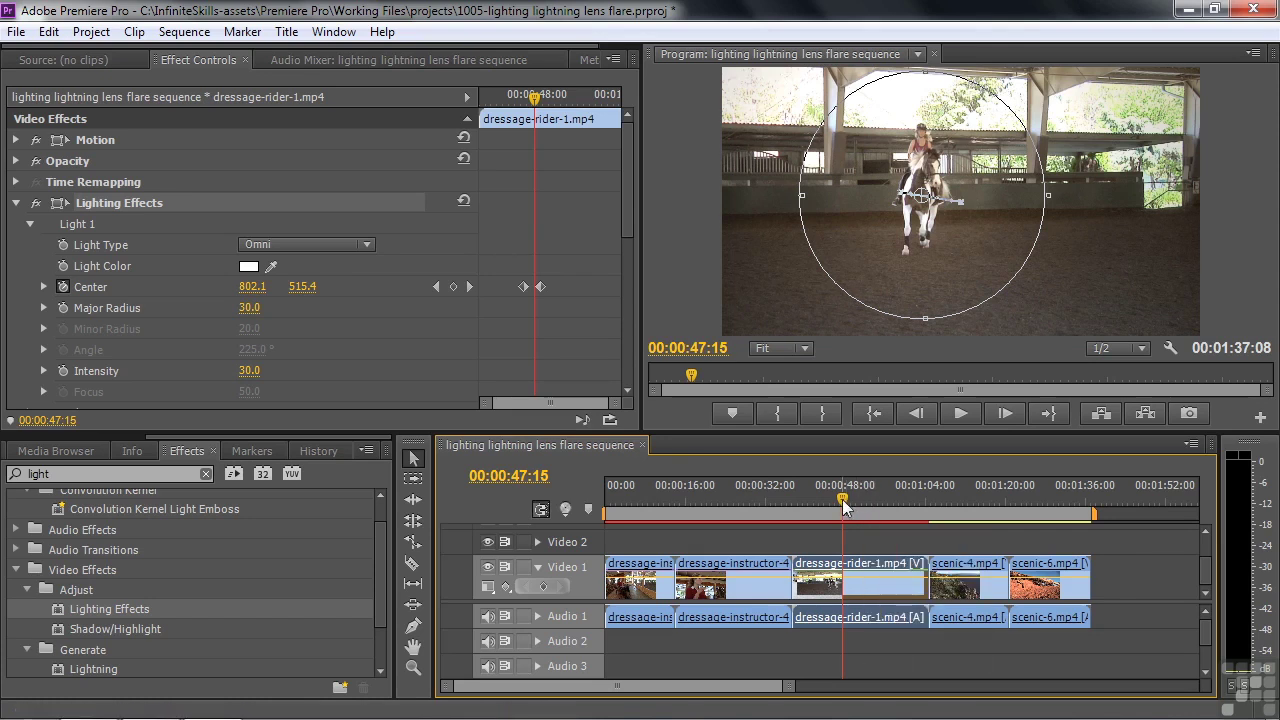
pyautogui.moveTo(843, 507); pyautogui.dragTo(943, 518)
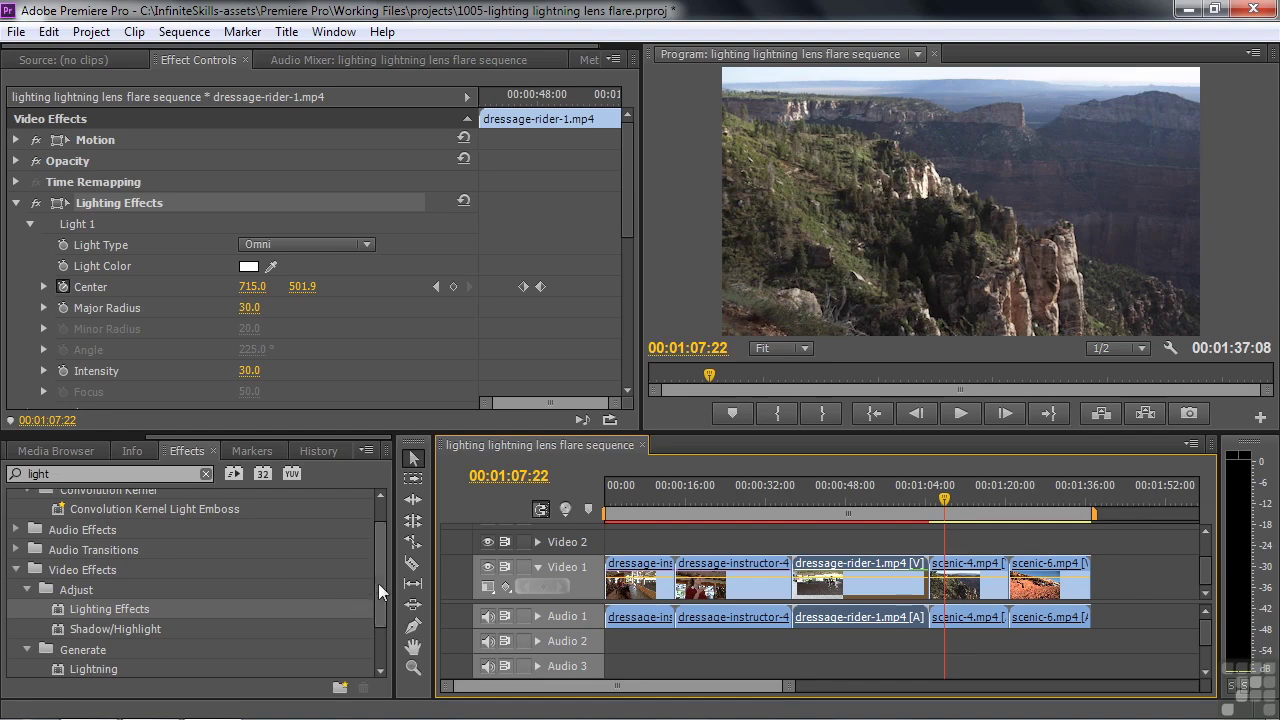
# Select the Lightning effect under Generate and bring the Project bin into view.
pyautogui.scroll(-3, 378, 585)
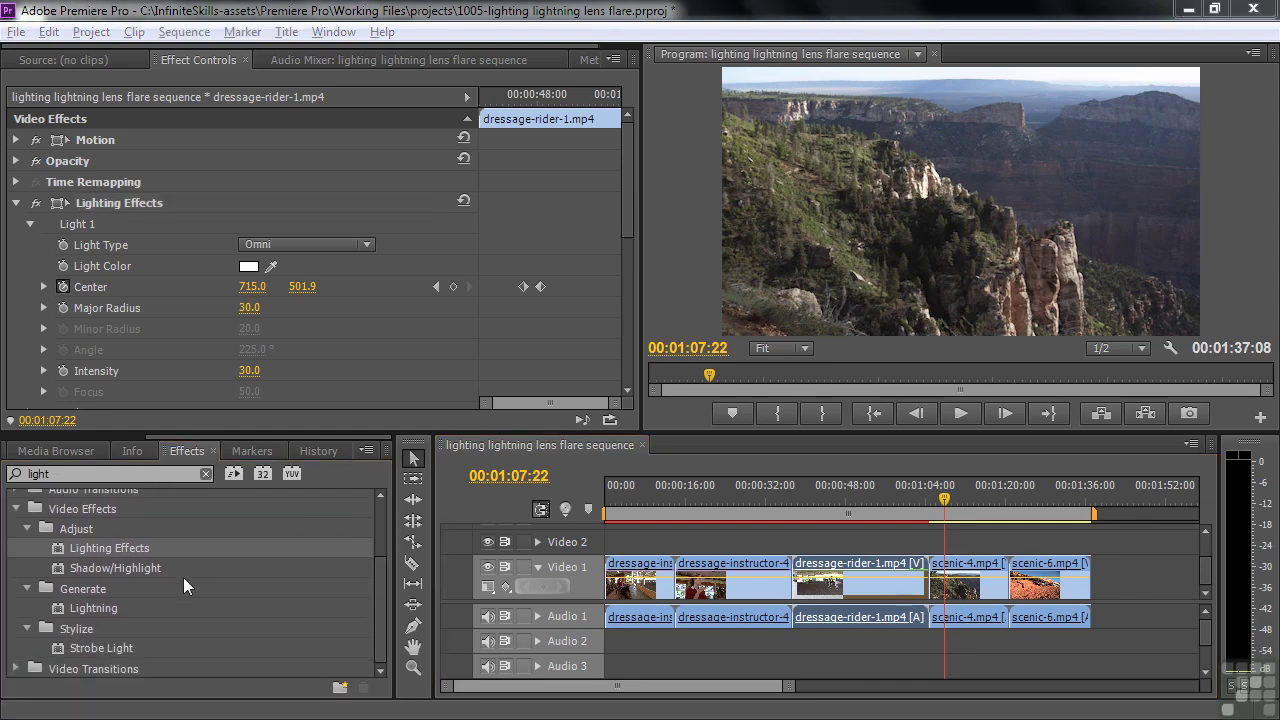
pyautogui.click(105, 586)
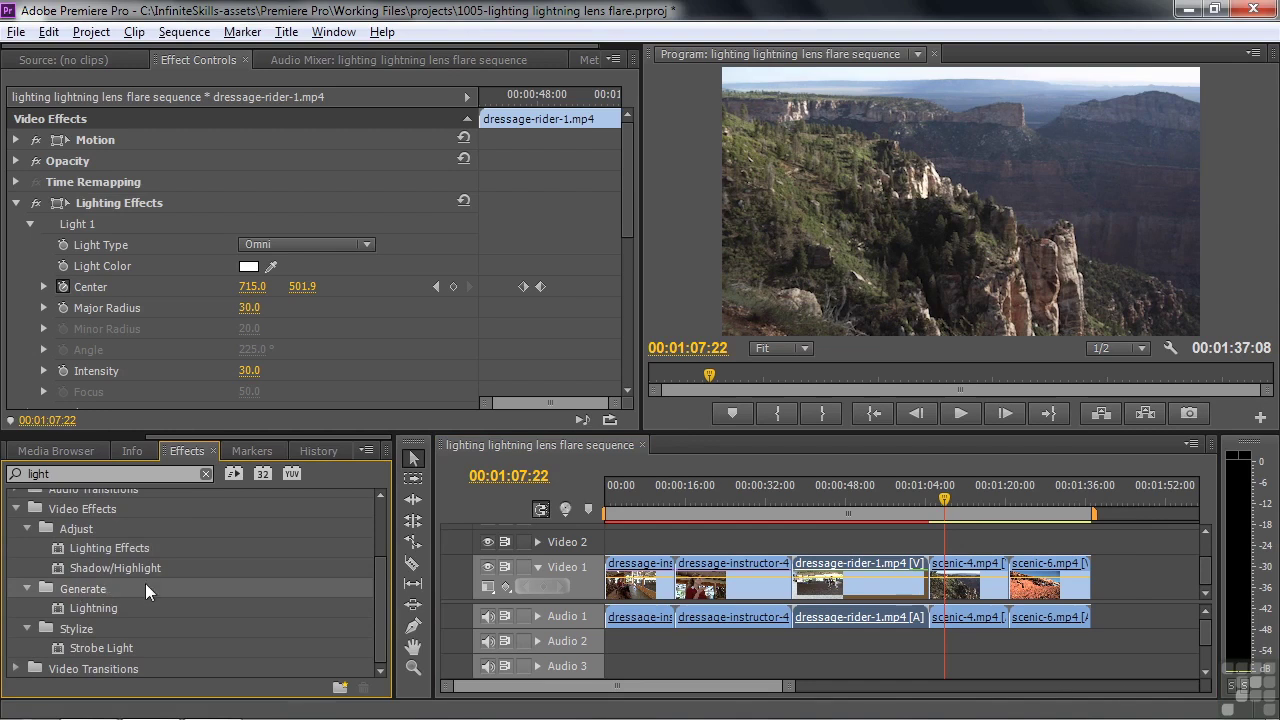
pyautogui.click(97, 605)
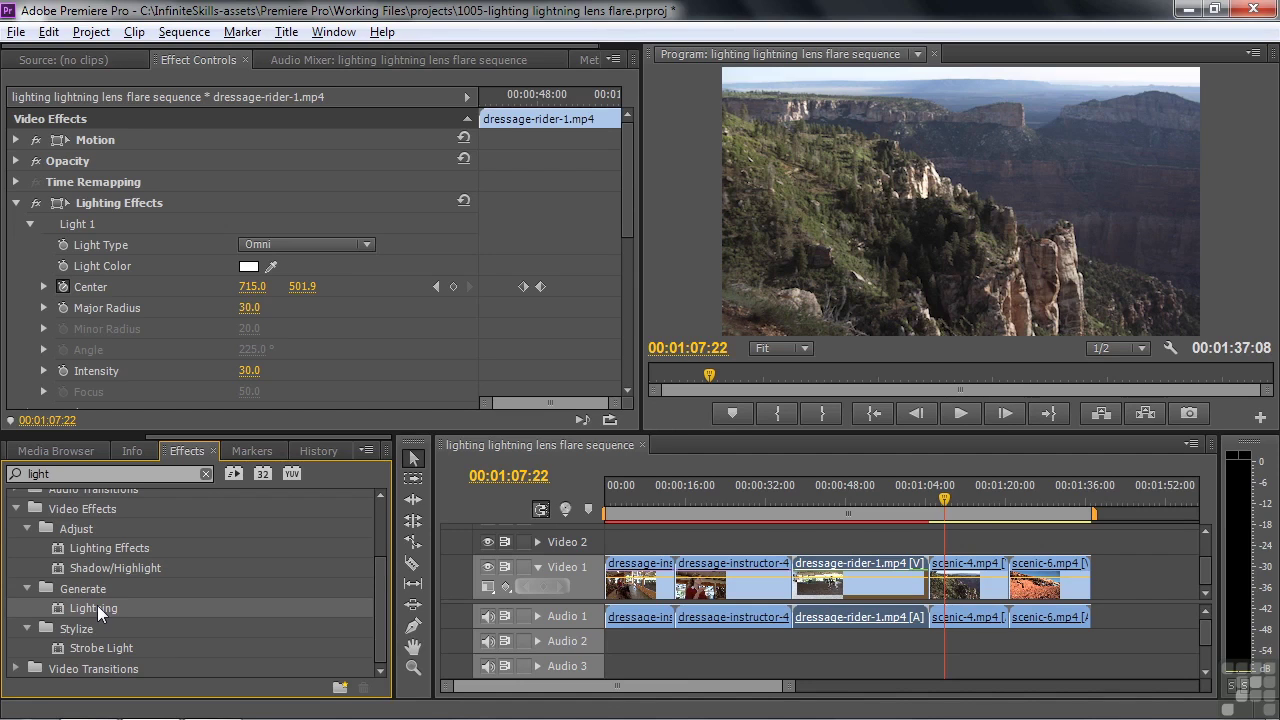
pyautogui.moveTo(187, 451); pyautogui.dragTo(66, 454)
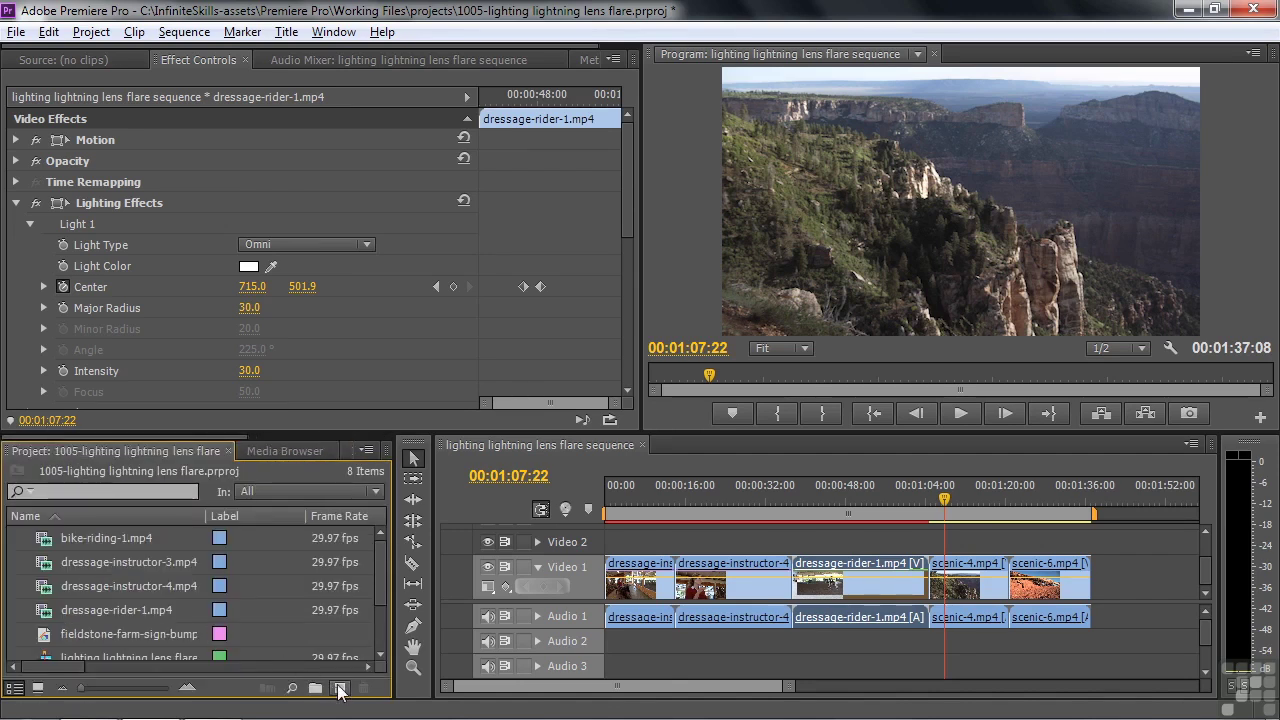
# Create a 1920×1080 Adjustment Layer and place it on Video 2 above scenic-4.mp4.
pyautogui.click(340, 690)
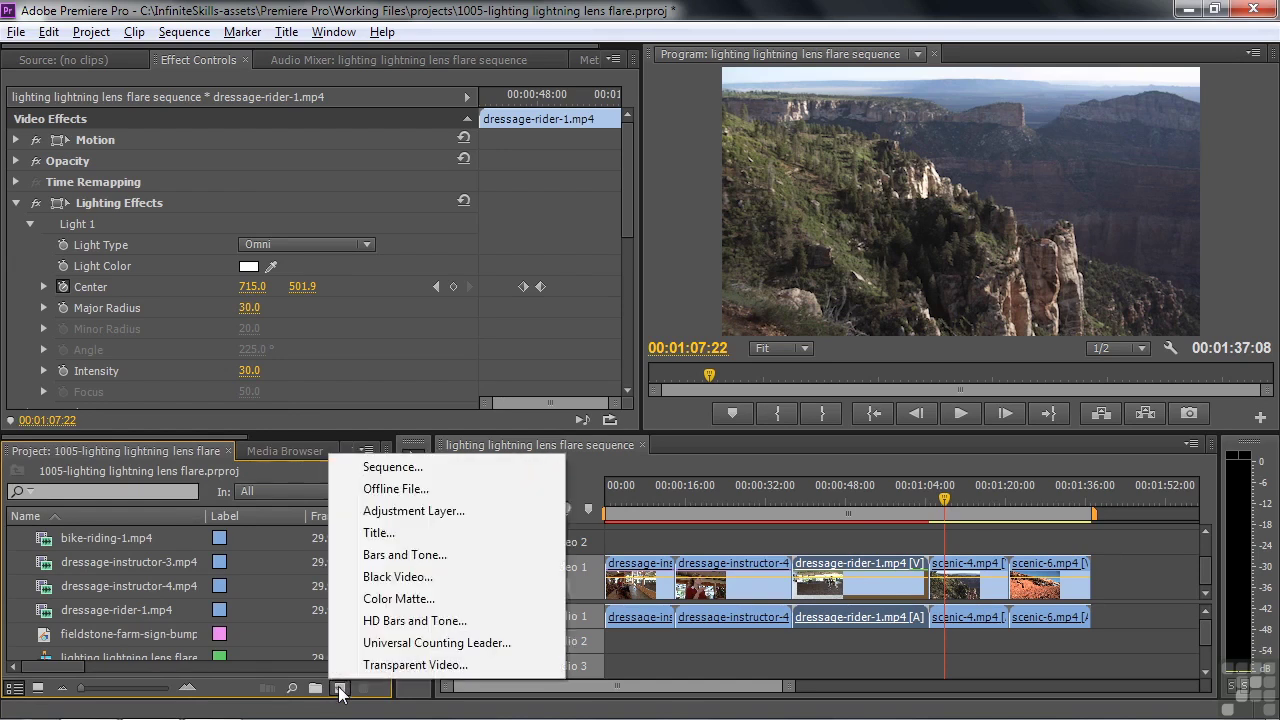
pyautogui.click(367, 508)
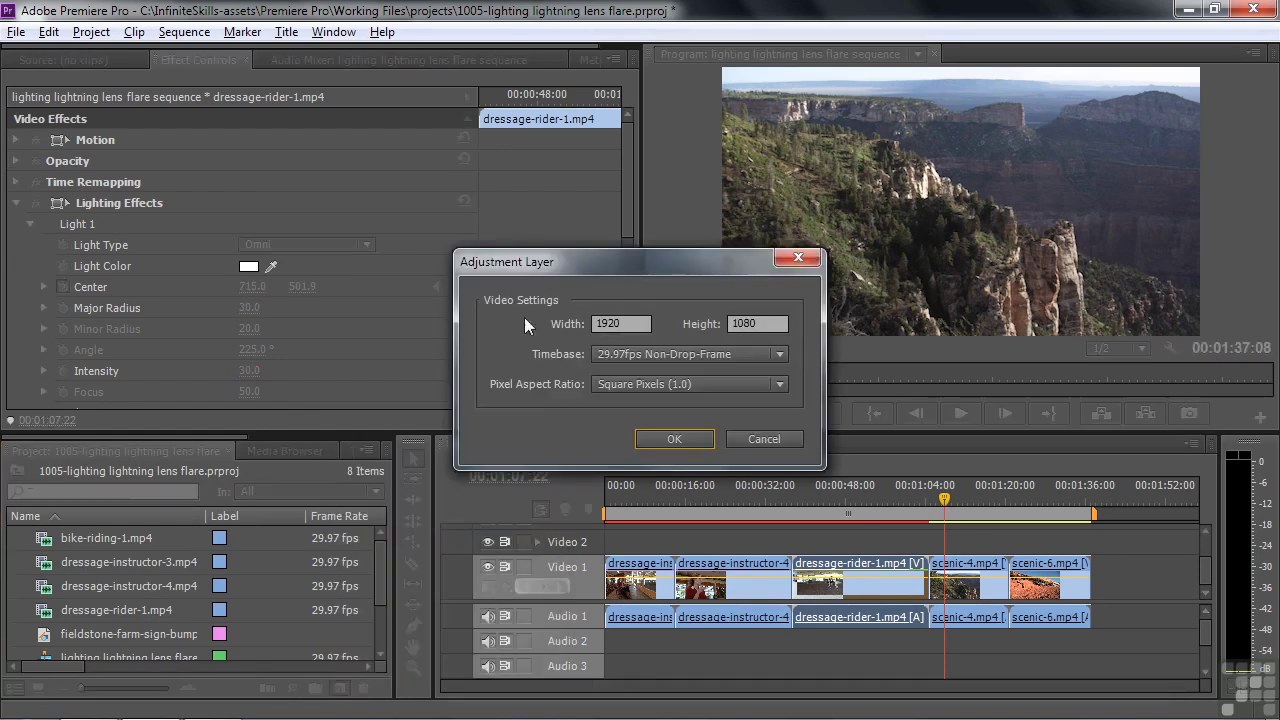
pyautogui.click(674, 440)
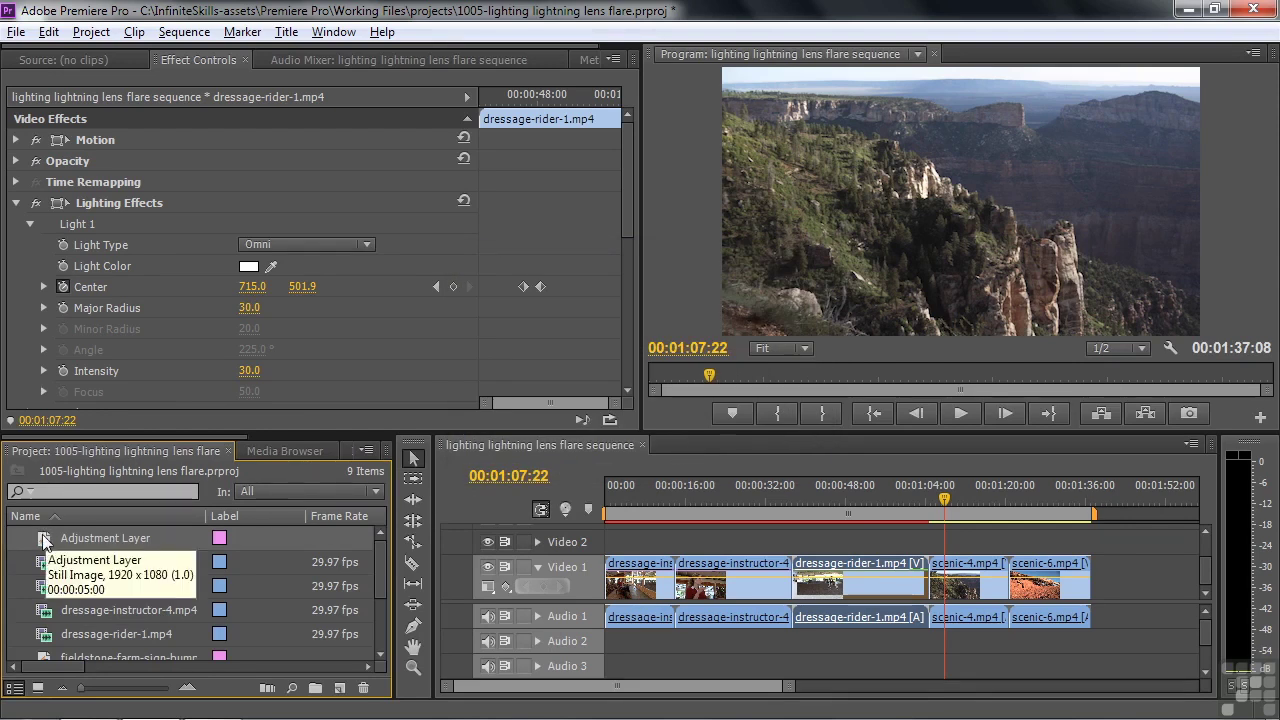
pyautogui.moveTo(57, 538); pyautogui.dragTo(1004, 543)
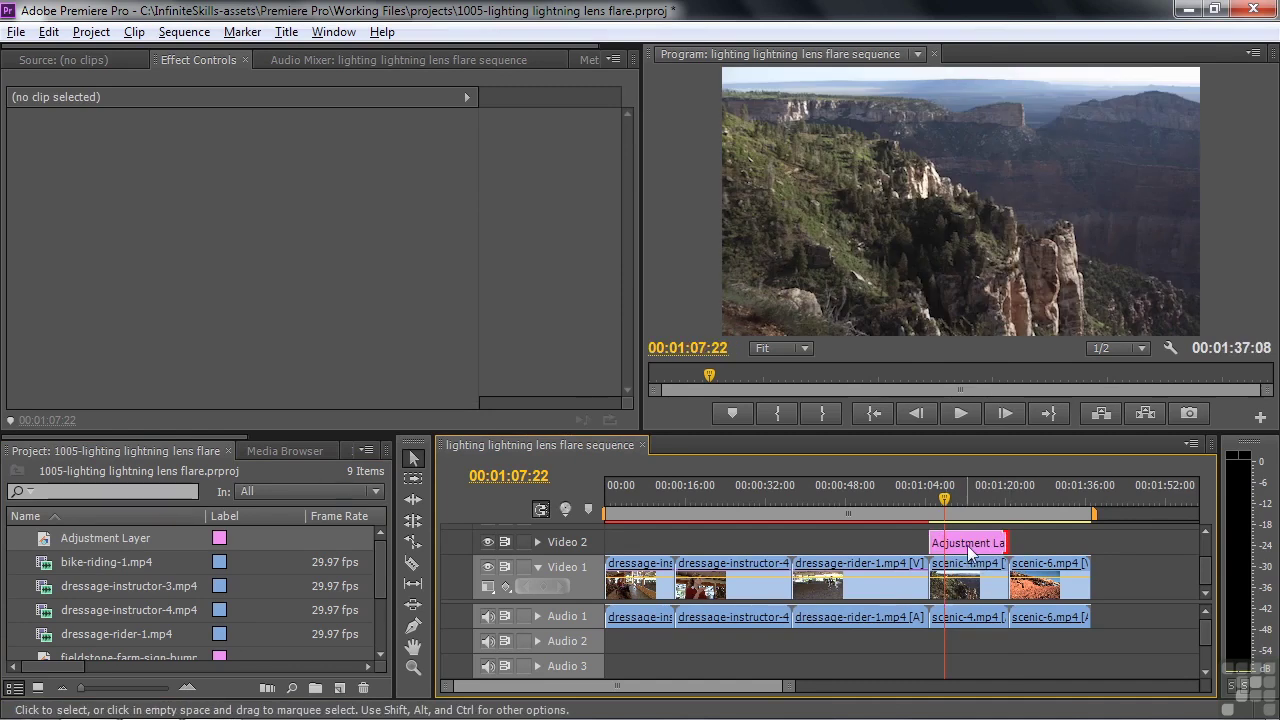
pyautogui.moveTo(243, 437); pyautogui.dragTo(471, 447)
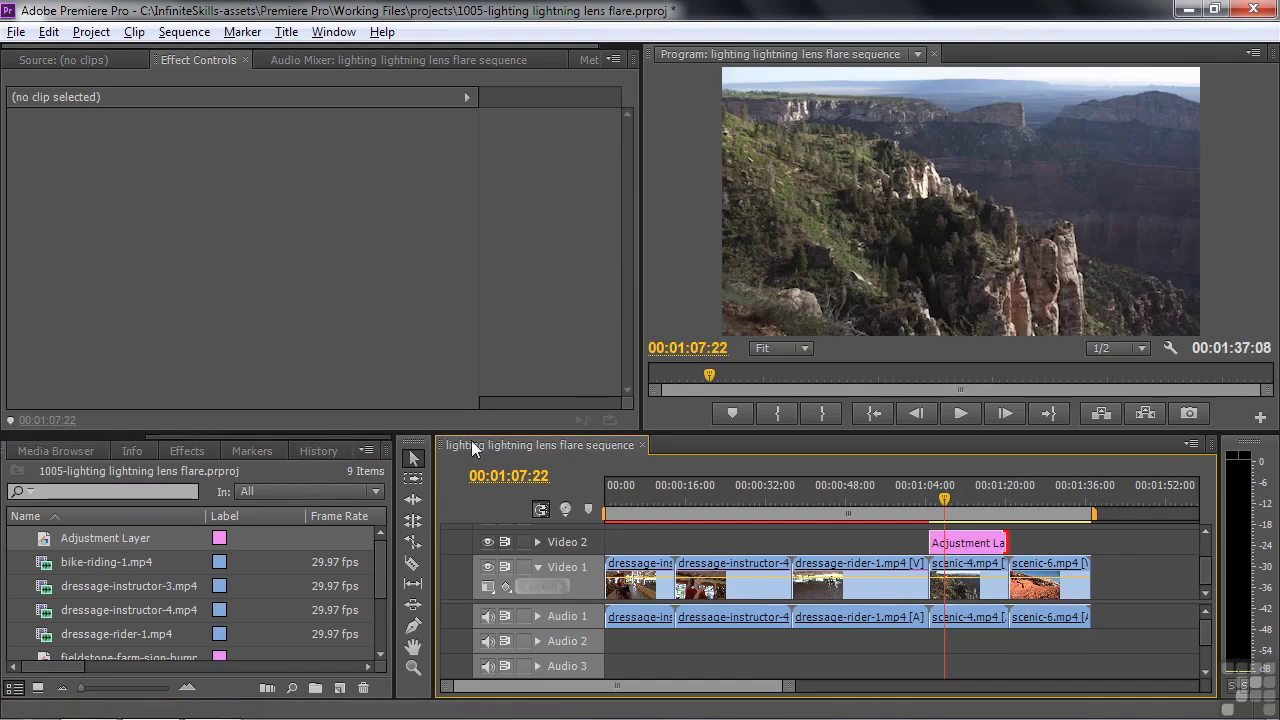
# Apply Lightning to the Adjustment Layer, starting at the frame top and ending on the cliff.
pyautogui.click(182, 449)
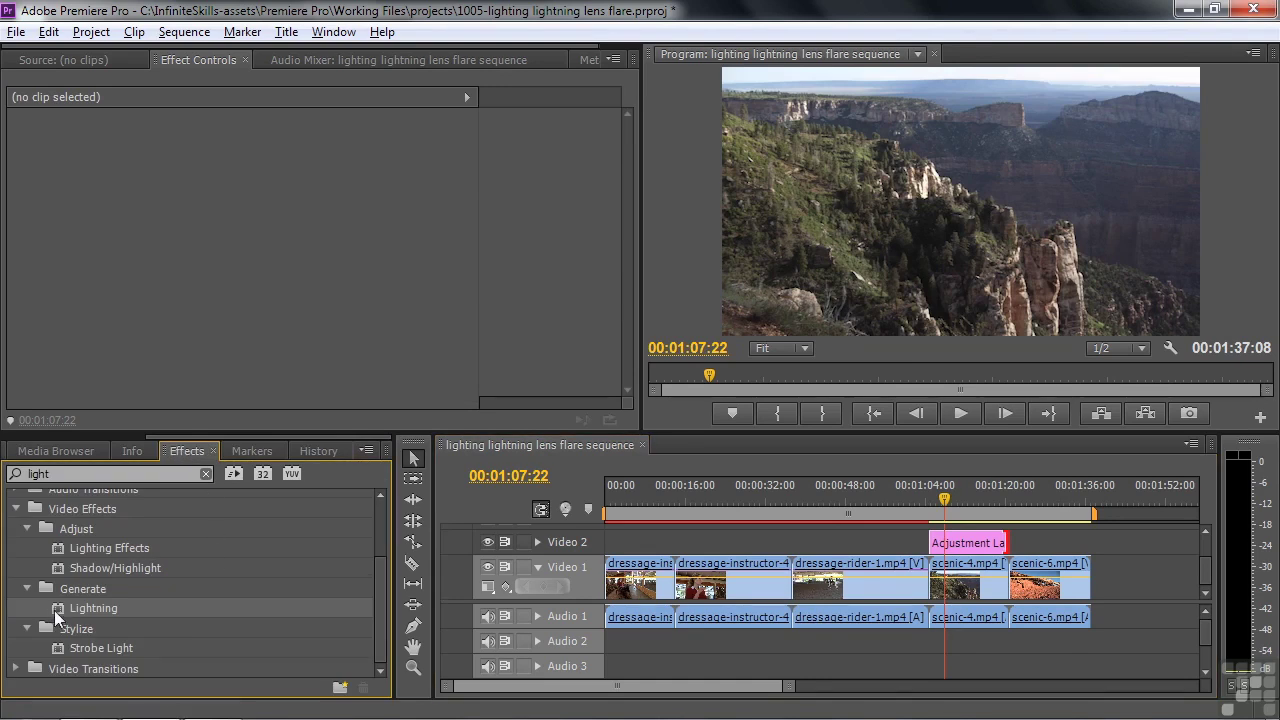
pyautogui.moveTo(56, 610); pyautogui.dragTo(958, 546)
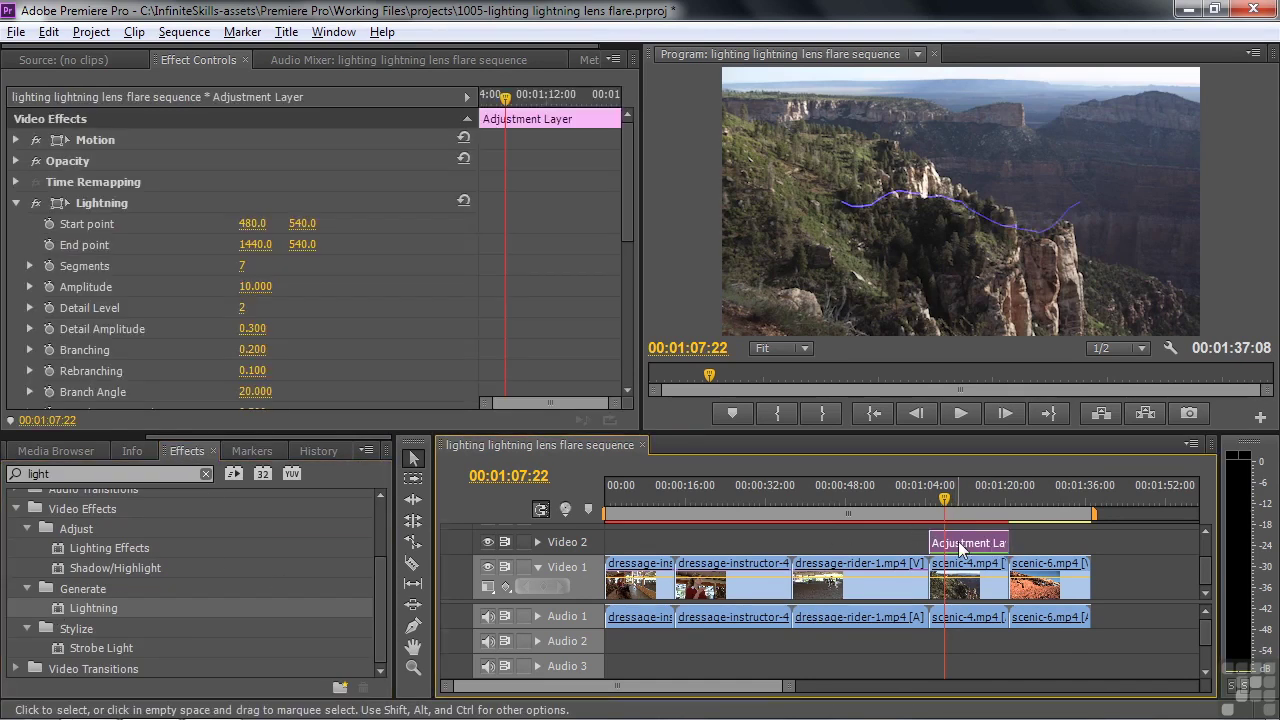
pyautogui.click(92, 202)
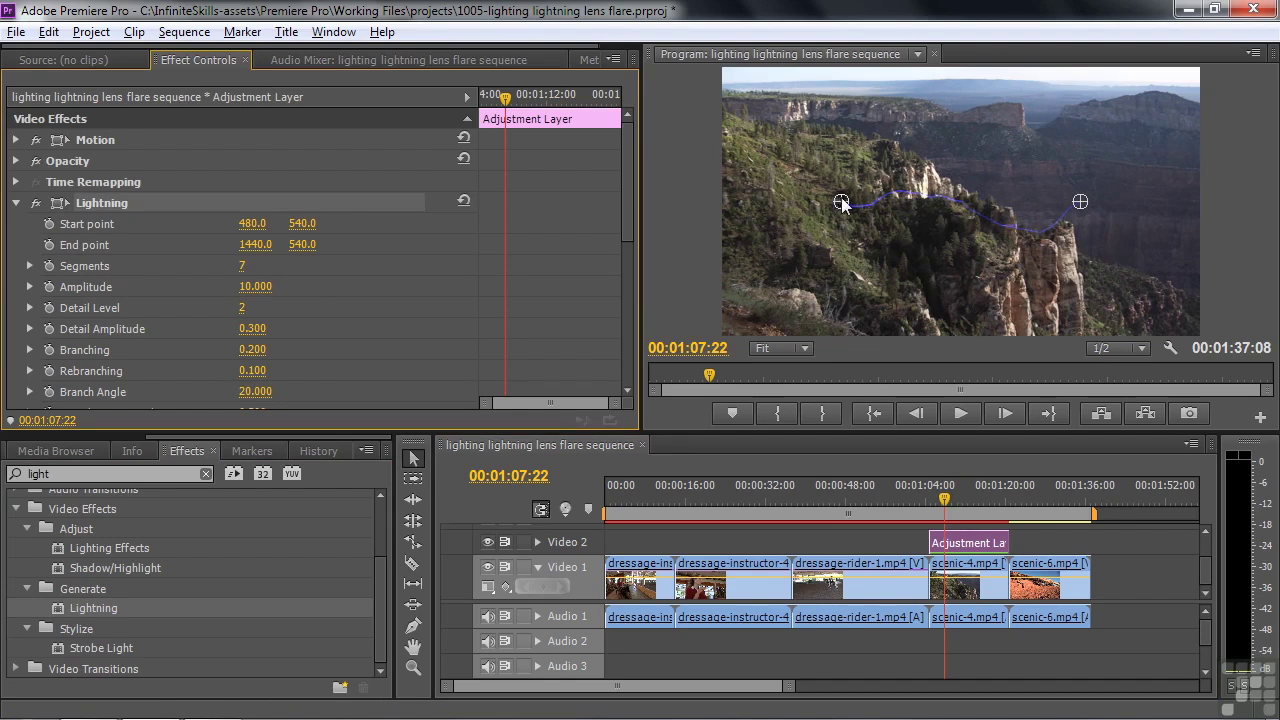
pyautogui.moveTo(841, 203); pyautogui.dragTo(917, 58)
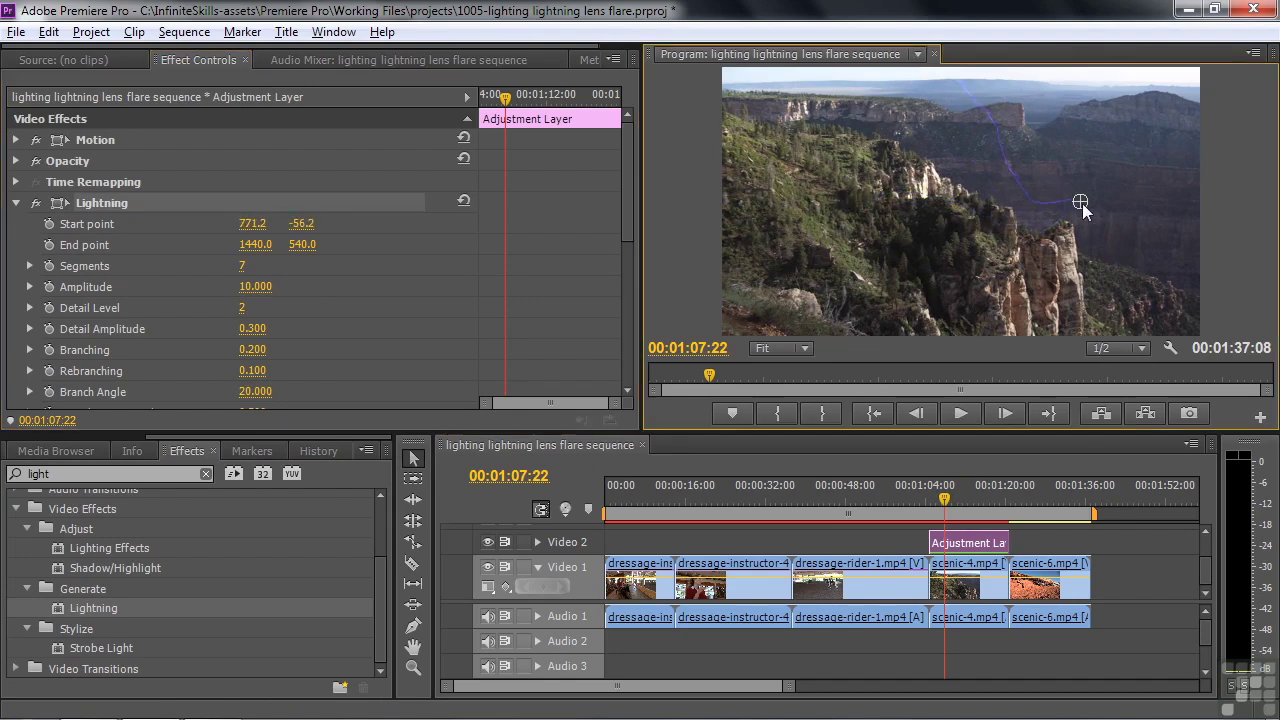
pyautogui.moveTo(1082, 203); pyautogui.dragTo(1069, 228)
# Keyframe the lightning's End point so it sweeps far to the left later in the clip.
pyautogui.click(49, 245)
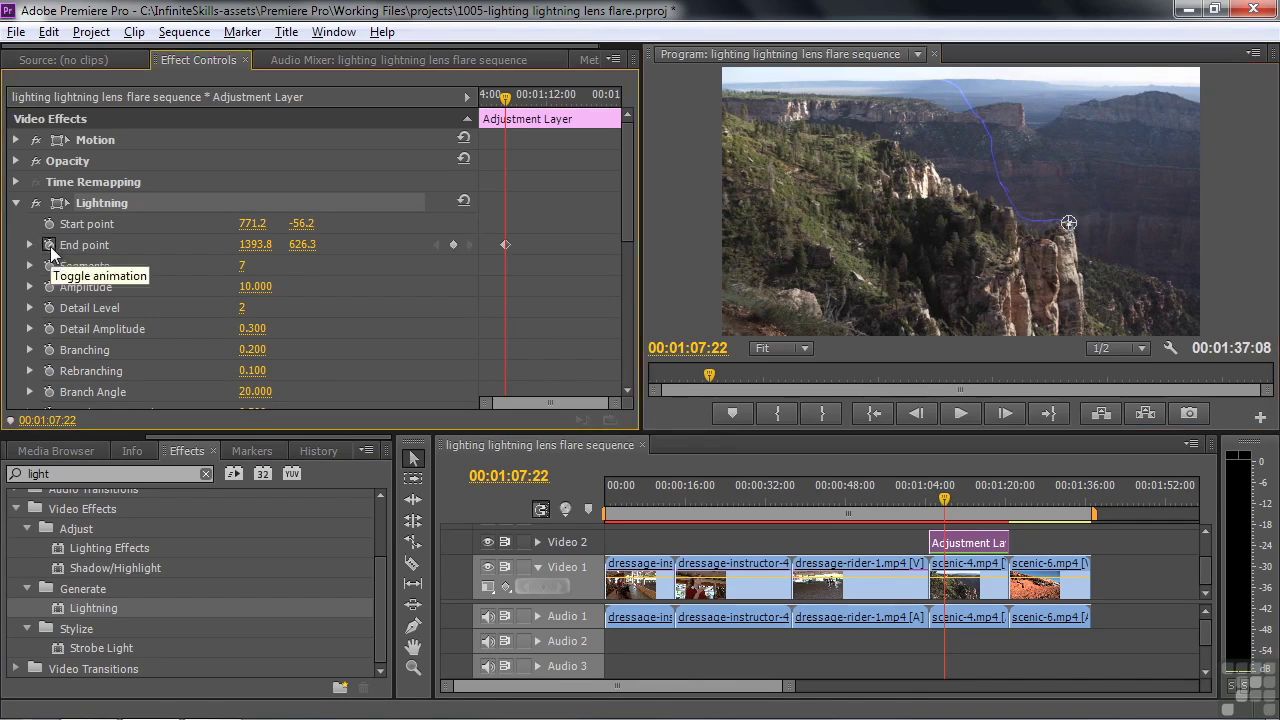
pyautogui.moveTo(963, 498); pyautogui.dragTo(975, 508)
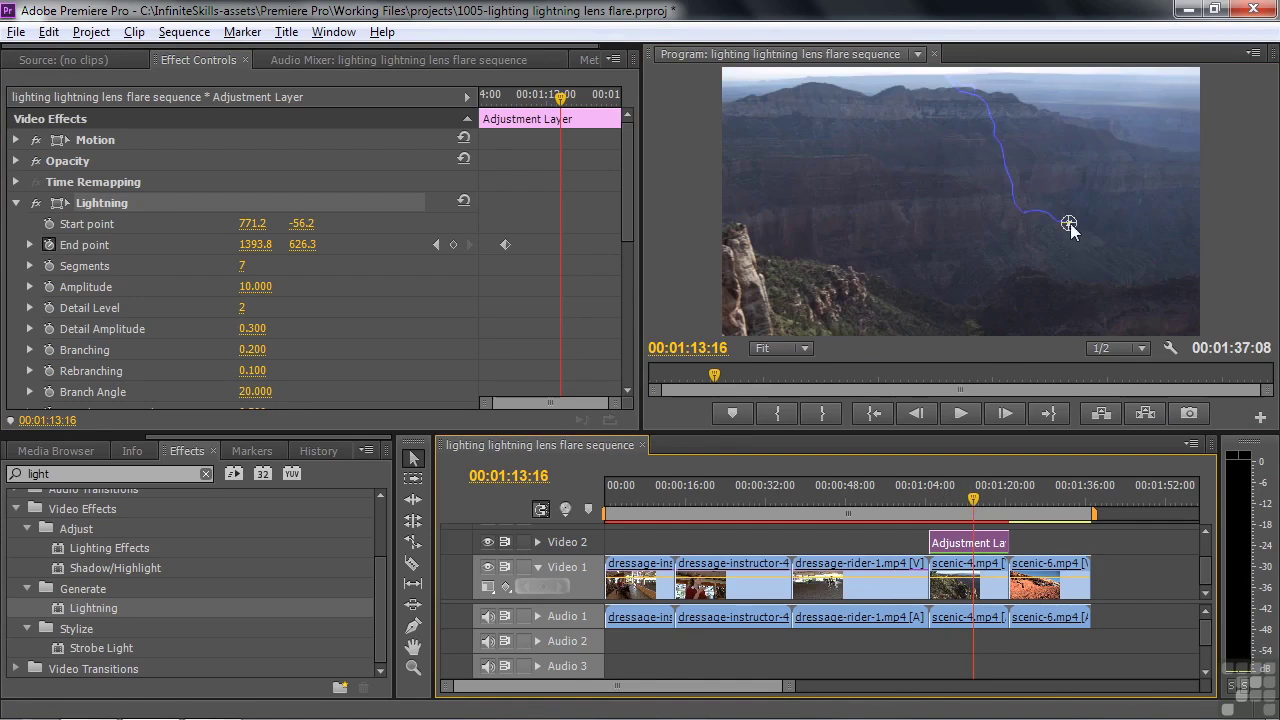
pyautogui.moveTo(1069, 223); pyautogui.dragTo(734, 233)
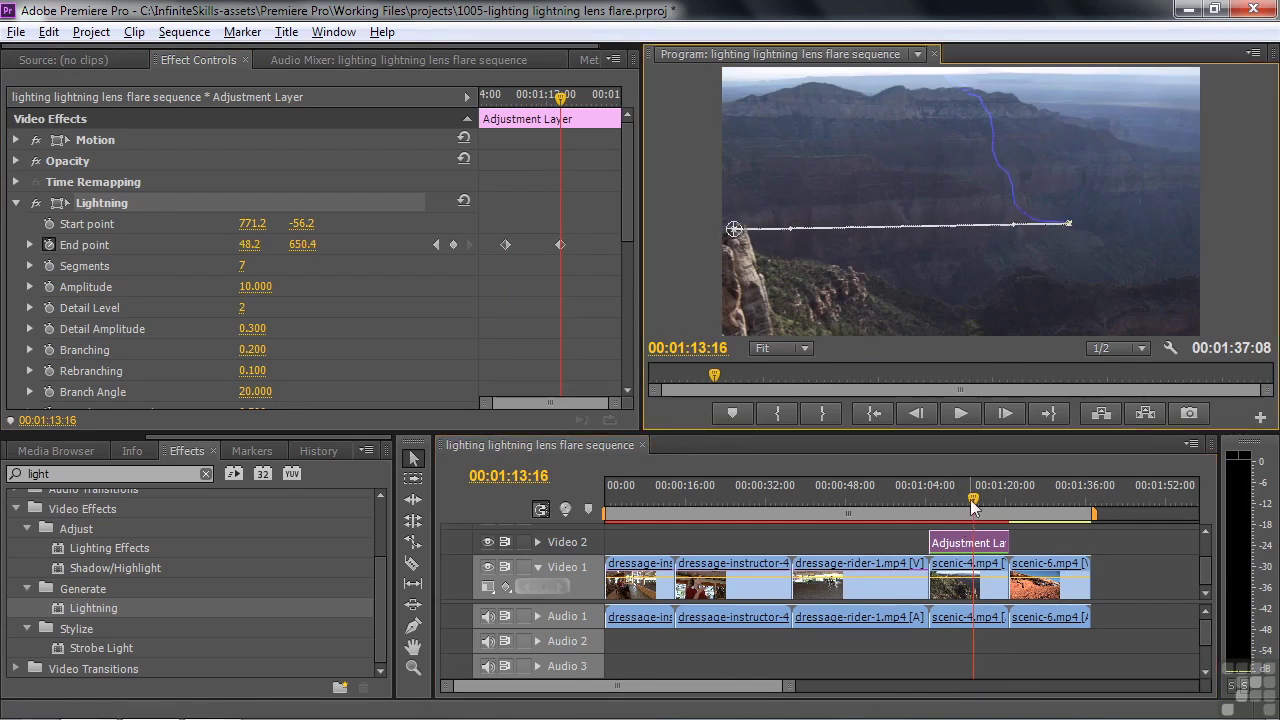
# Preview the adjustment-layer lightning, then delete the Adjustment Layer from Video 2.
pyautogui.moveTo(973, 507); pyautogui.dragTo(946, 506)
pyautogui.press('space')
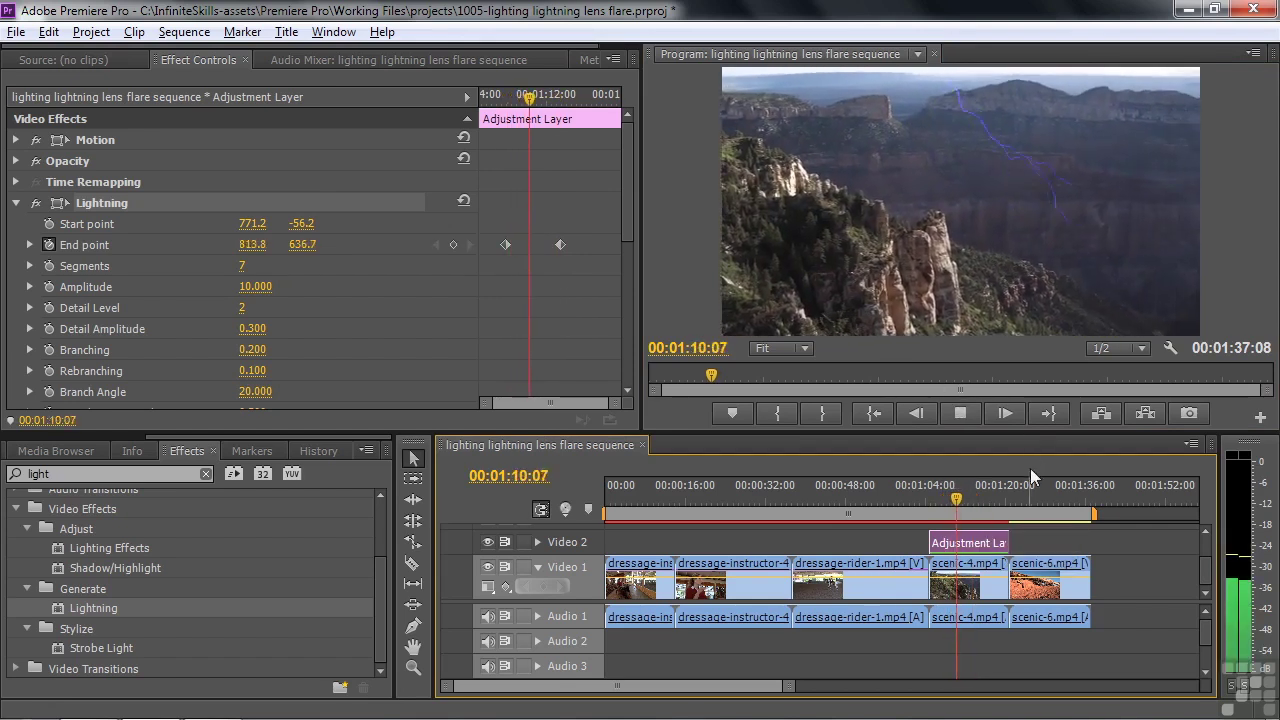
pyautogui.press('space')
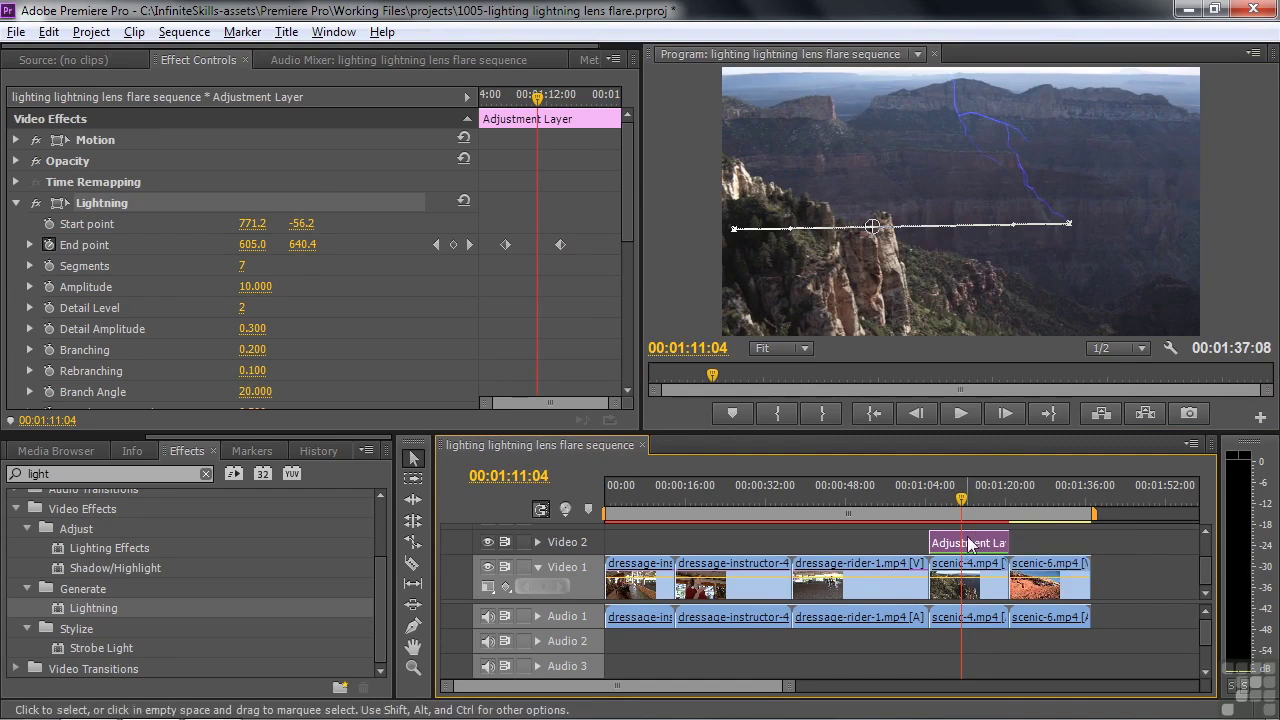
pyautogui.press('Delete')
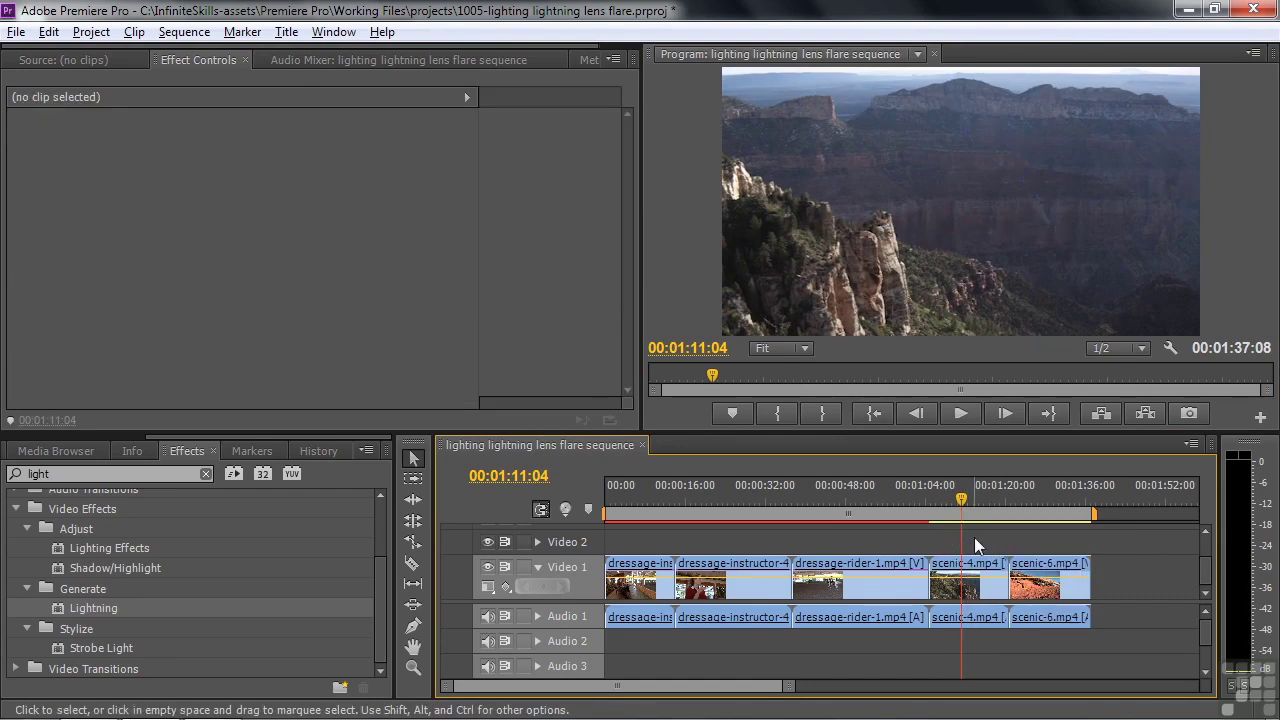
# Apply Lightning directly to scenic-4.mp4 and move its start point toward the frame top.
pyautogui.moveTo(61, 606); pyautogui.dragTo(965, 571)
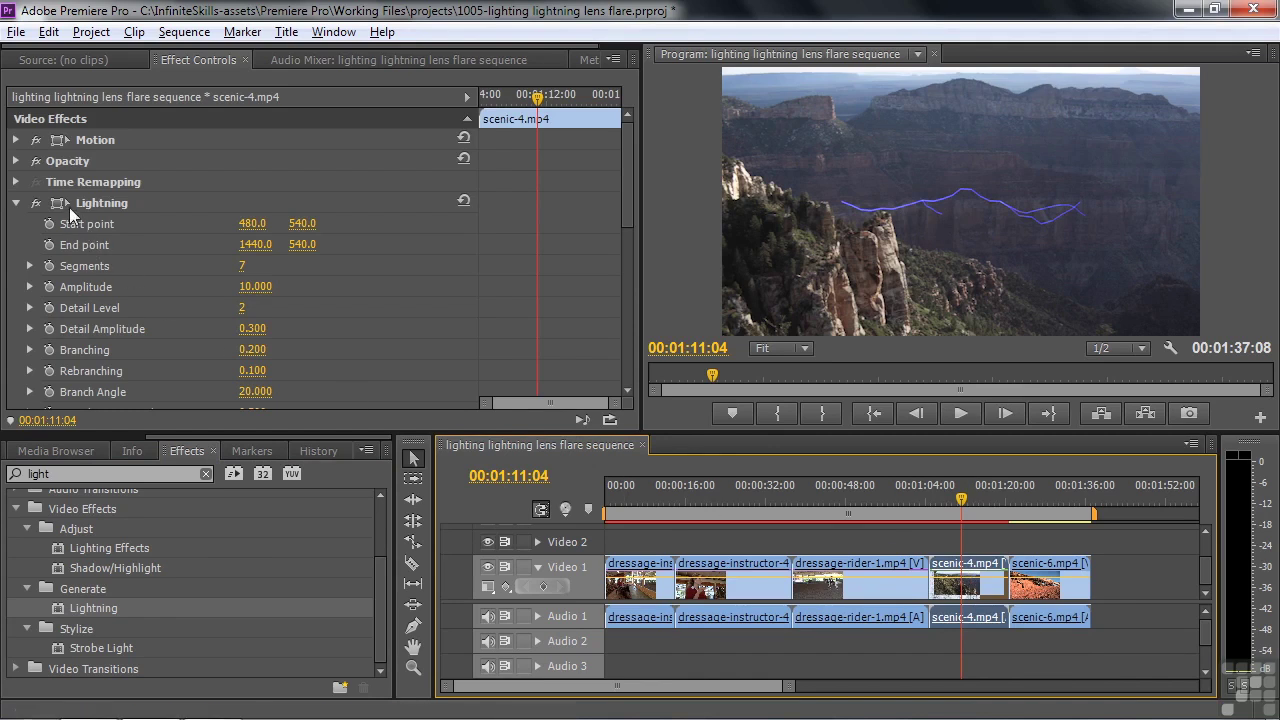
pyautogui.click(72, 202)
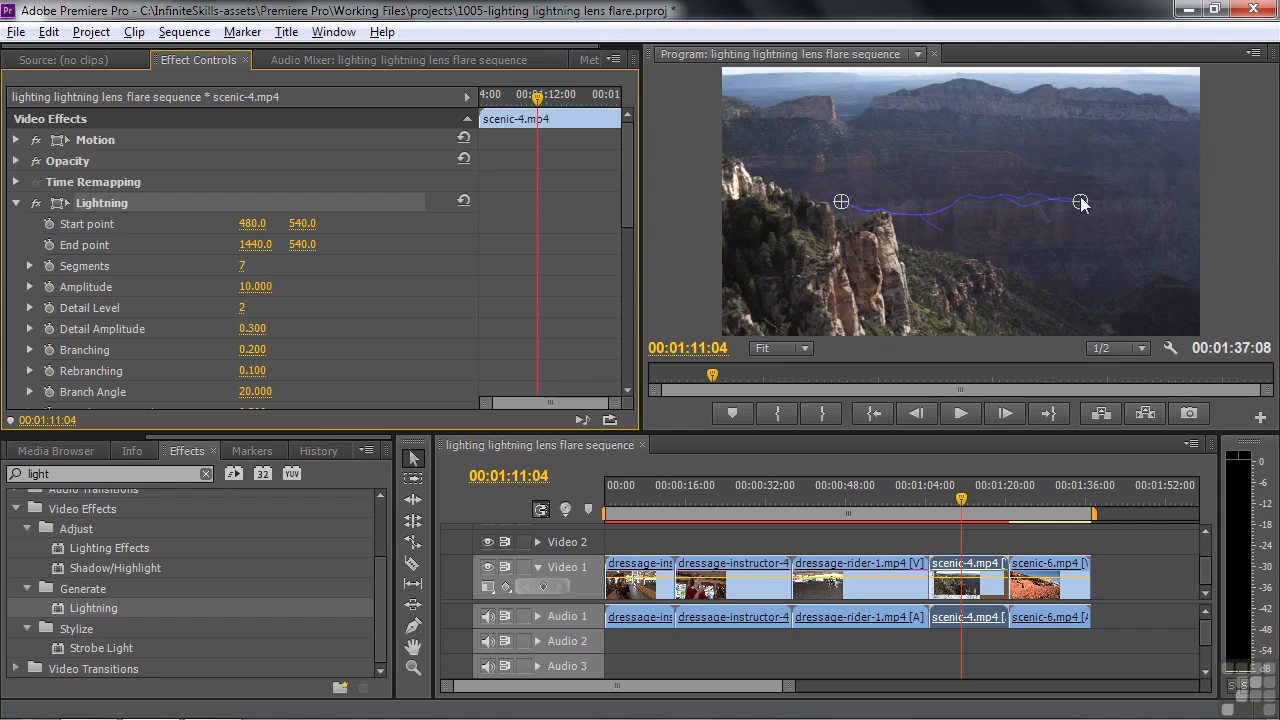
pyautogui.moveTo(840, 200); pyautogui.dragTo(878, 174)
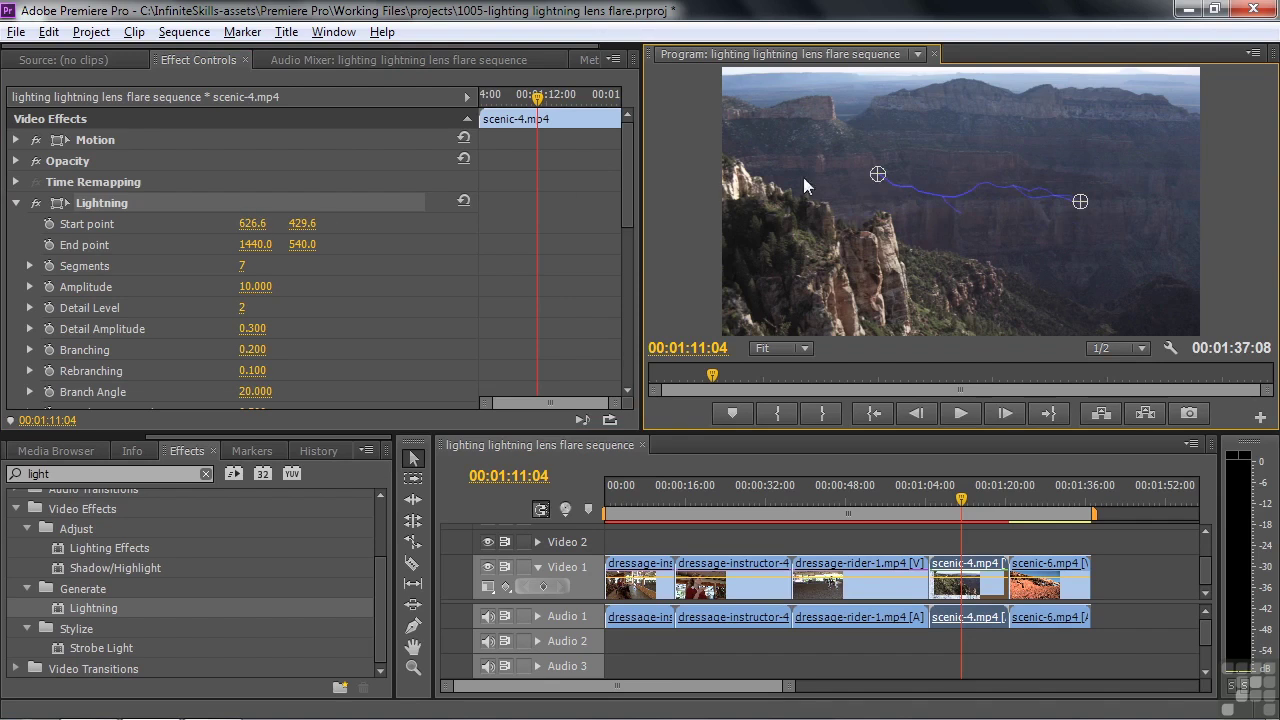
pyautogui.moveTo(878, 177); pyautogui.dragTo(961, 62)
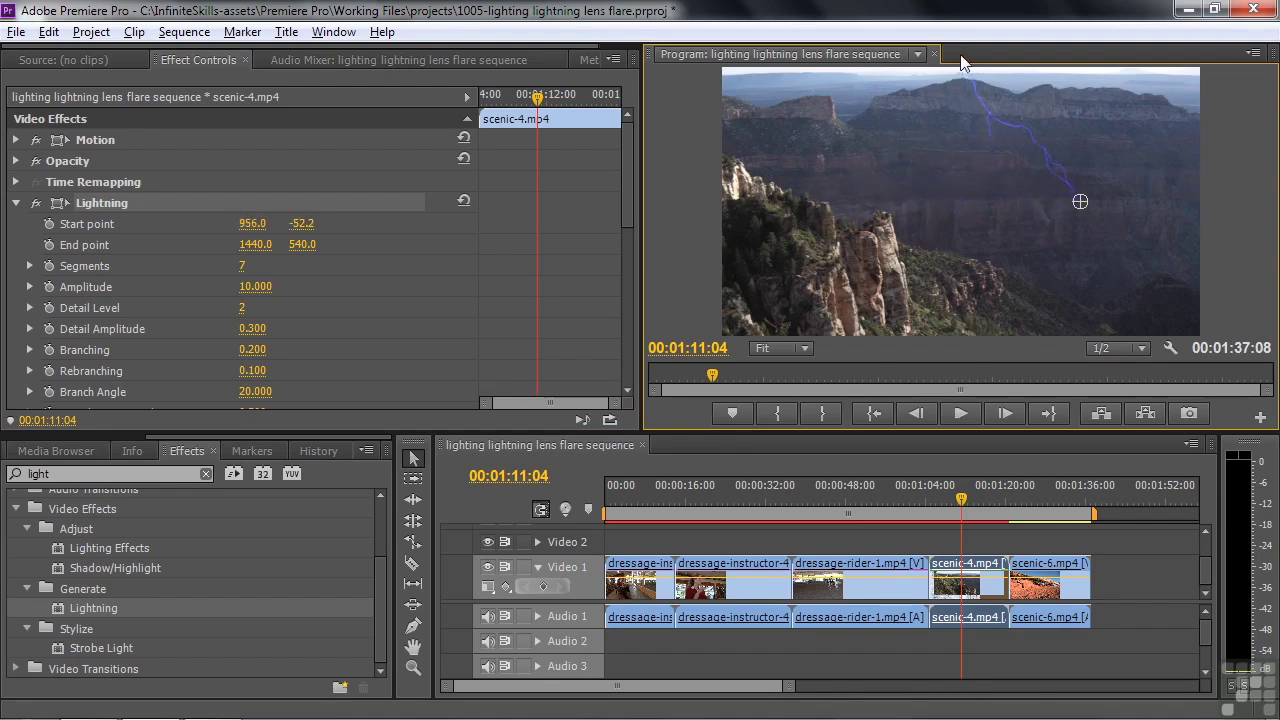
# At 10% preview zoom, place the bolt's start point above the frame at 980.0, -160.0, then return to Fit.
pyautogui.click(804, 347)
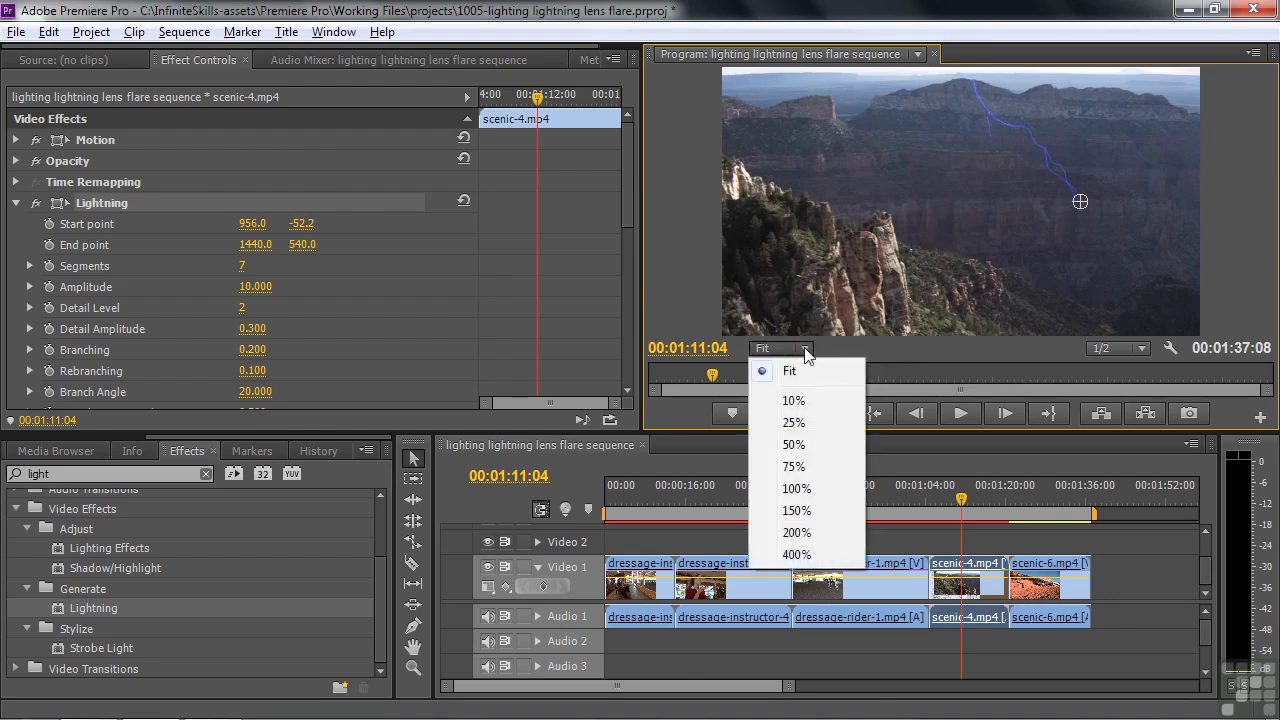
pyautogui.click(798, 400)
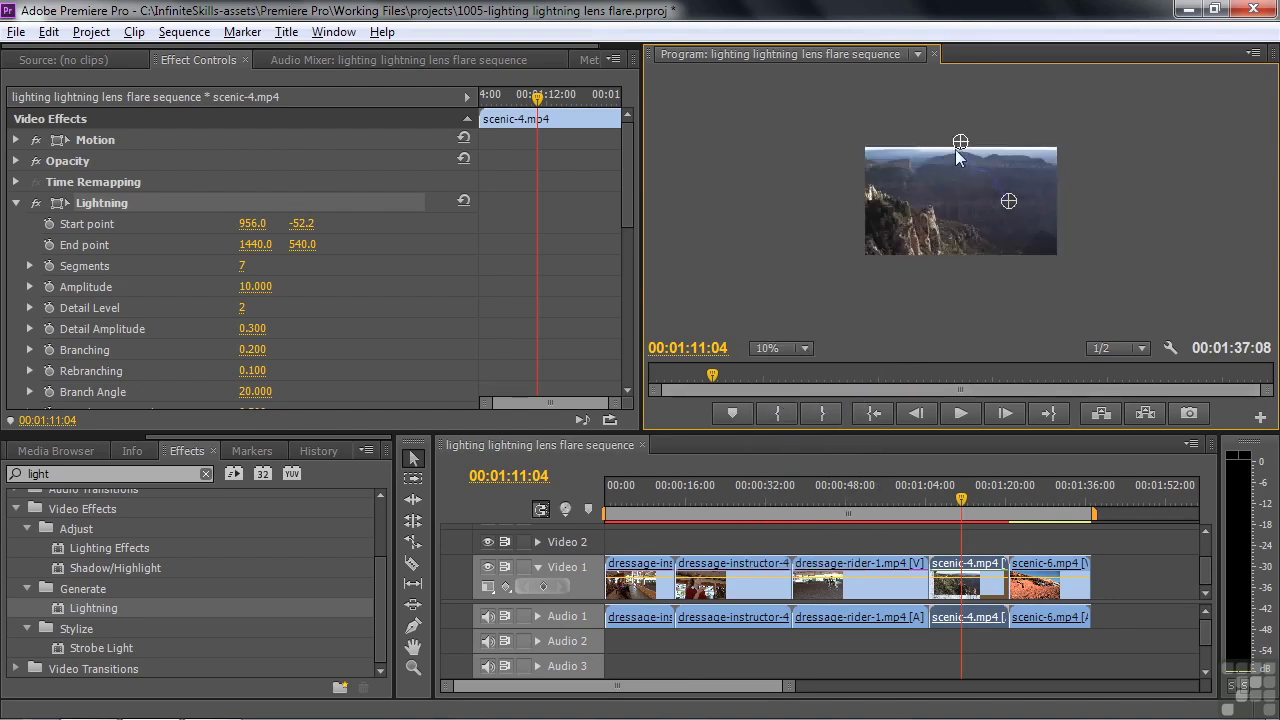
pyautogui.moveTo(959, 140); pyautogui.dragTo(960, 127)
pyautogui.click(804, 348)
pyautogui.click(801, 374)
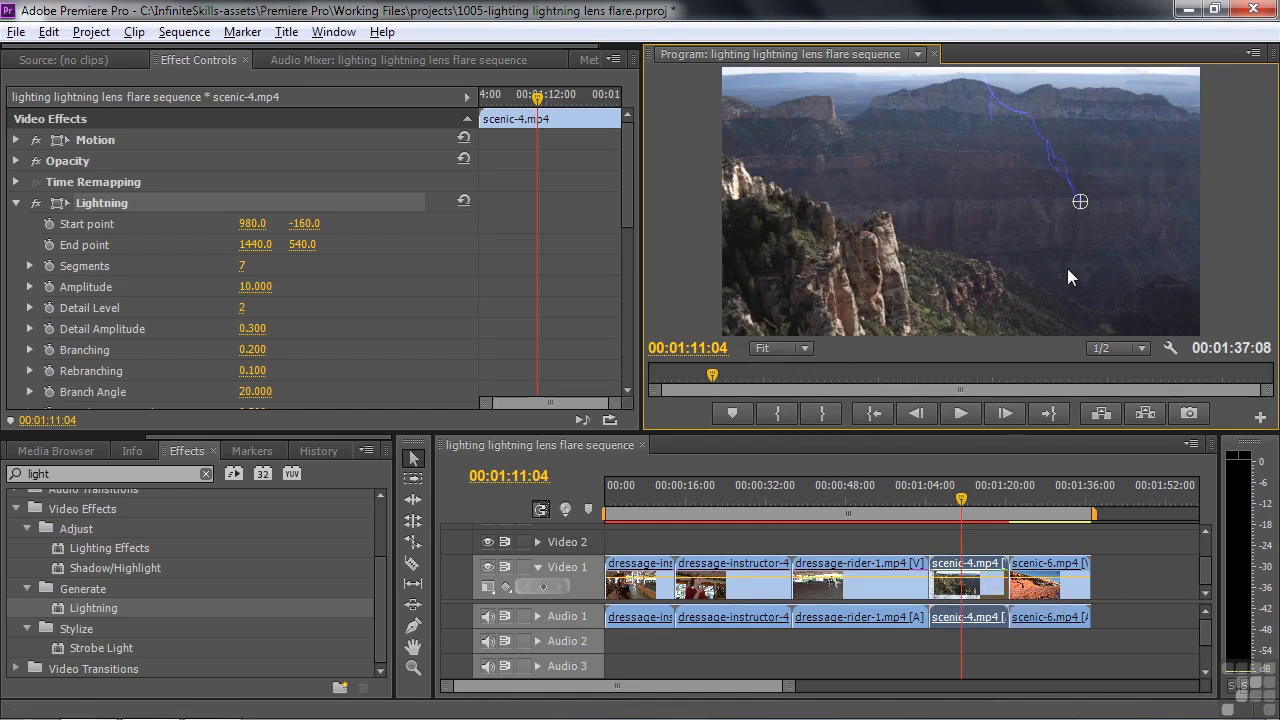
# Keyframe the End point from 1731.2, 662.5 at clip start to the cliff top at 01:11:04, and preview.
pyautogui.moveTo(1081, 203); pyautogui.dragTo(883, 217)
pyautogui.click(50, 245)
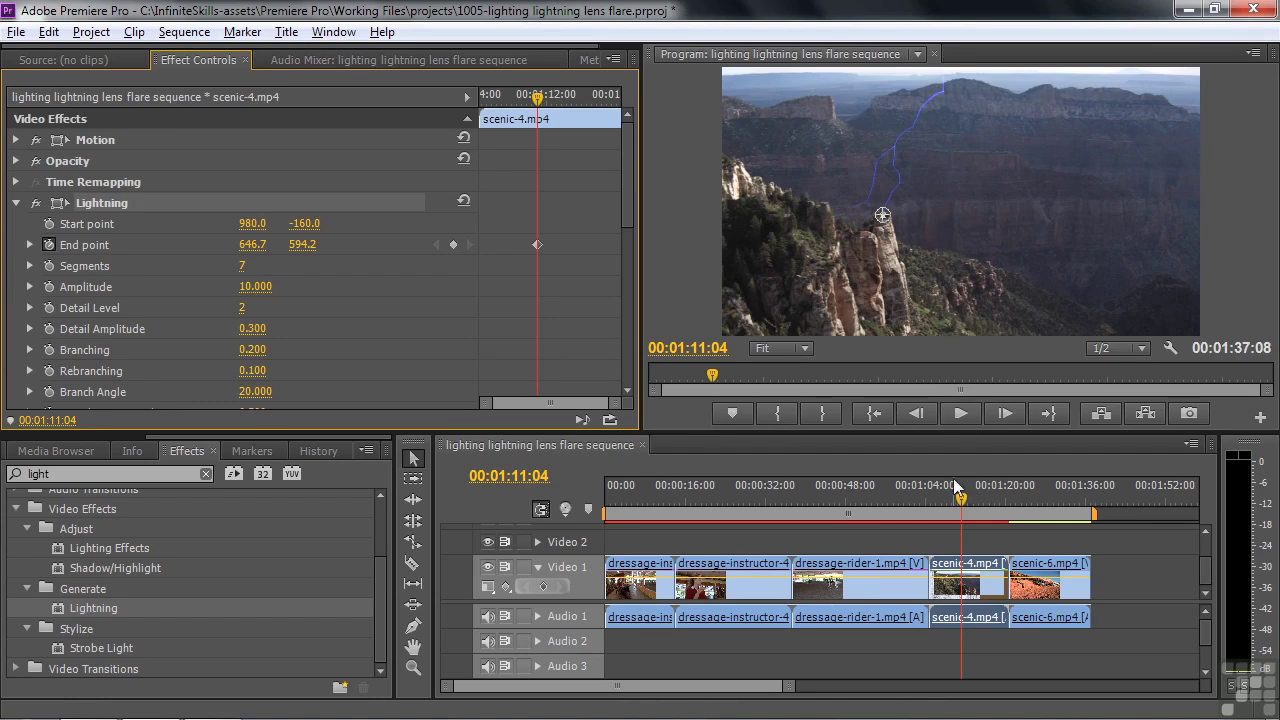
pyautogui.press('Up')
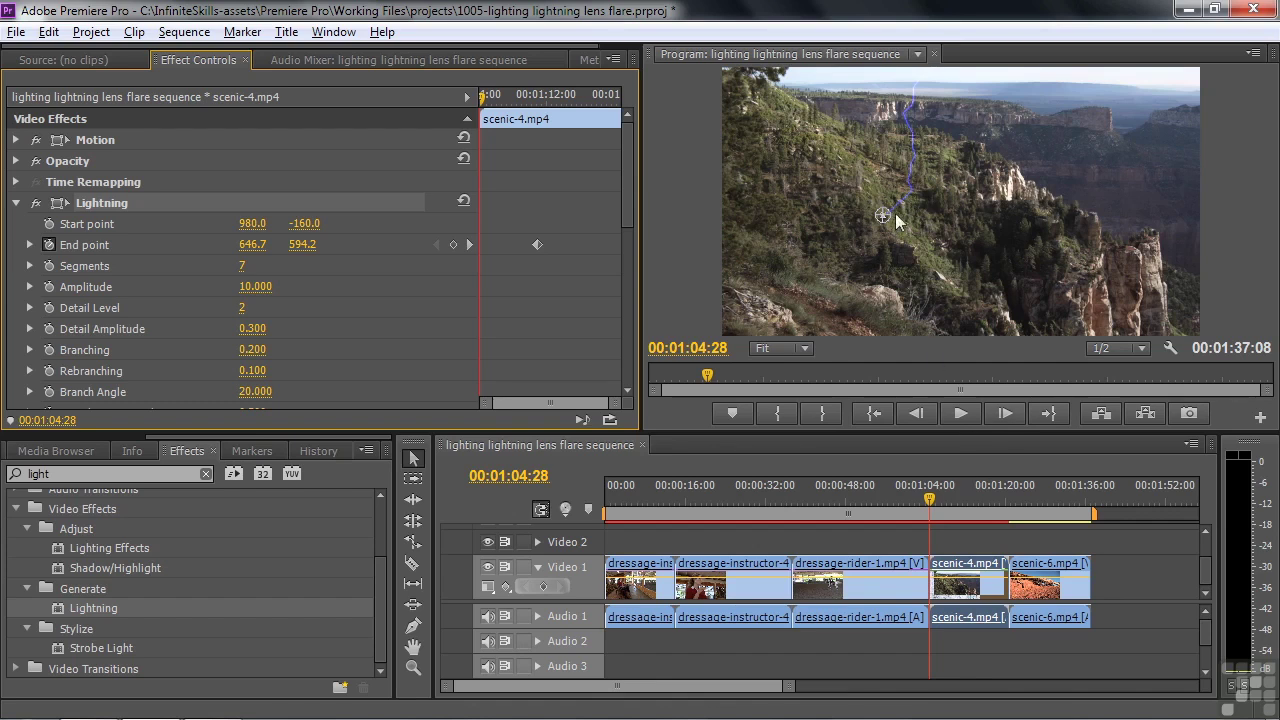
pyautogui.moveTo(885, 216); pyautogui.dragTo(1154, 234)
pyautogui.press('space')
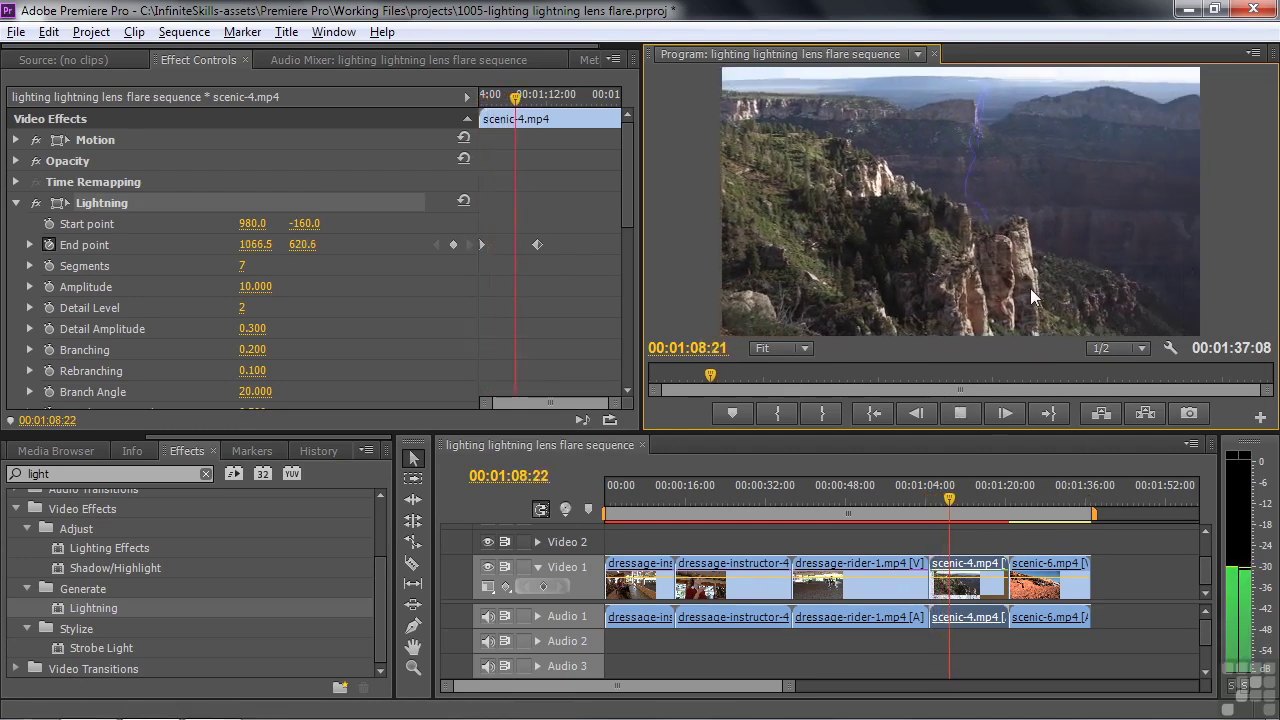
# Add an earlier End point keyframe shifted right along the cliff, and check the motion with J/L/K.
pyautogui.press('space')
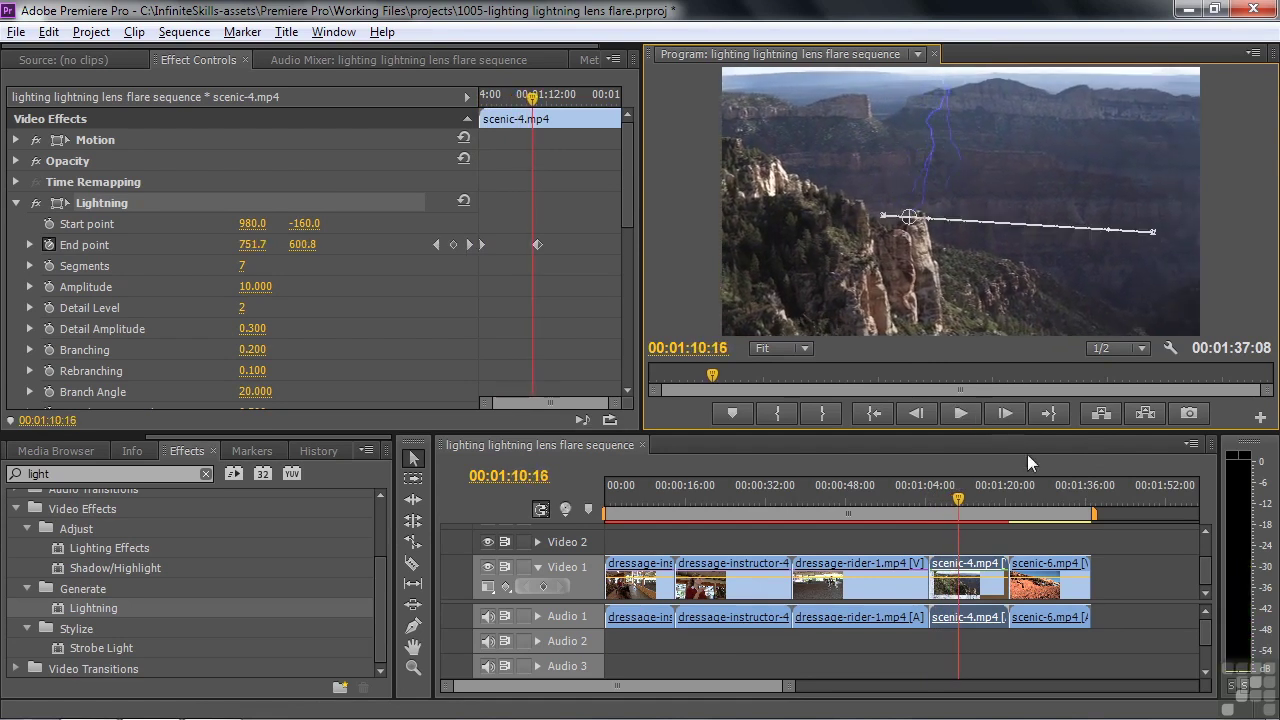
pyautogui.moveTo(963, 500); pyautogui.dragTo(946, 508)
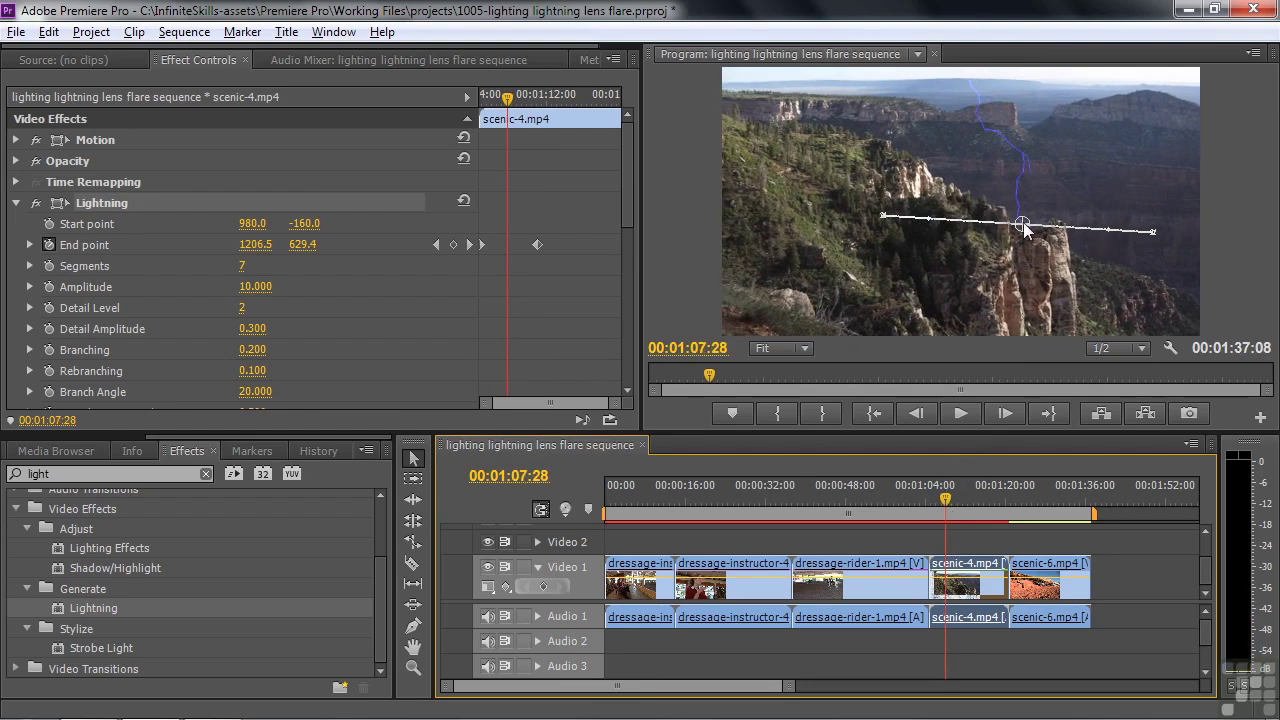
pyautogui.moveTo(1022, 224); pyautogui.dragTo(1061, 225)
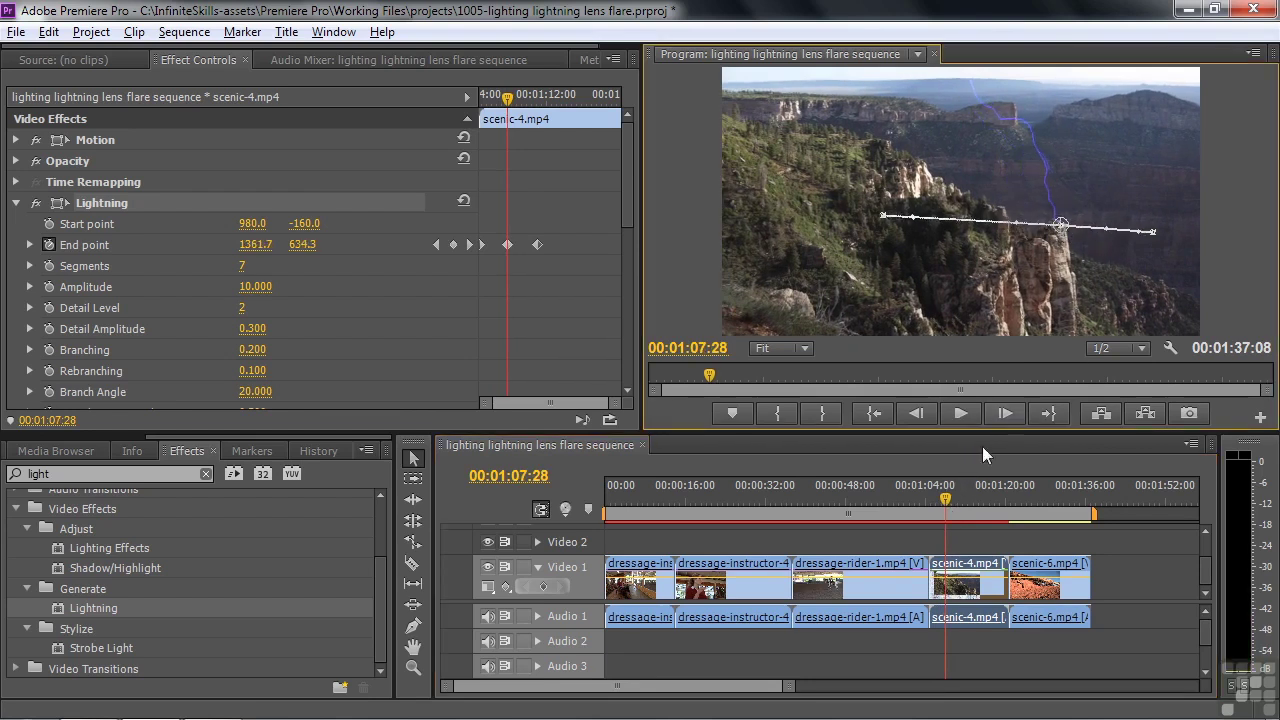
pyautogui.press('j')
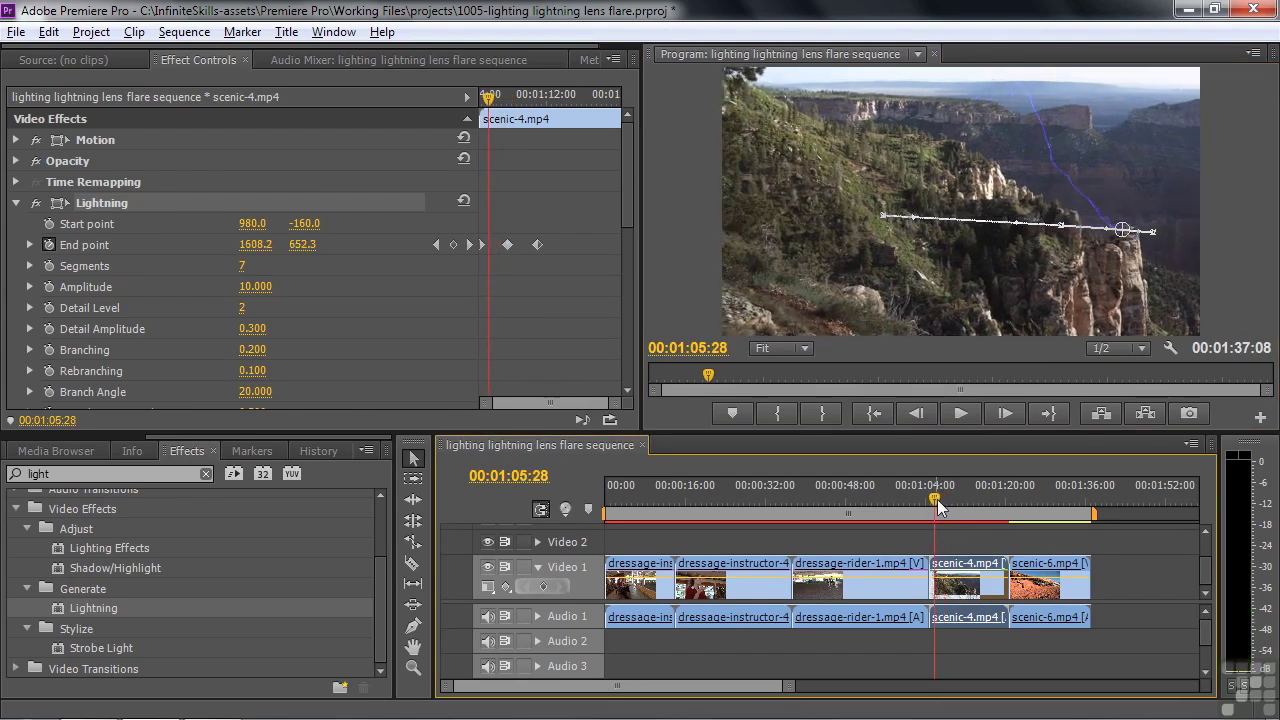
pyautogui.press('l')
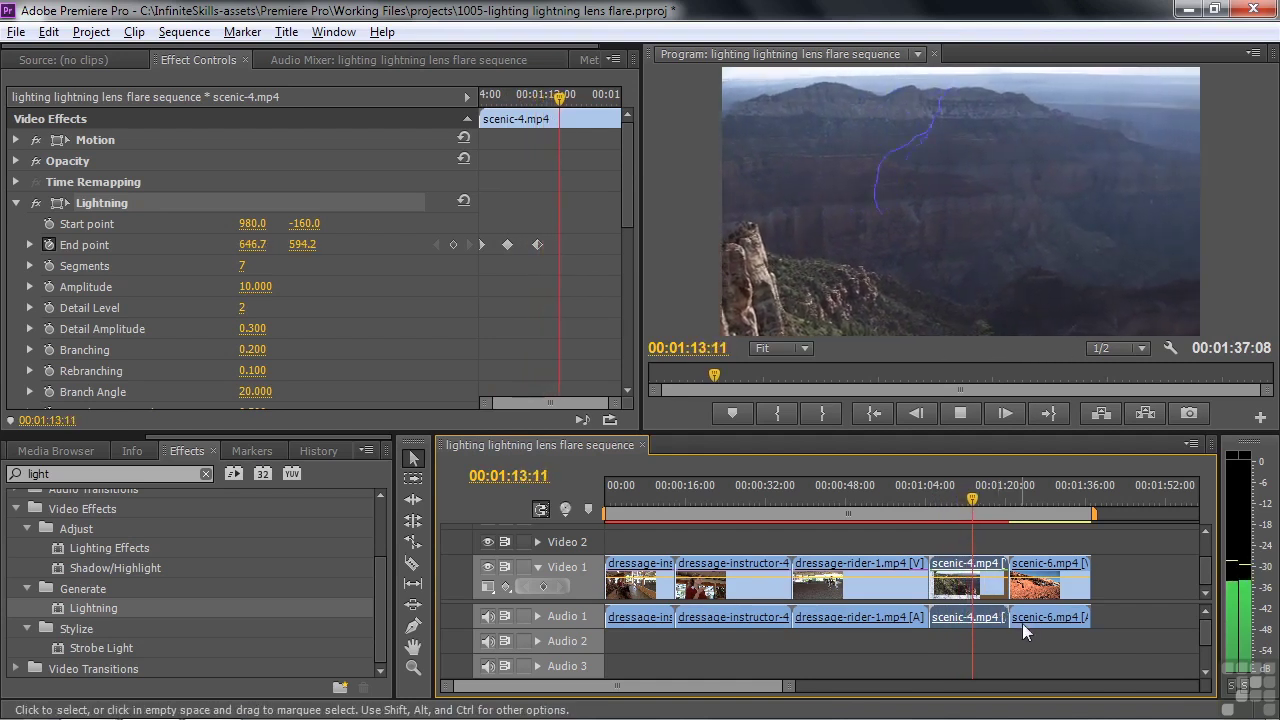
pyautogui.press('k')
# Add End point keyframes moving left and off the lower left by 01:17:10, then preview.
pyautogui.moveTo(974, 490); pyautogui.dragTo(972, 497)
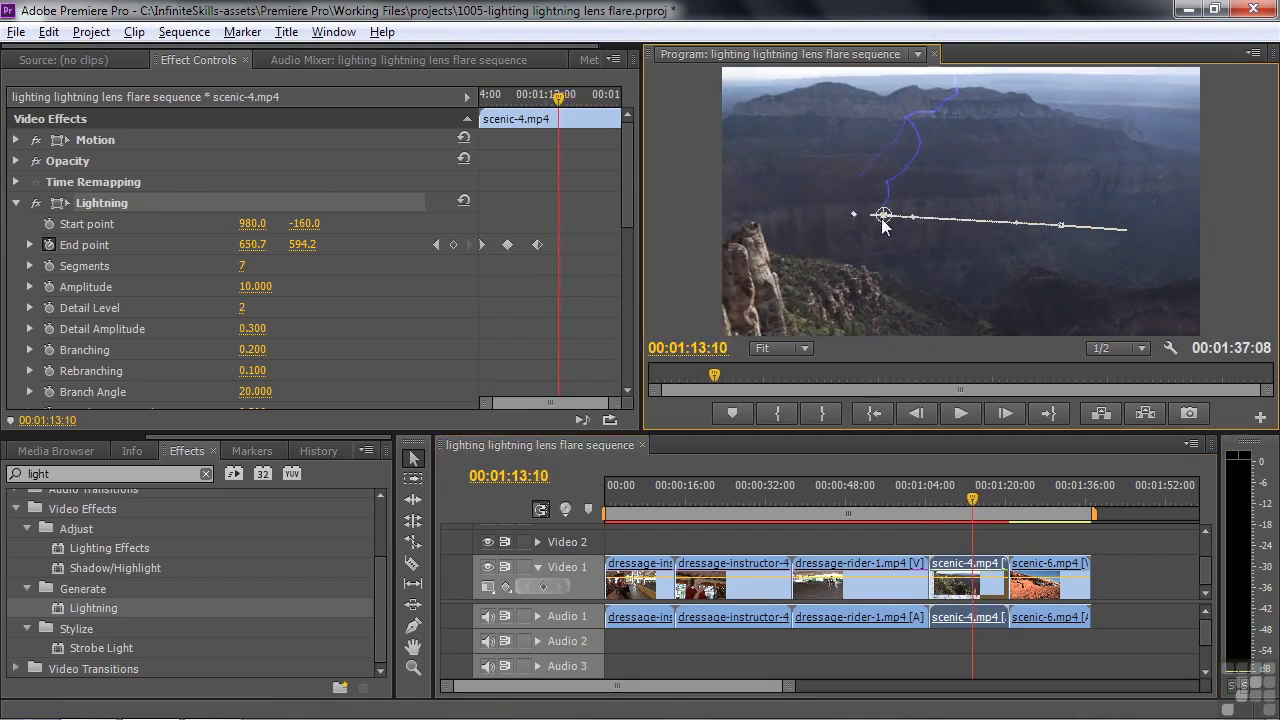
pyautogui.moveTo(883, 219); pyautogui.dragTo(751, 230)
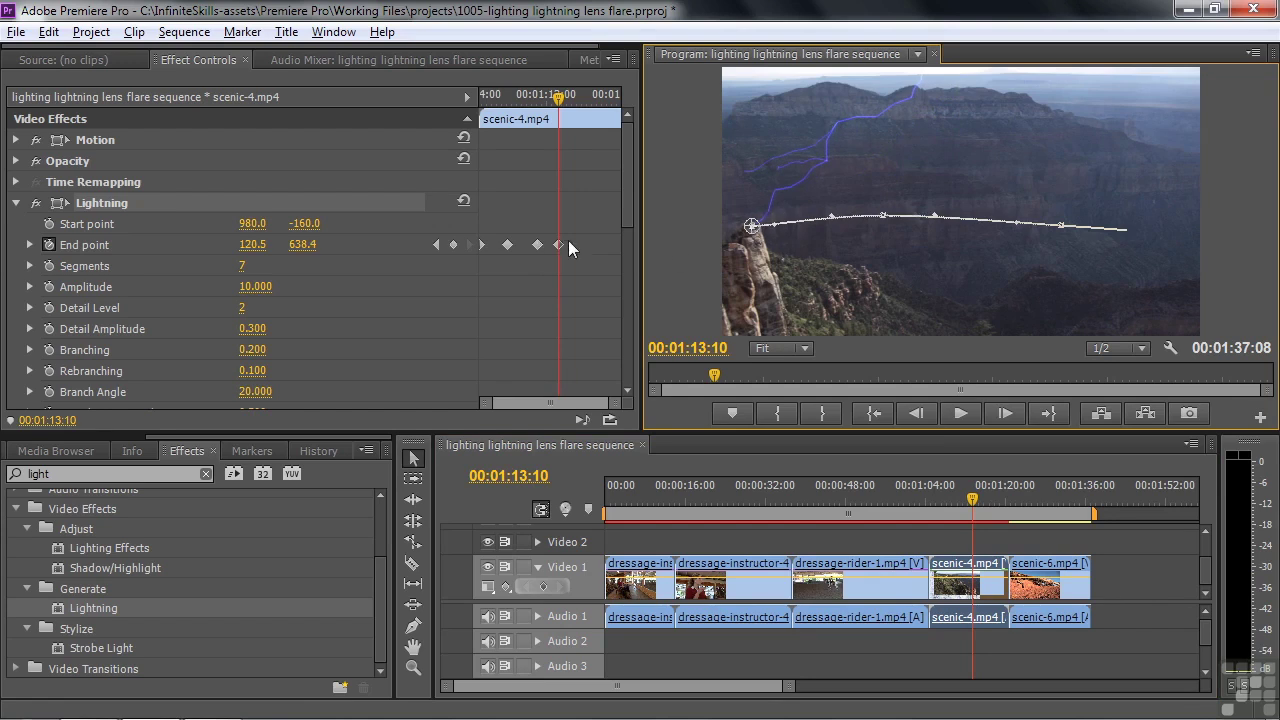
pyautogui.moveTo(974, 496); pyautogui.dragTo(992, 496)
pyautogui.moveTo(751, 225); pyautogui.dragTo(647, 283)
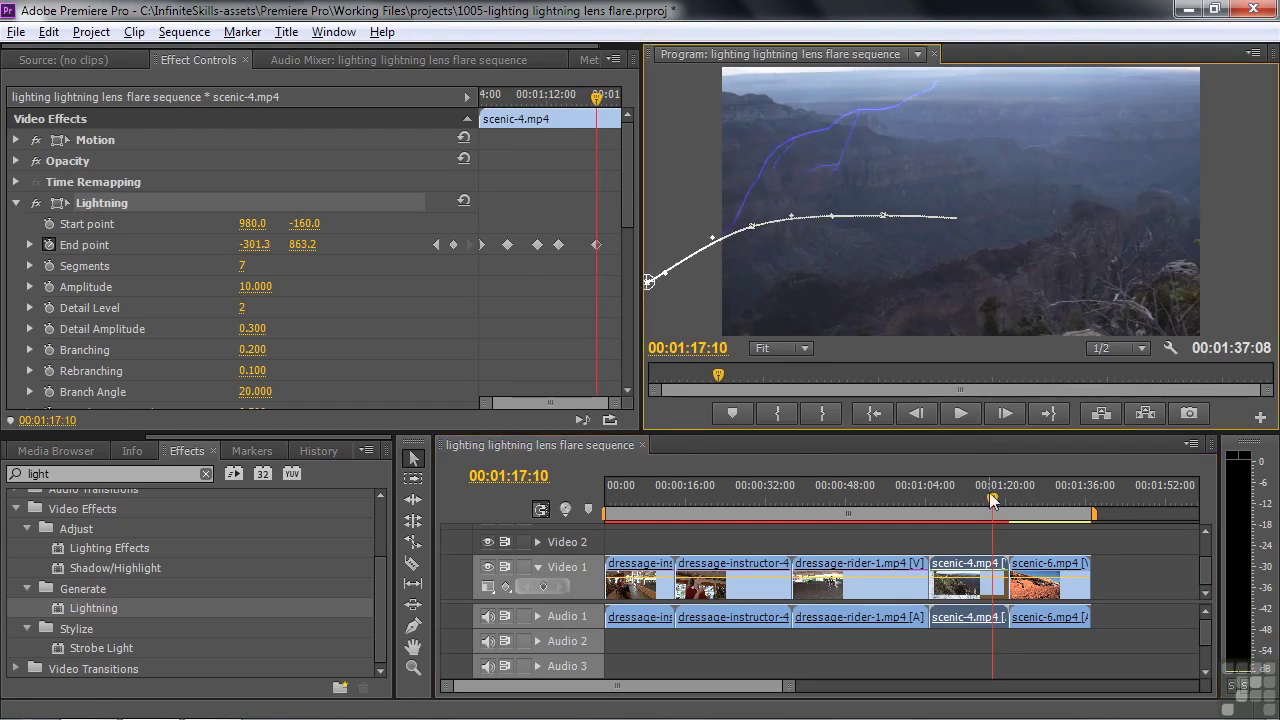
pyautogui.moveTo(991, 498); pyautogui.dragTo(931, 501)
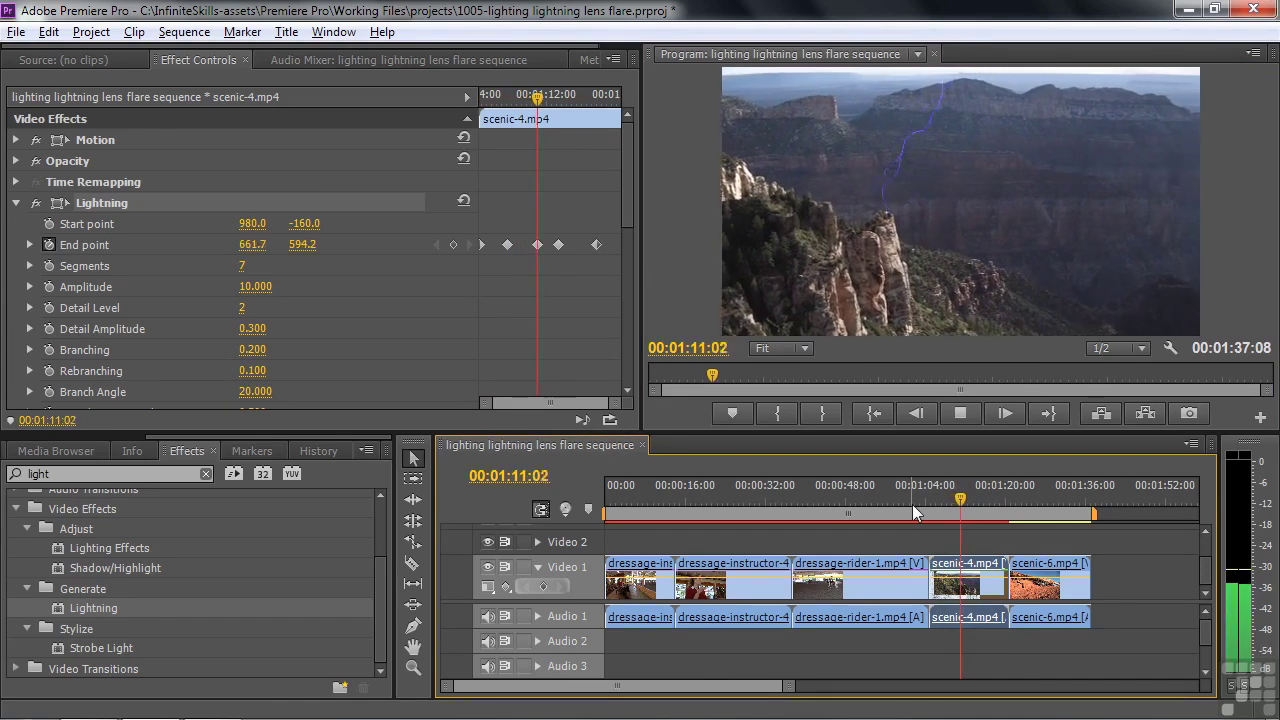
pyautogui.press('space')
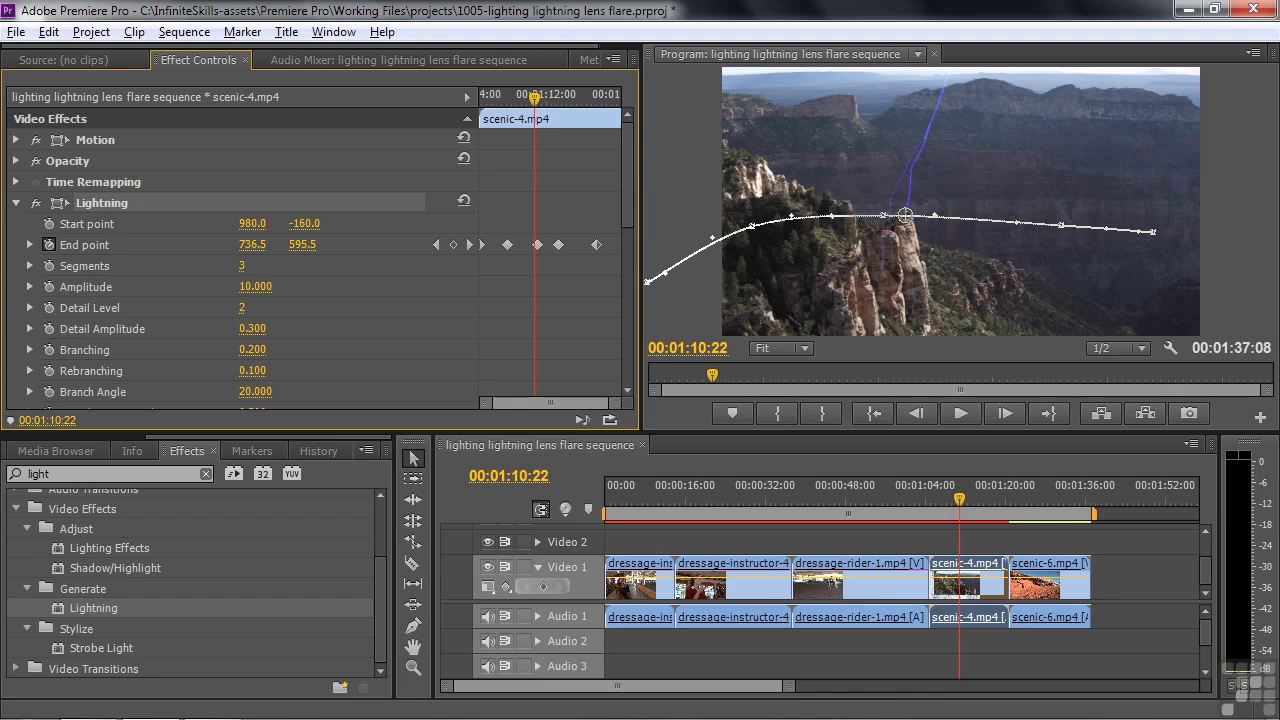
# Set Lightning to Segments 6, Amplitude 7, Detail Level 8, Detail Amplitude 1, Branching 0.7, Branch Width 0.7.
pyautogui.moveTo(241, 265); pyautogui.dragTo(265, 286)
pyautogui.moveTo(266, 287); pyautogui.dragTo(264, 292)
pyautogui.moveTo(250, 311); pyautogui.dragTo(262, 311)
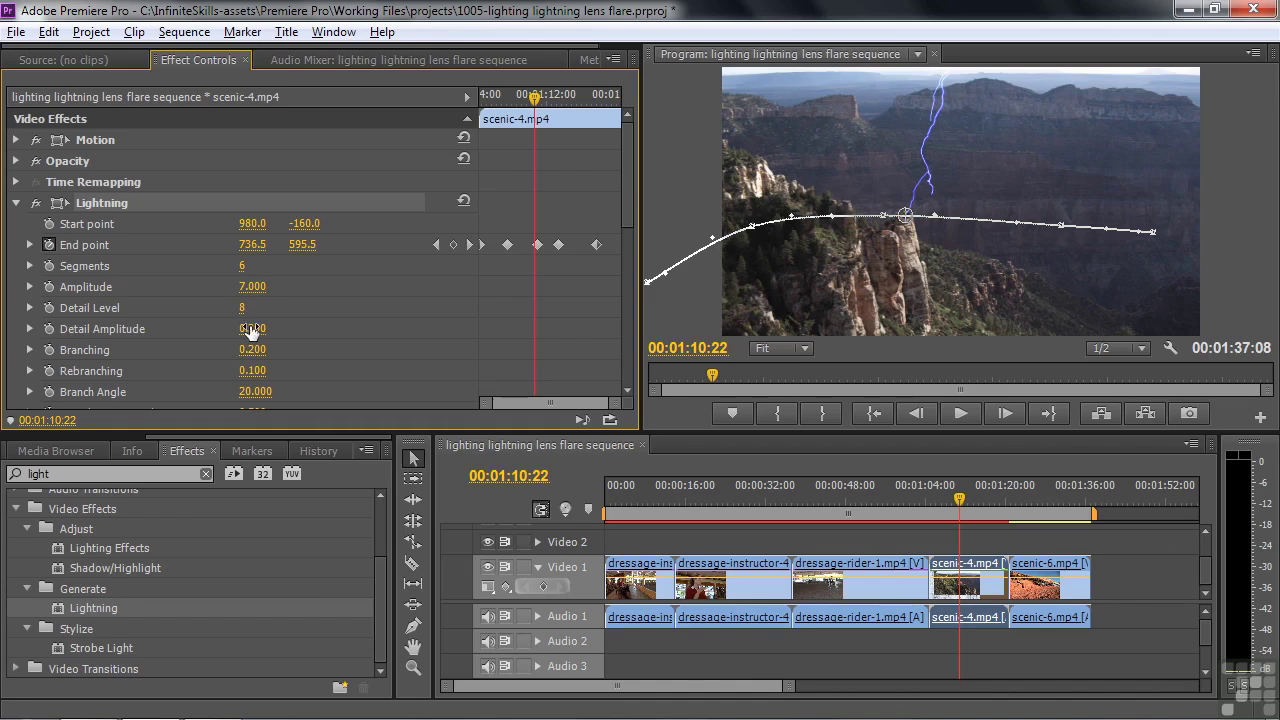
pyautogui.moveTo(252, 328); pyautogui.dragTo(342, 328)
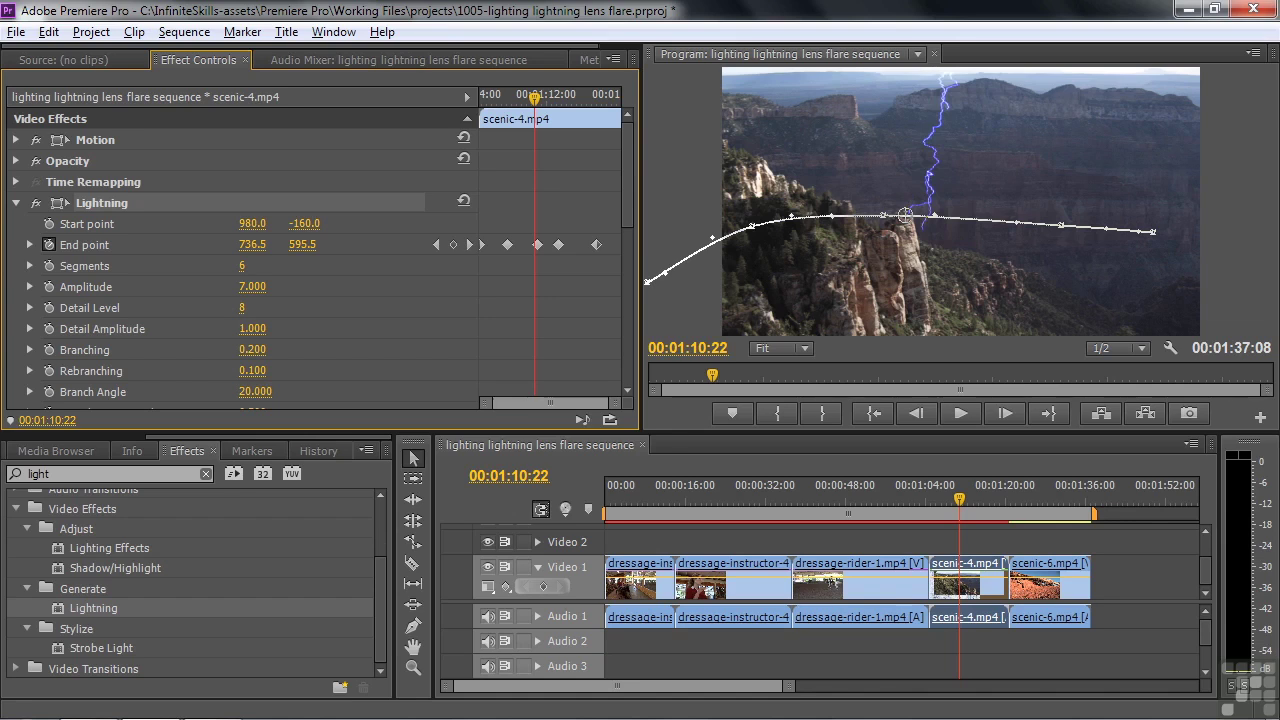
pyautogui.moveTo(252, 349); pyautogui.dragTo(222, 349)
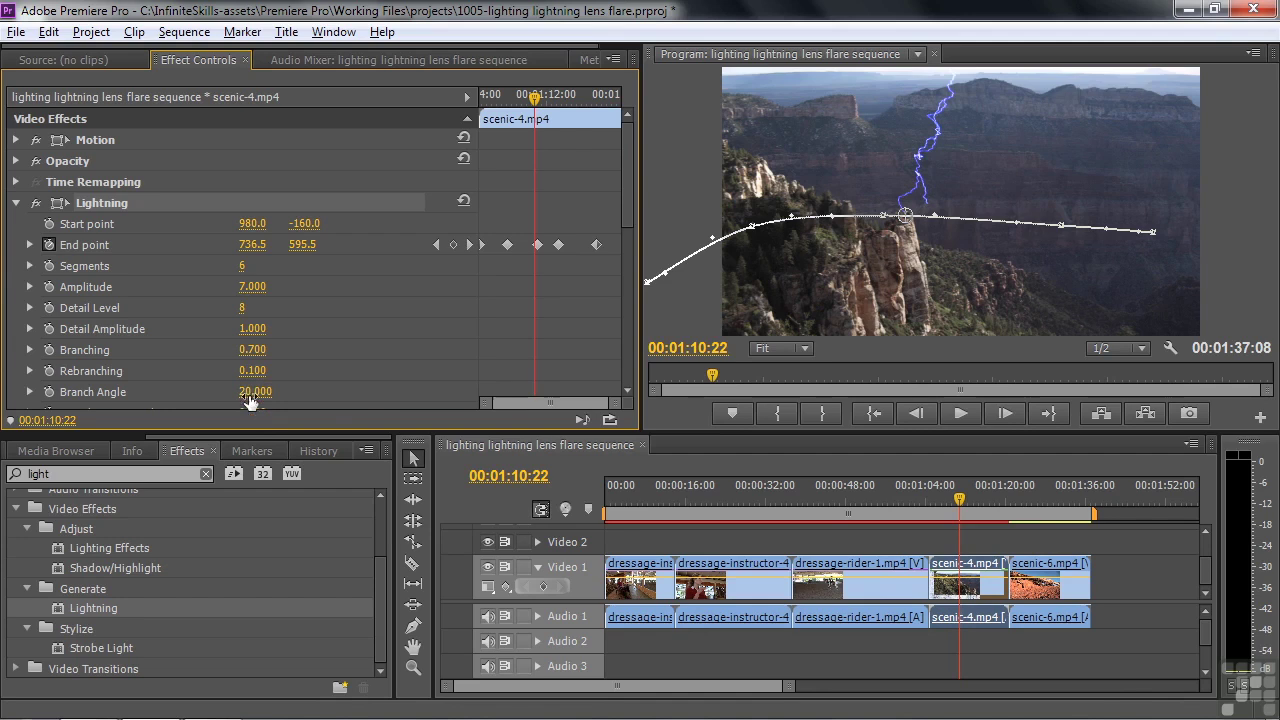
pyautogui.moveTo(253, 380); pyautogui.dragTo(253, 380)
pyautogui.moveTo(624, 211); pyautogui.dragTo(630, 285)
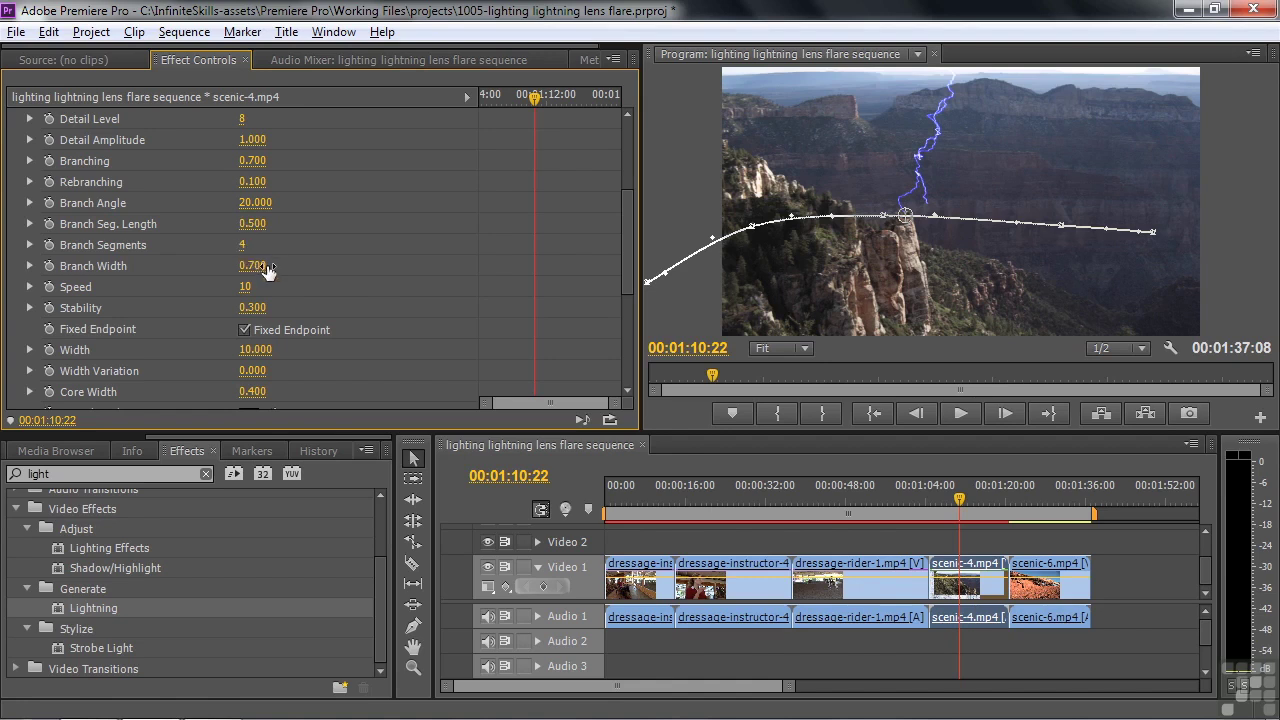
# Set the Lightning Speed to 4 and raise Stability to 2.1.
pyautogui.click(245, 286)
pyautogui.write('15')
pyautogui.press('Return')
pyautogui.write('4')
pyautogui.press('Return')
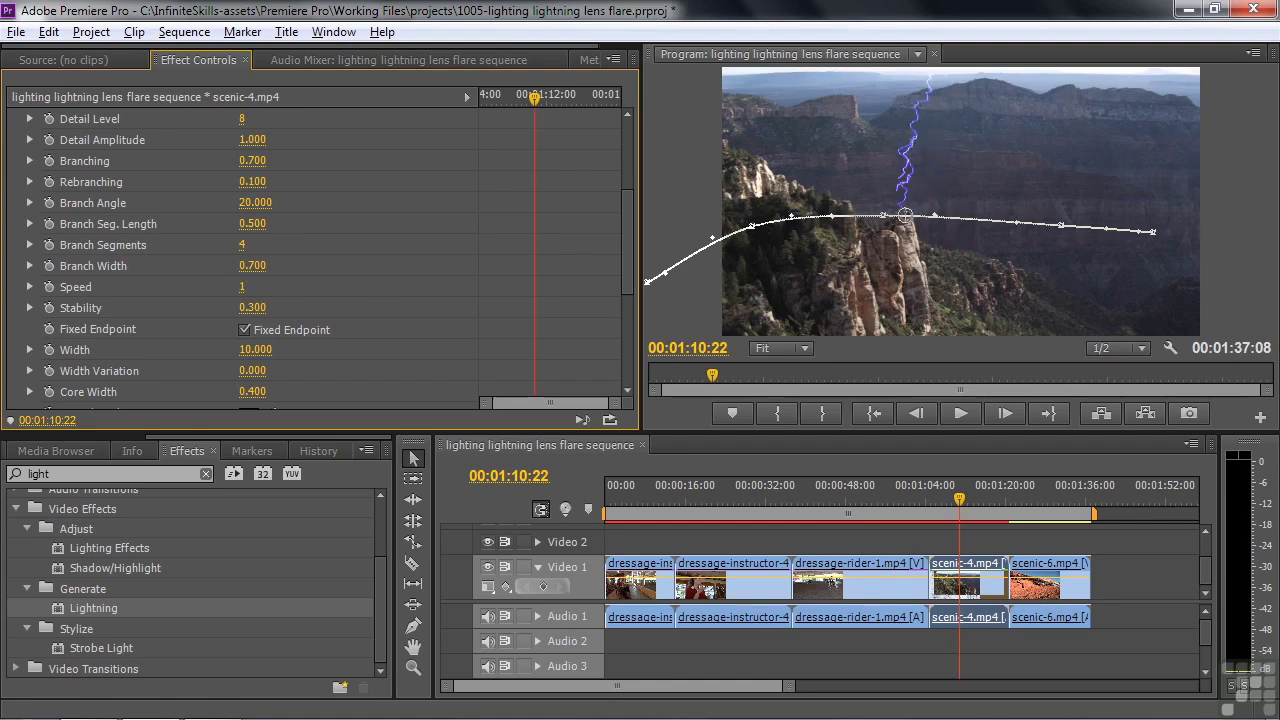
pyautogui.click(258, 308)
pyautogui.write('1.6')
pyautogui.press('Return')
pyautogui.moveTo(252, 308); pyautogui.dragTo(262, 309)
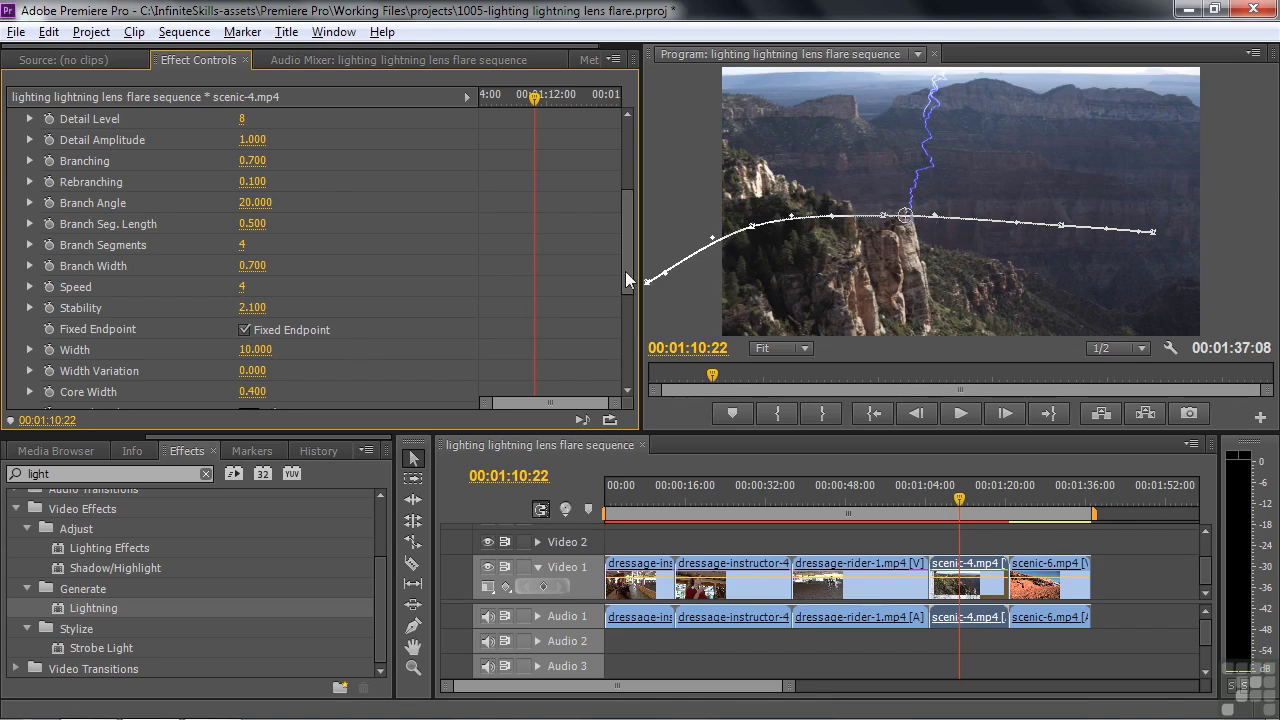
# Thicken the bolt with Width 37 and Core Width 0.3, then hide the path overlay.
pyautogui.scroll(-4, 625, 271)
pyautogui.moveTo(243, 267)
pyautogui.mouseDown()
pyautogui.moveTo(273, 267)
pyautogui.moveTo(245, 267)
pyautogui.mouseUp()
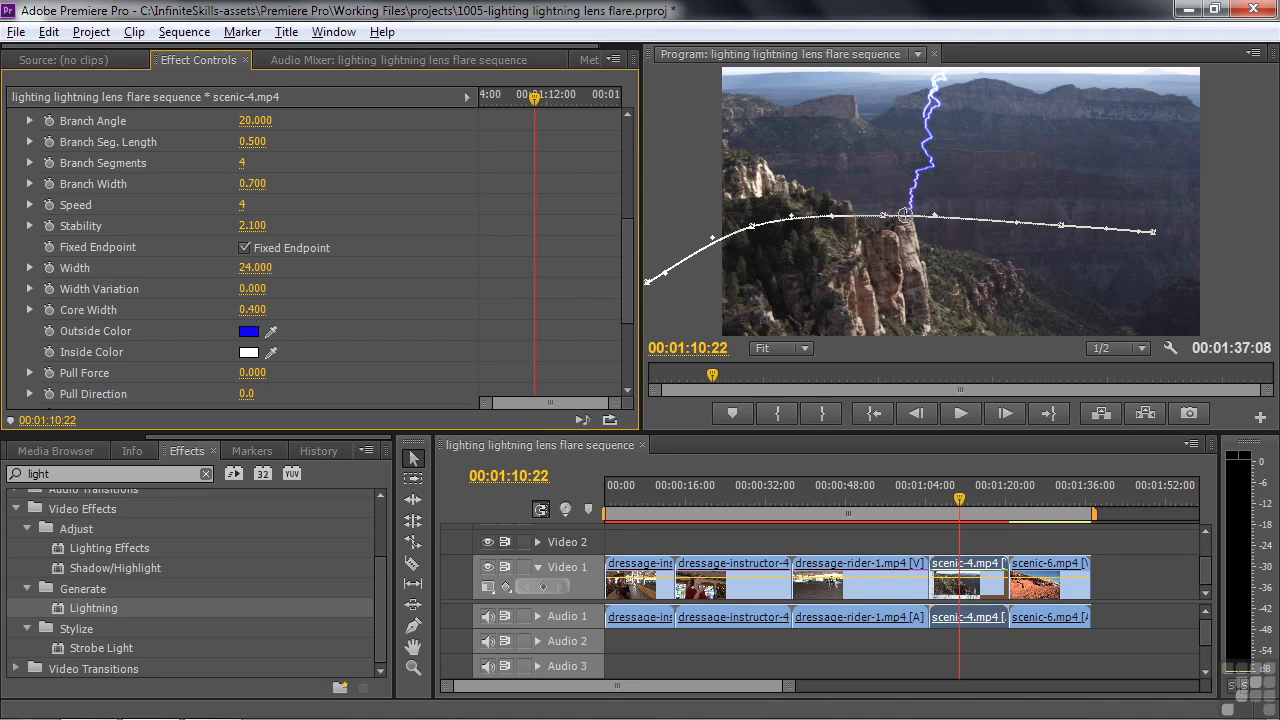
pyautogui.moveTo(252, 309); pyautogui.dragTo(264, 309)
pyautogui.moveTo(250, 267); pyautogui.dragTo(263, 270)
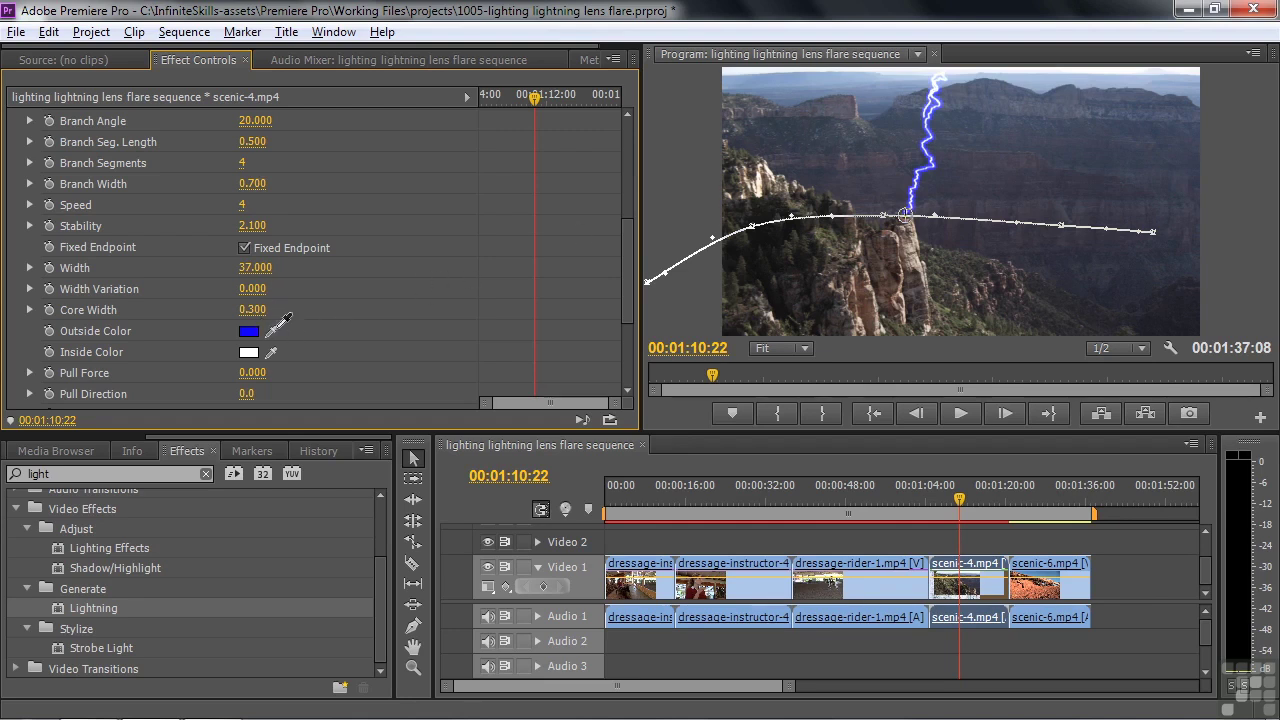
pyautogui.click(246, 335)
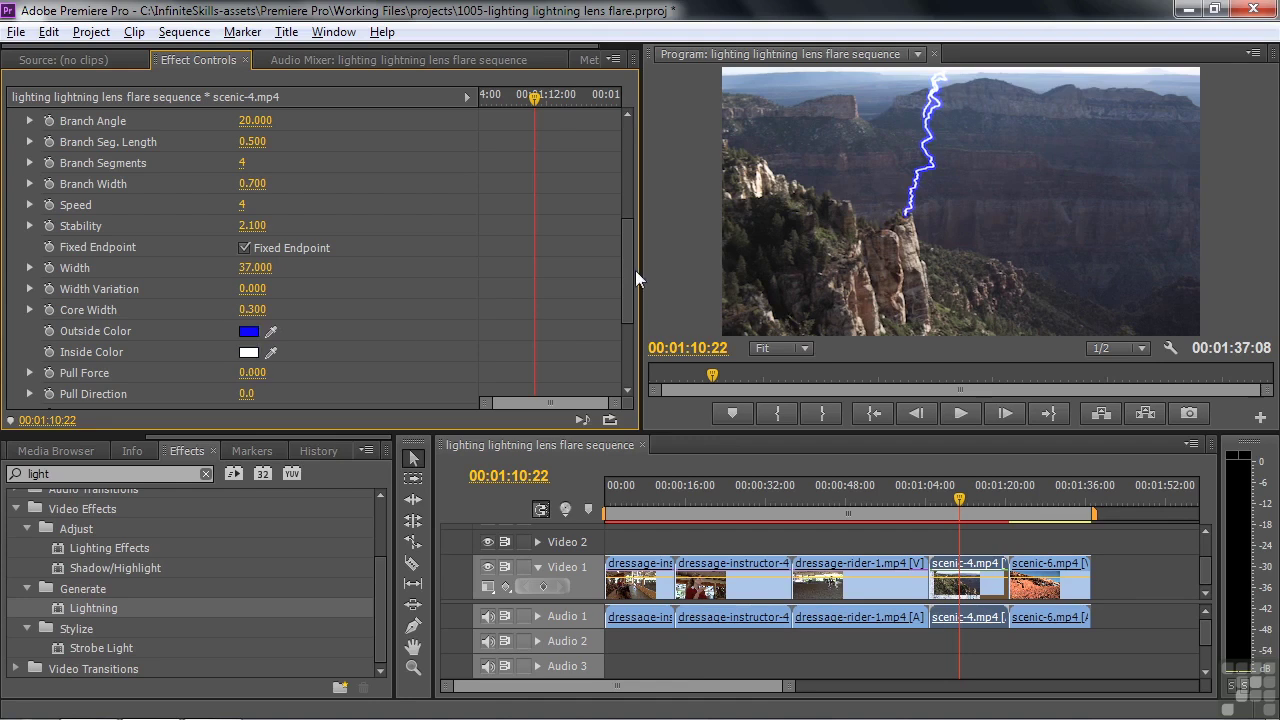
pyautogui.moveTo(631, 261); pyautogui.dragTo(625, 308)
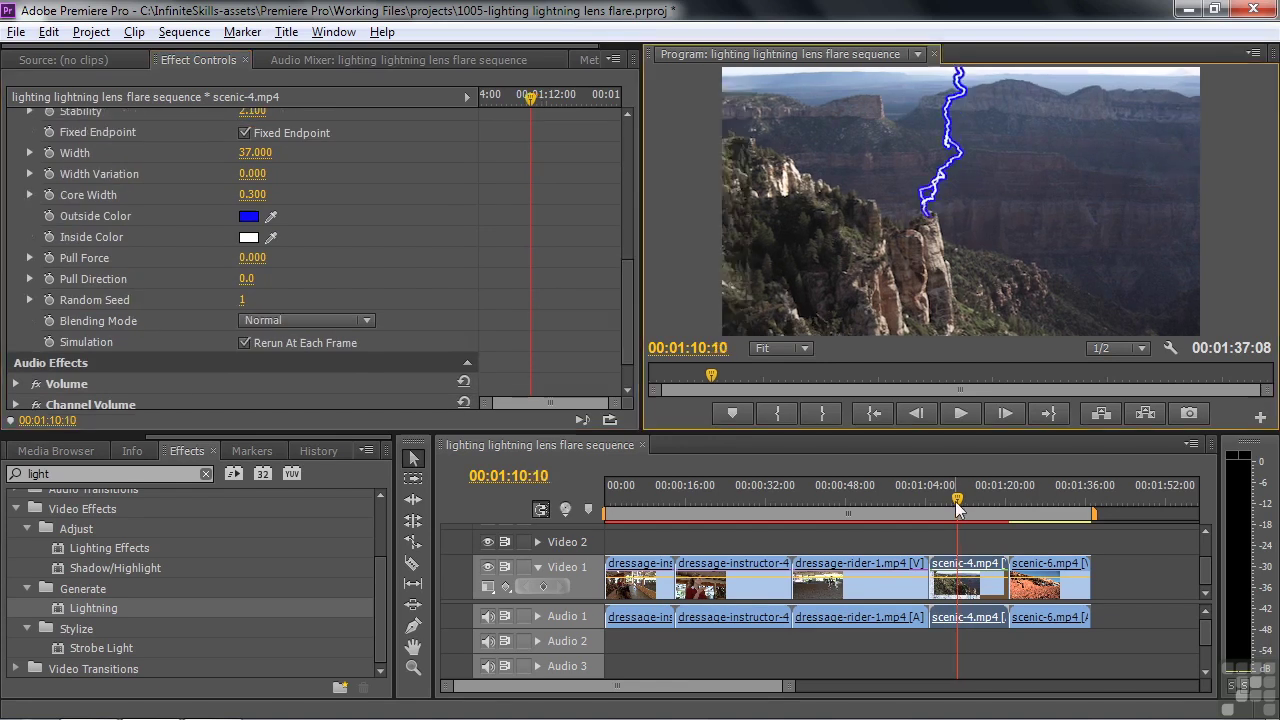
# Play back the scenic-4 lightning from an earlier frame, then move the playhead to scenic-6.
pyautogui.moveTo(960, 503); pyautogui.dragTo(935, 507)
pyautogui.press('space')
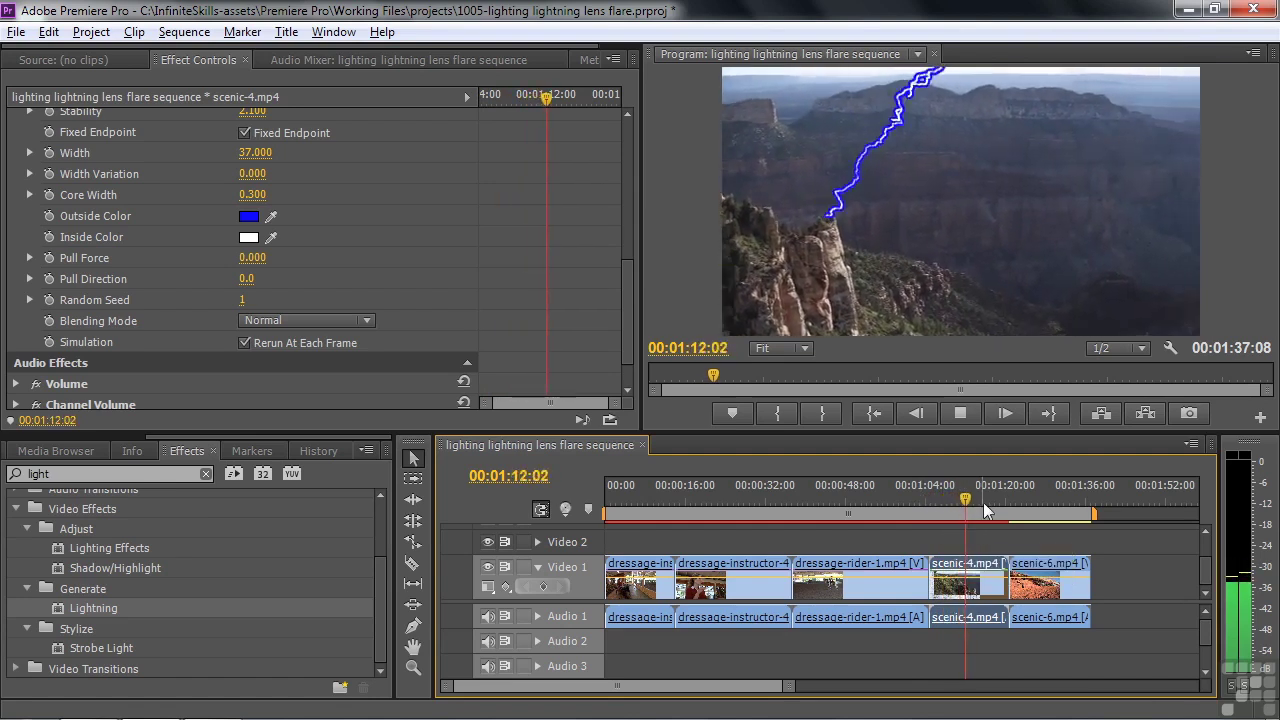
pyautogui.press('space')
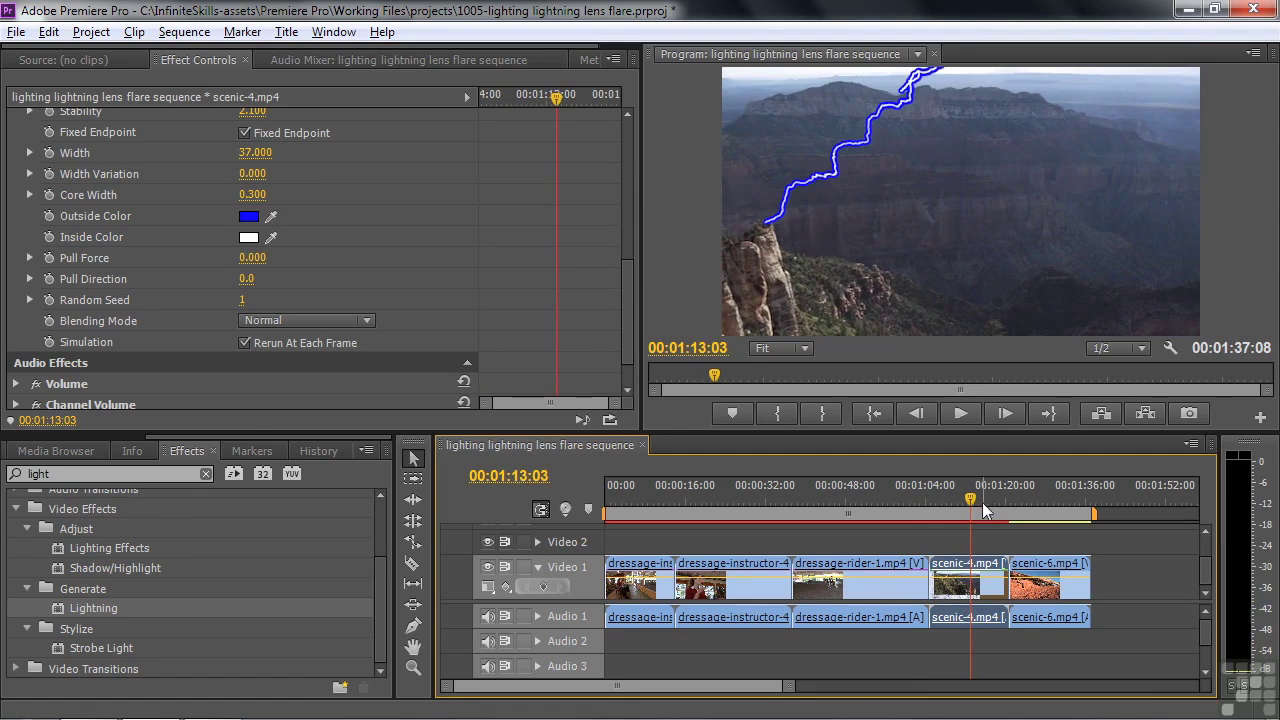
pyautogui.moveTo(971, 503); pyautogui.dragTo(1016, 529)
pyautogui.click(205, 473)
# Search the effects for 'lens' and apply Lens Flare to the scenic-6 clip.
pyautogui.write('lens')
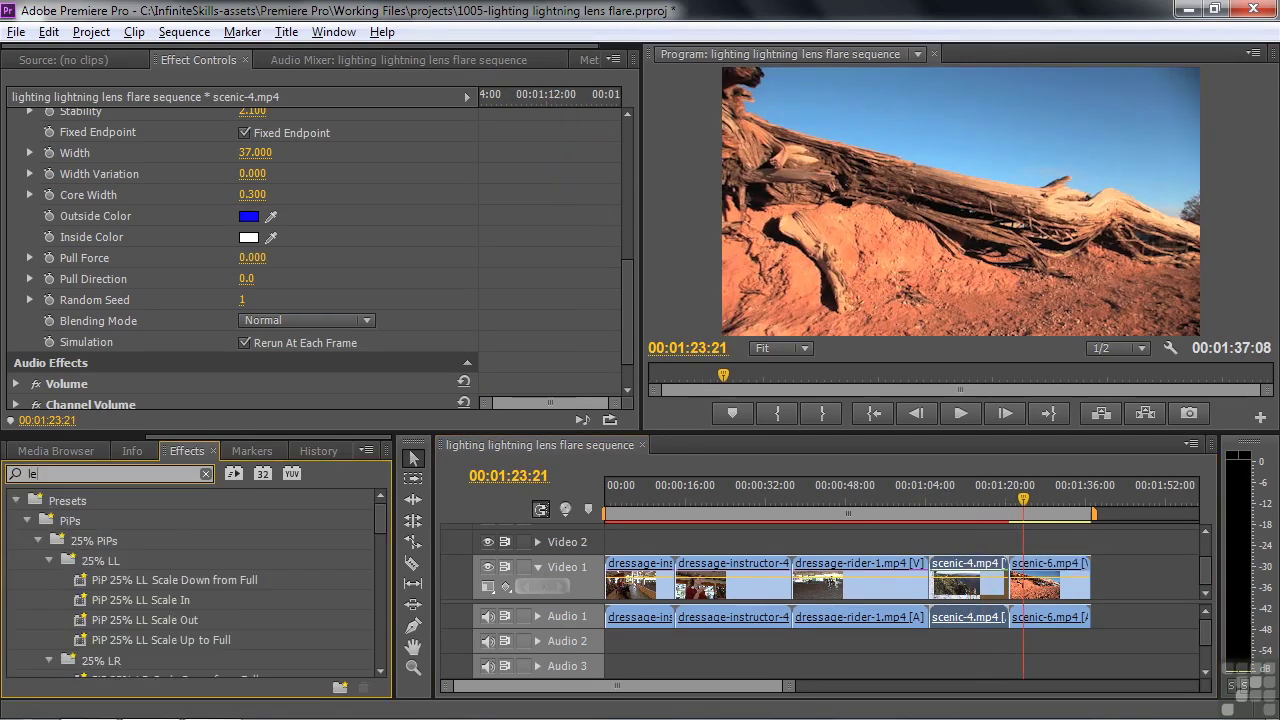
pyautogui.click(1043, 572)
pyautogui.doubleClick(60, 640)
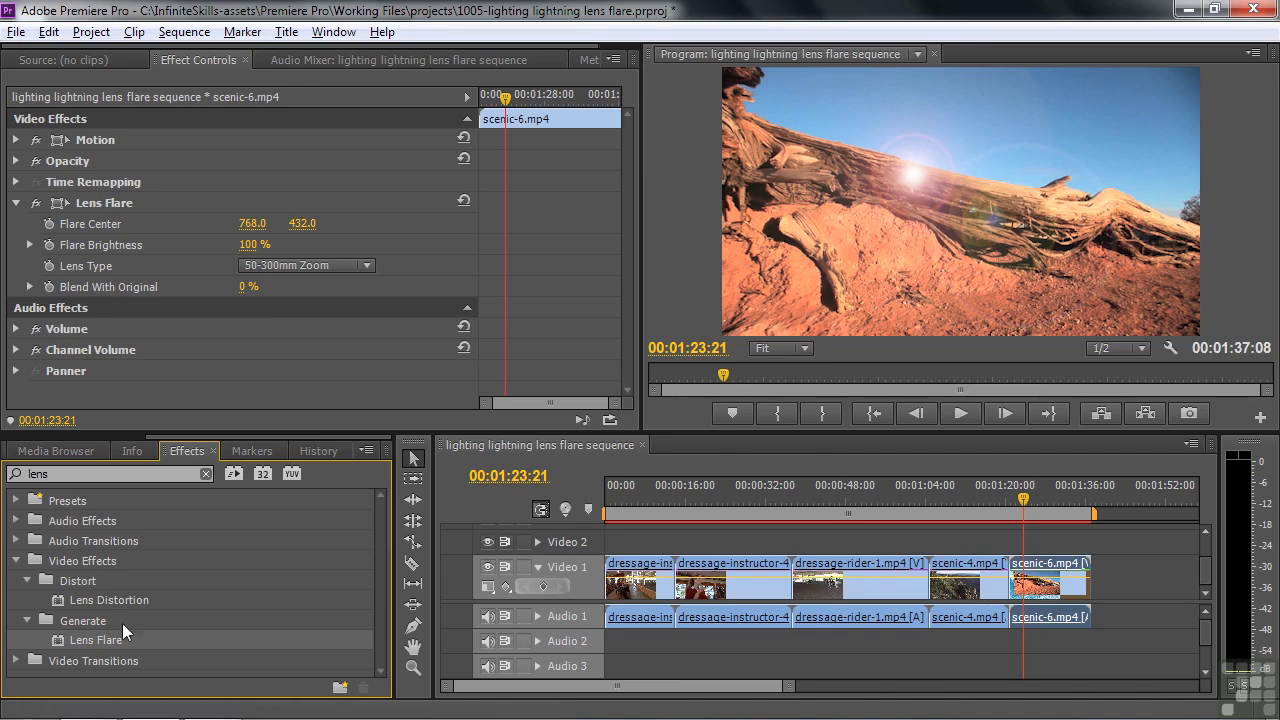
# Remove the trial Lens Flare from scenic-6 in Effect Controls.
pyautogui.click(57, 202)
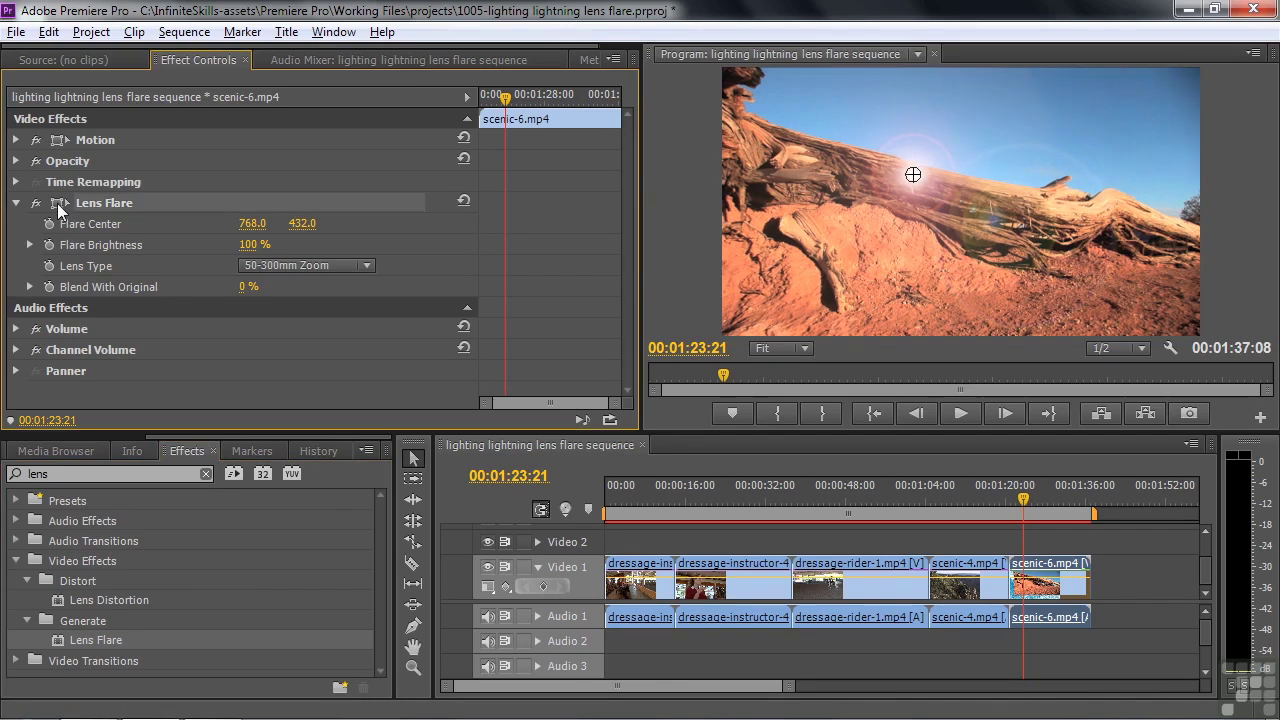
pyautogui.press('Delete')
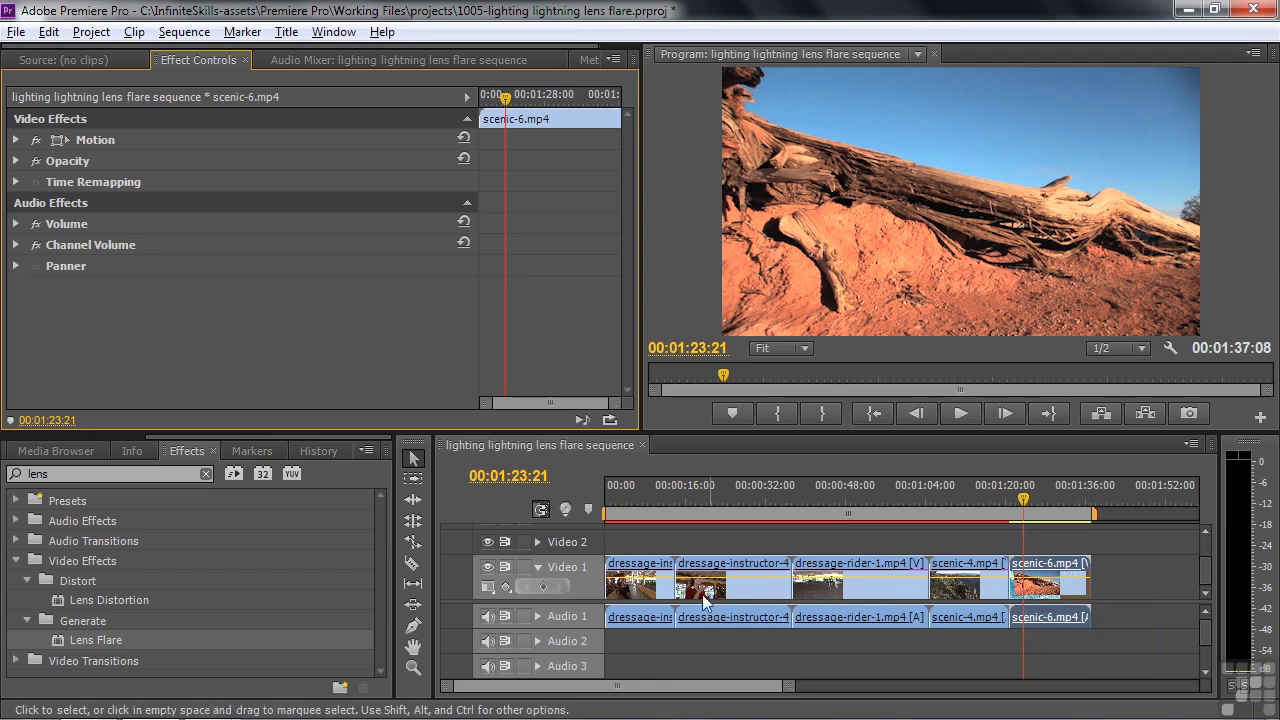
pyautogui.moveTo(199, 436); pyautogui.dragTo(49, 447)
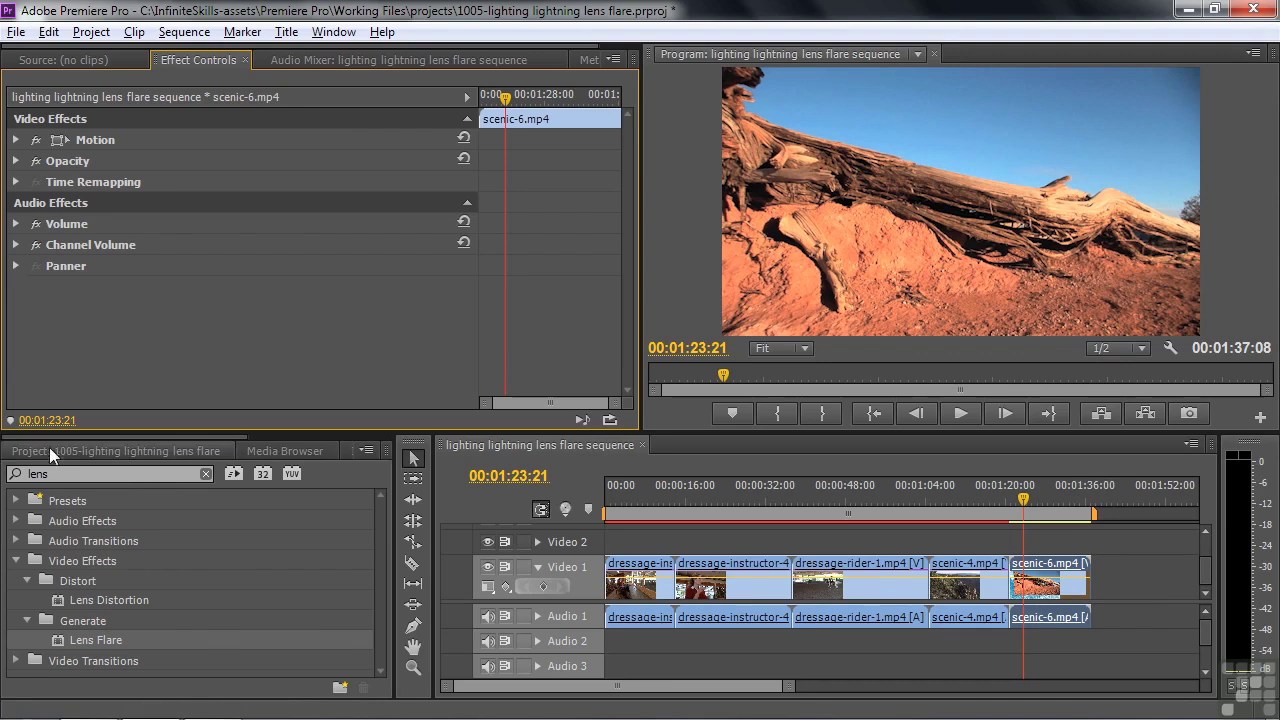
# Create a 1920×1080 black color matte named 'Black solid' from the Project panel.
pyautogui.click(49, 447)
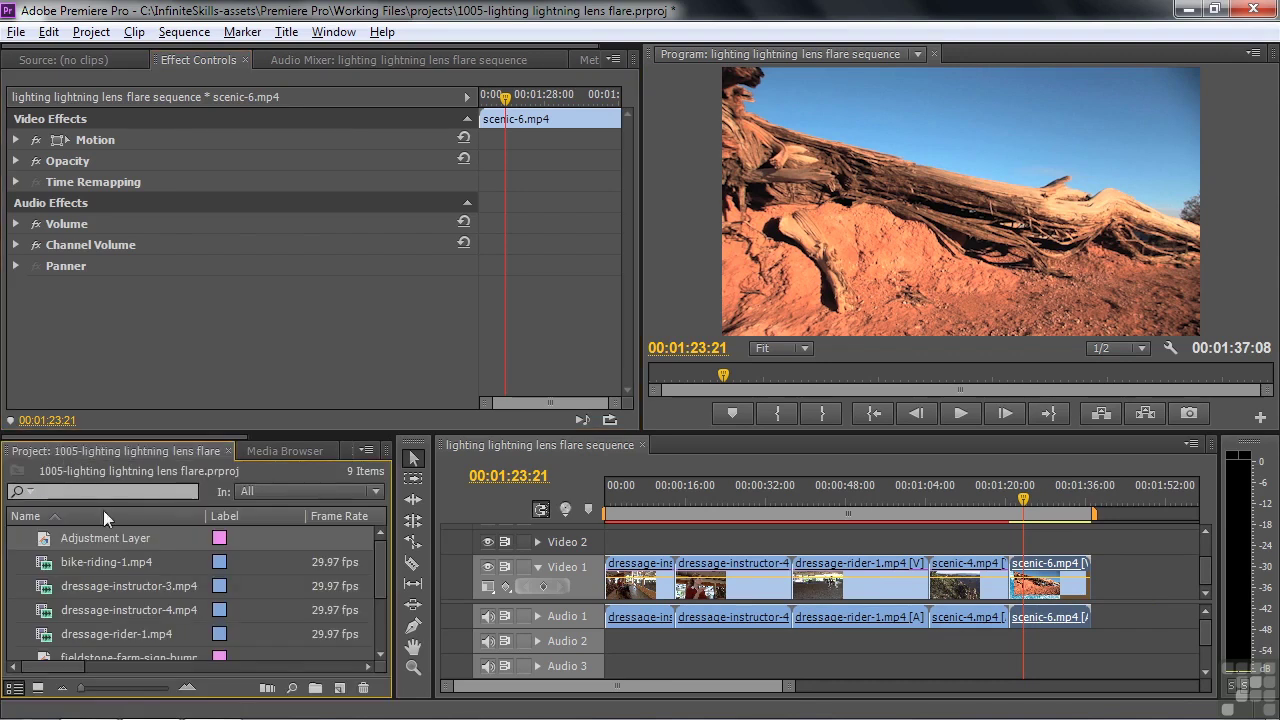
pyautogui.click(340, 688)
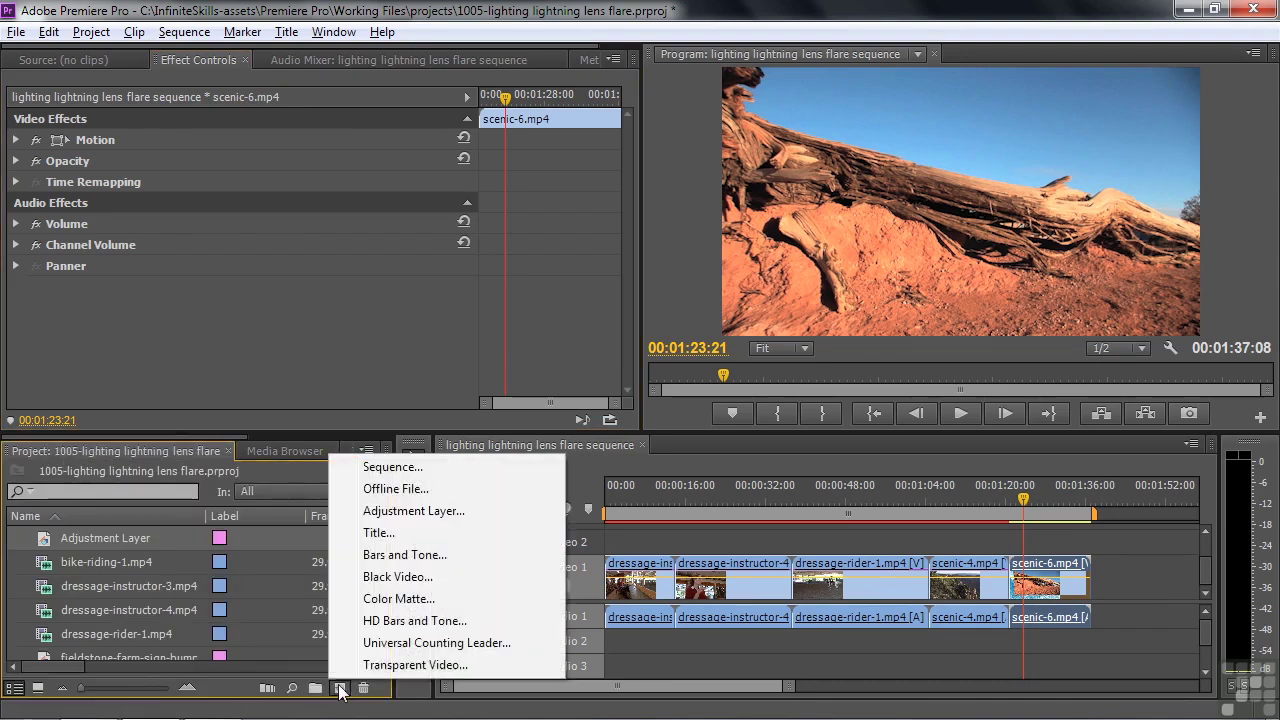
pyautogui.click(390, 599)
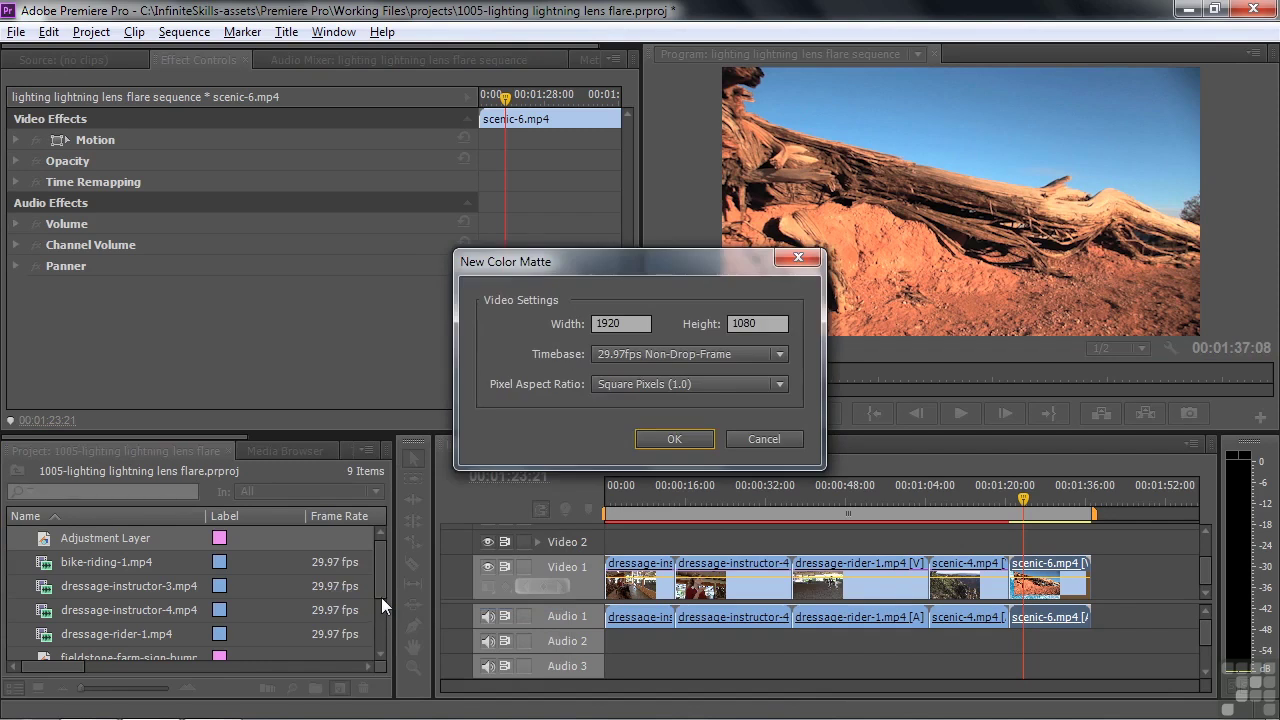
pyautogui.click(670, 437)
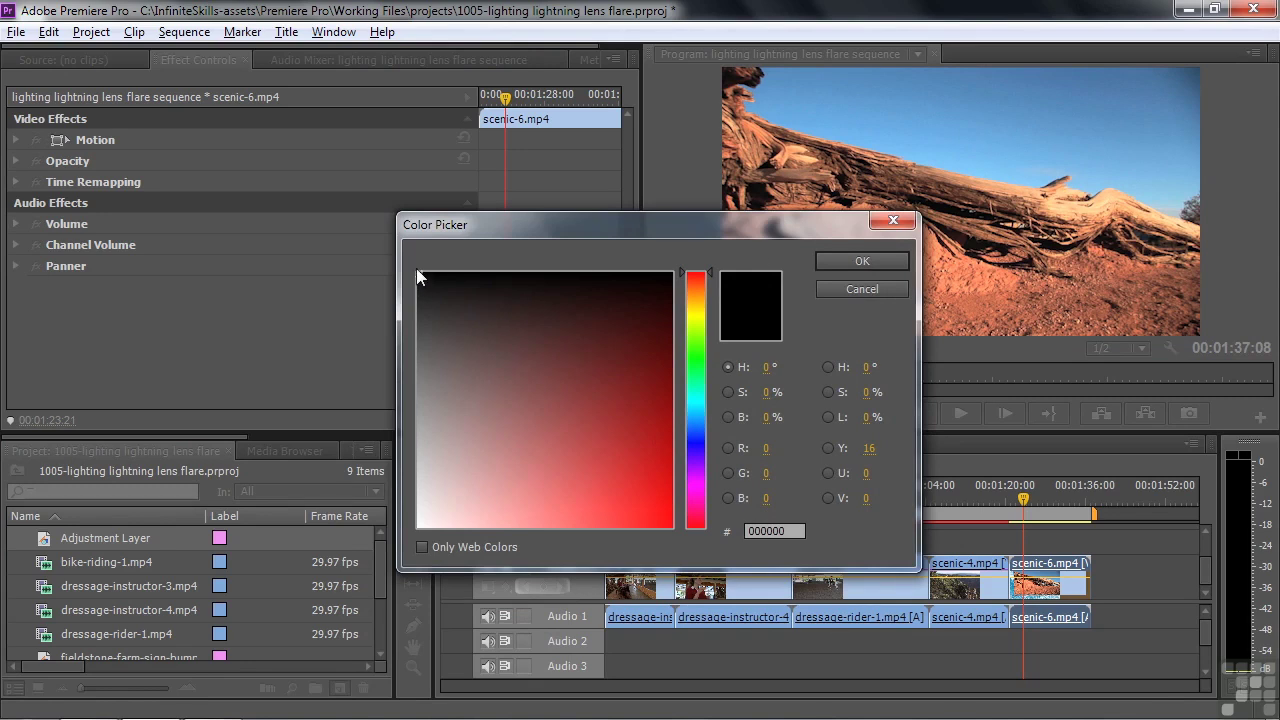
pyautogui.click(861, 262)
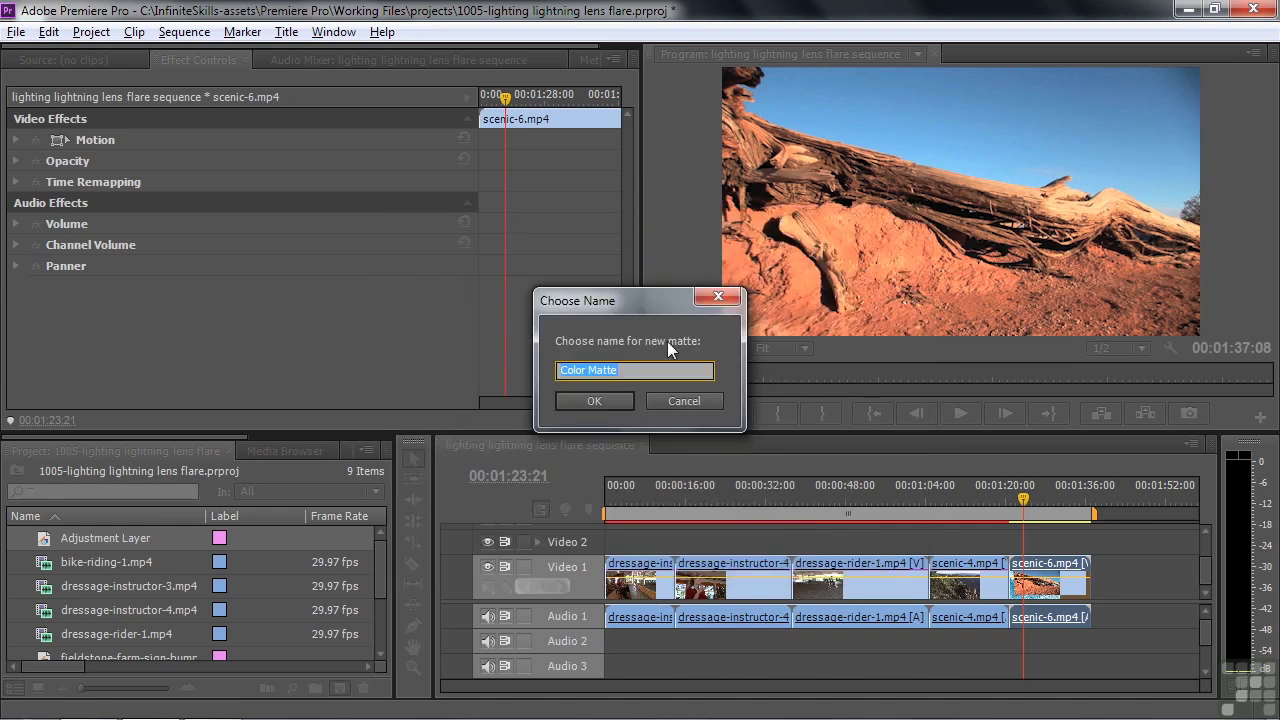
pyautogui.write('Black solid')
pyautogui.press('Return')
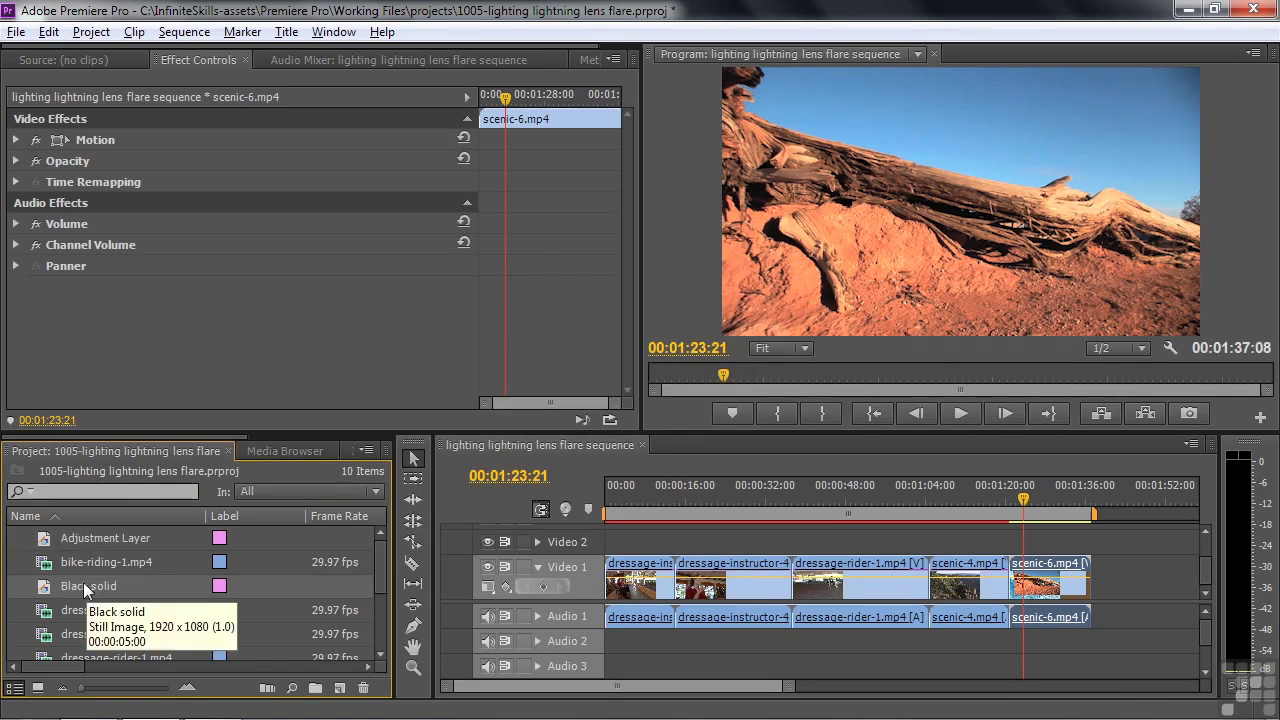
# Place the Black solid on Video 2 above scenic-6 and park the playhead over it.
pyautogui.moveTo(84, 590); pyautogui.dragTo(1100, 545)
pyautogui.click(1031, 499)
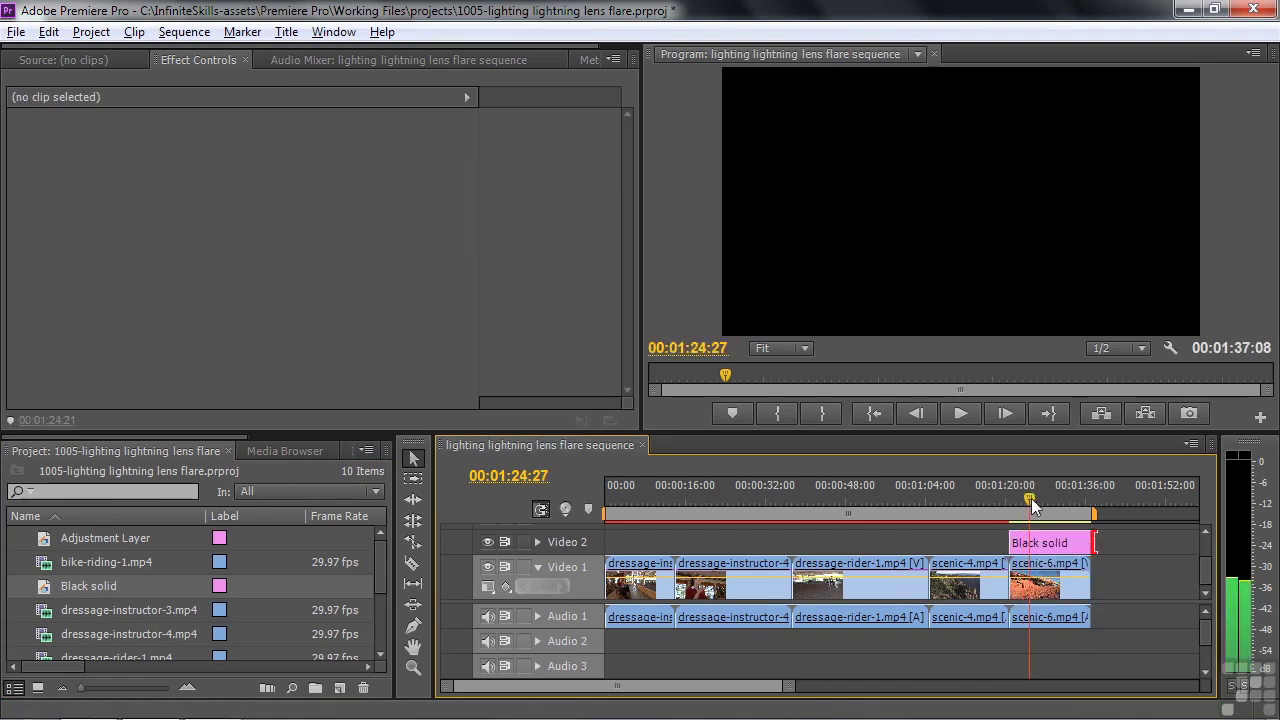
pyautogui.moveTo(1033, 505); pyautogui.dragTo(1027, 500)
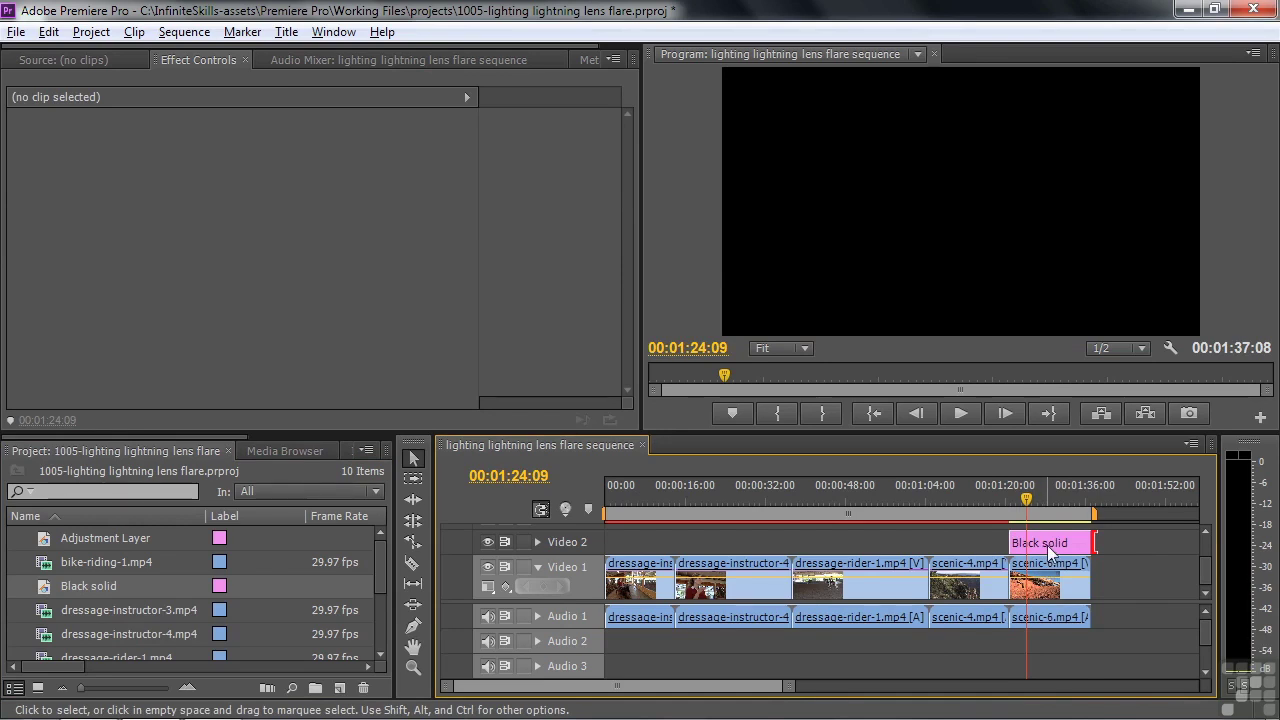
# Apply the Lens Flare effect to the Black solid clip.
pyautogui.click(1047, 545)
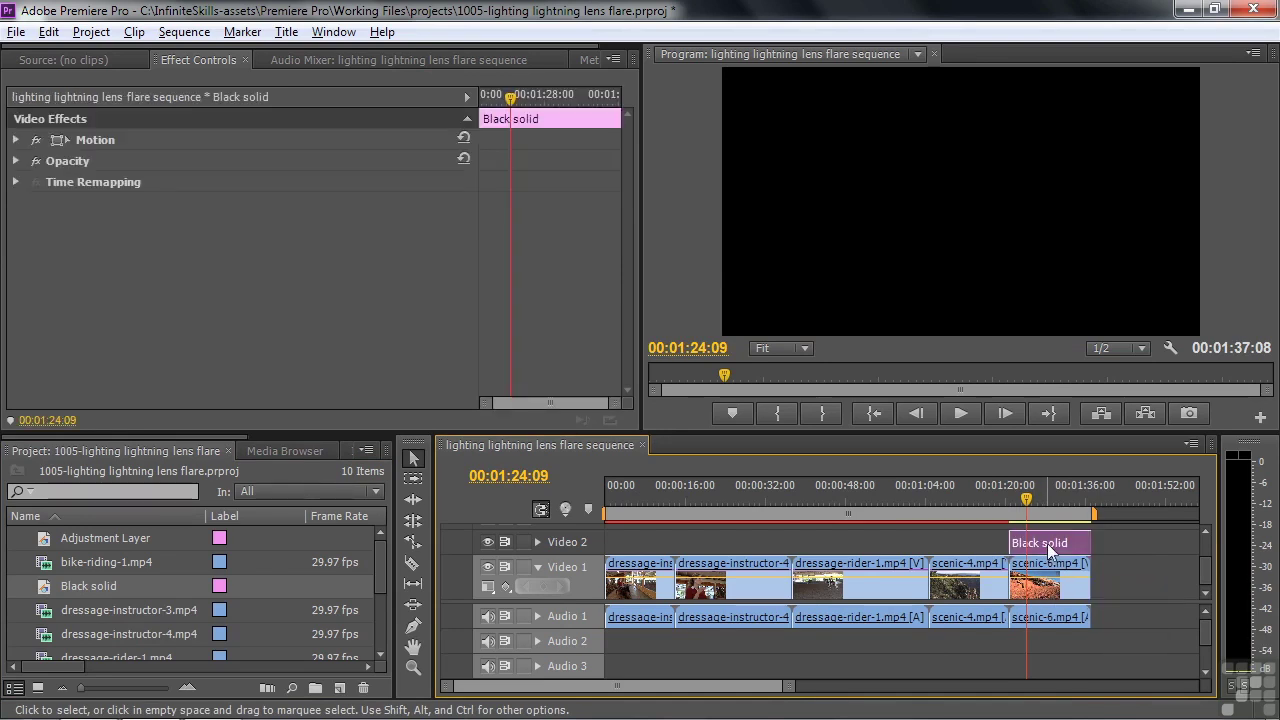
pyautogui.moveTo(201, 437)
pyautogui.mouseDown()
pyautogui.moveTo(373, 454)
pyautogui.moveTo(225, 440)
pyautogui.mouseUp()
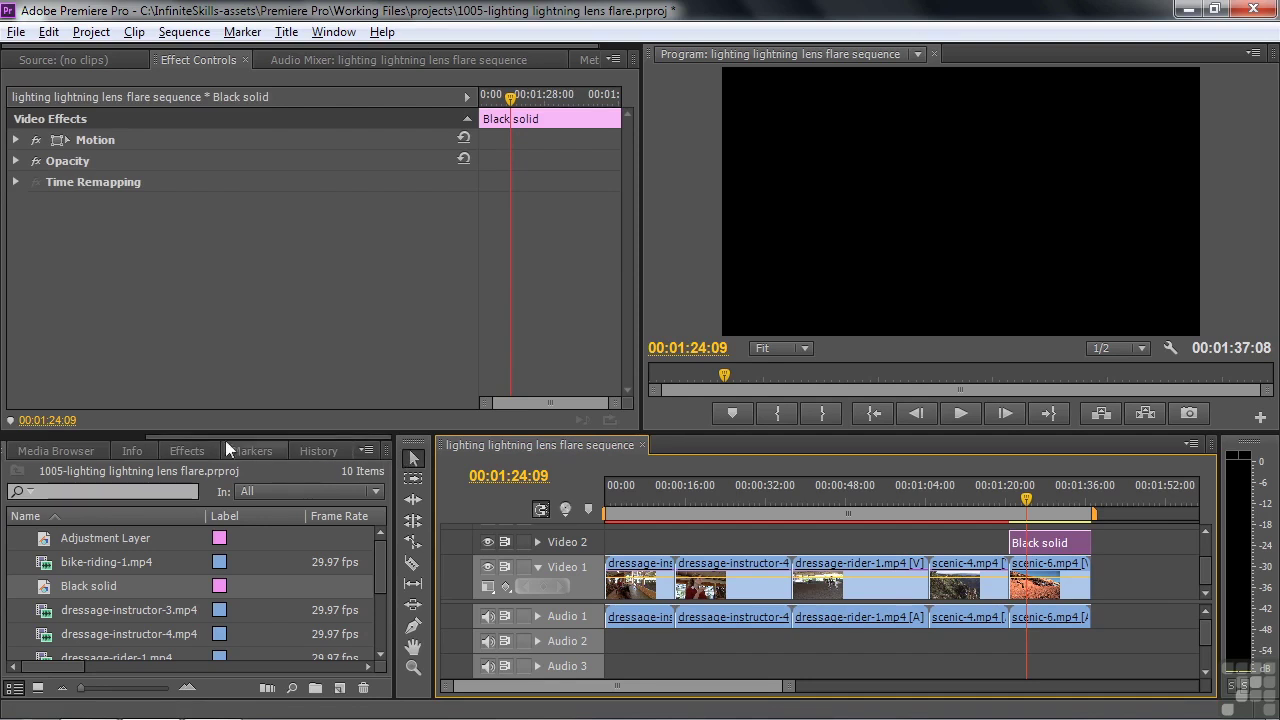
pyautogui.click(188, 451)
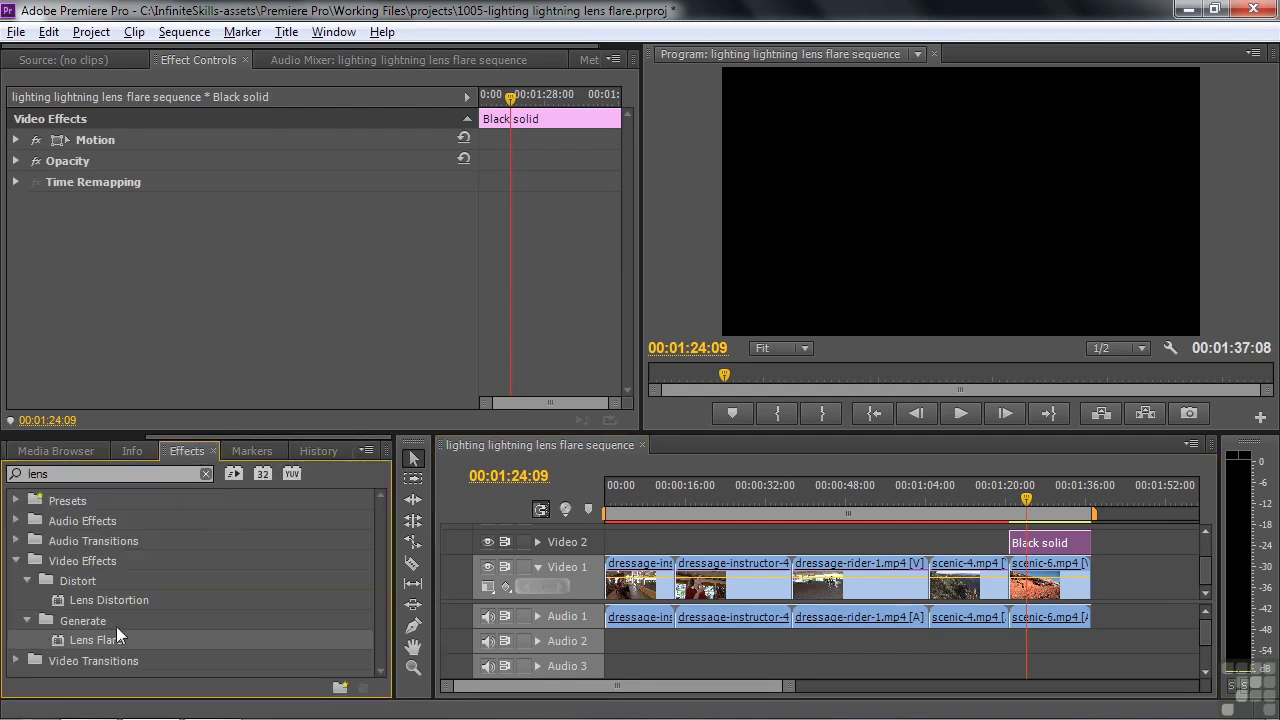
pyautogui.doubleClick(62, 636)
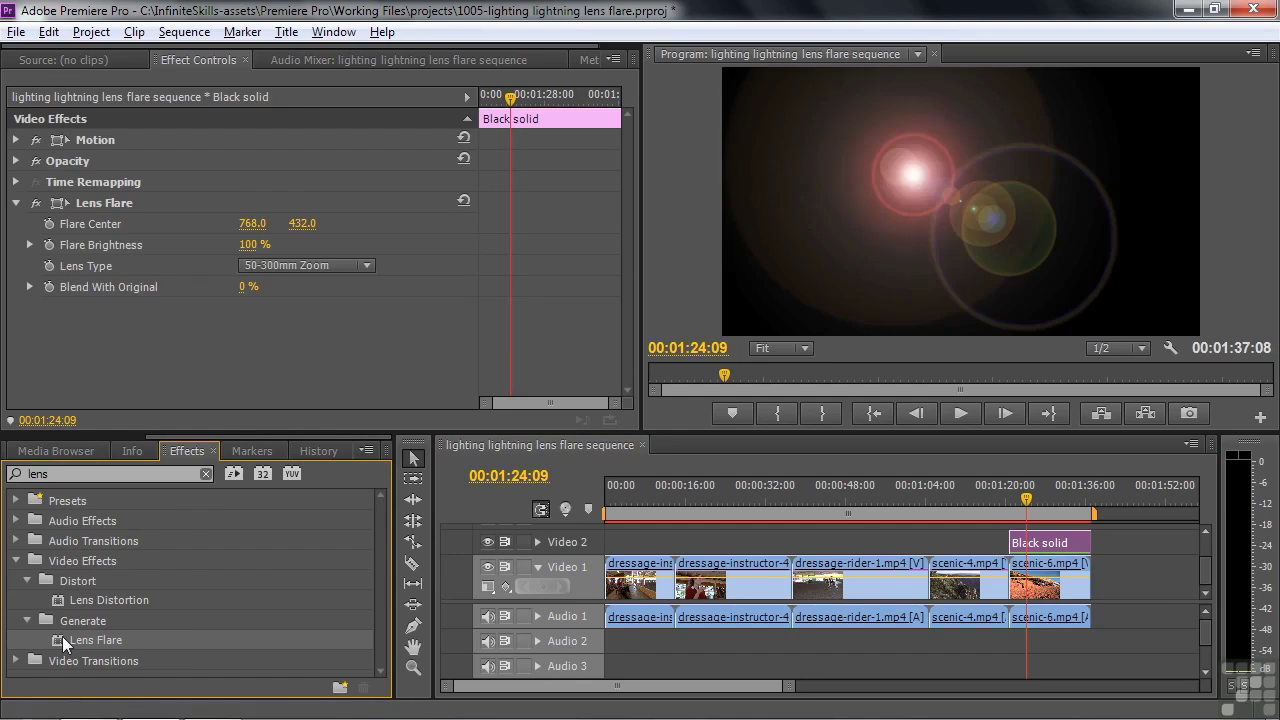
pyautogui.click(1074, 541)
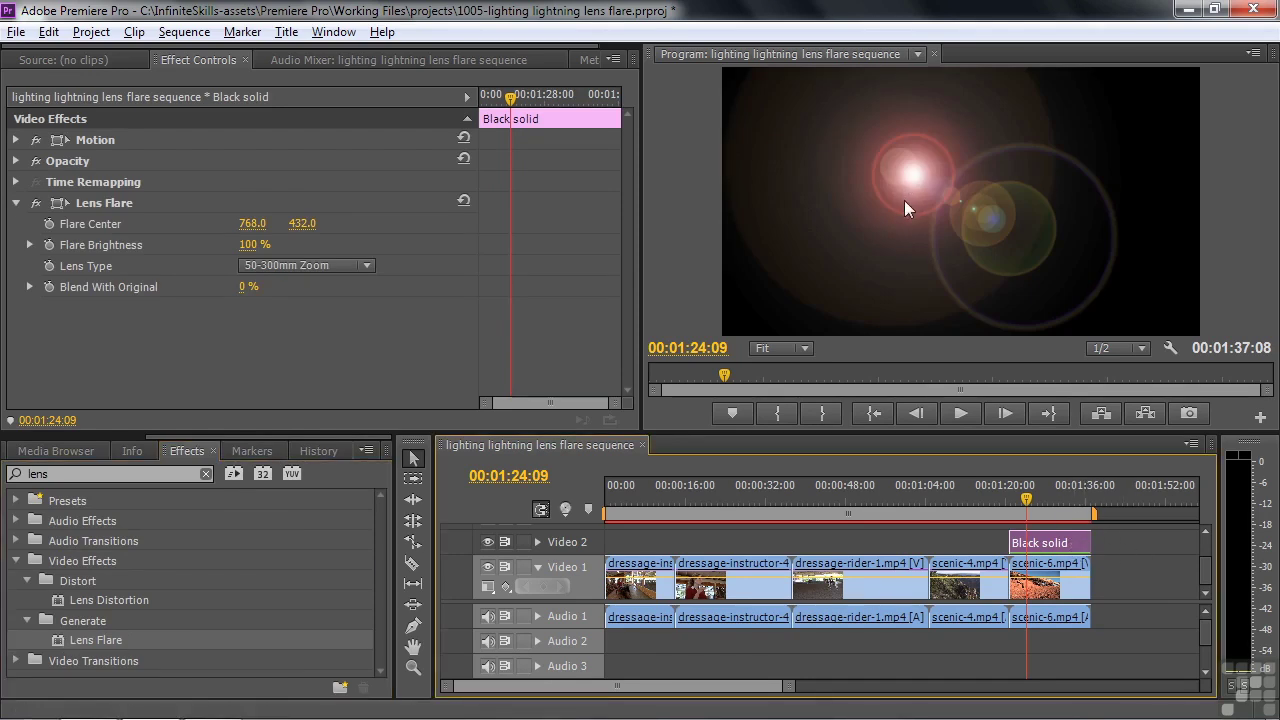
# Set the Black solid's Opacity blend mode to Screen after trying Lighten and Linear Dodge (Add).
pyautogui.click(16, 161)
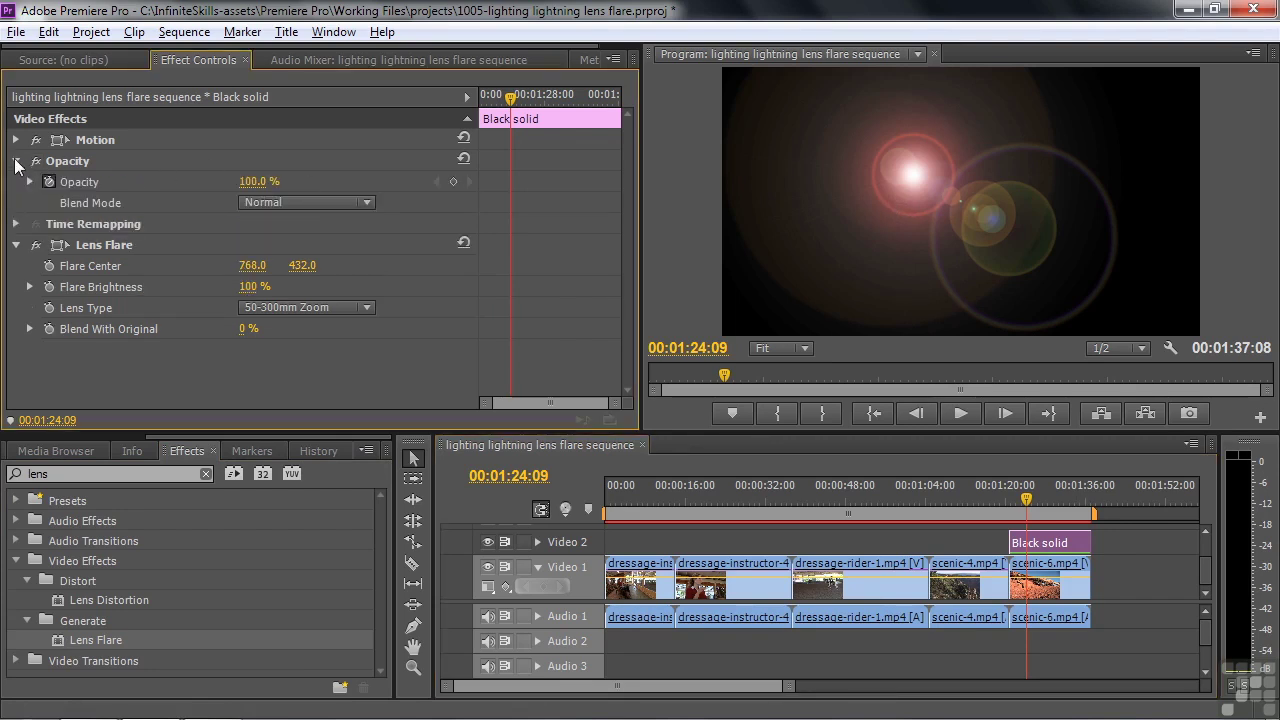
pyautogui.click(362, 202)
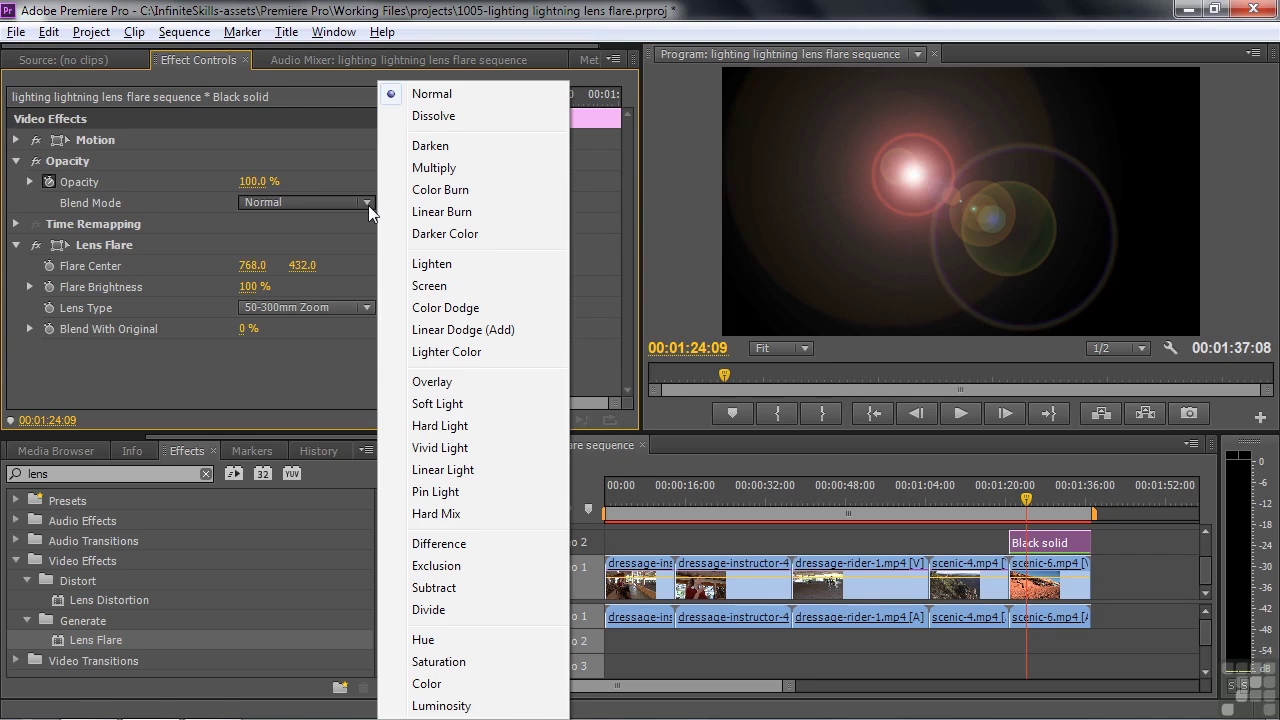
pyautogui.click(439, 287)
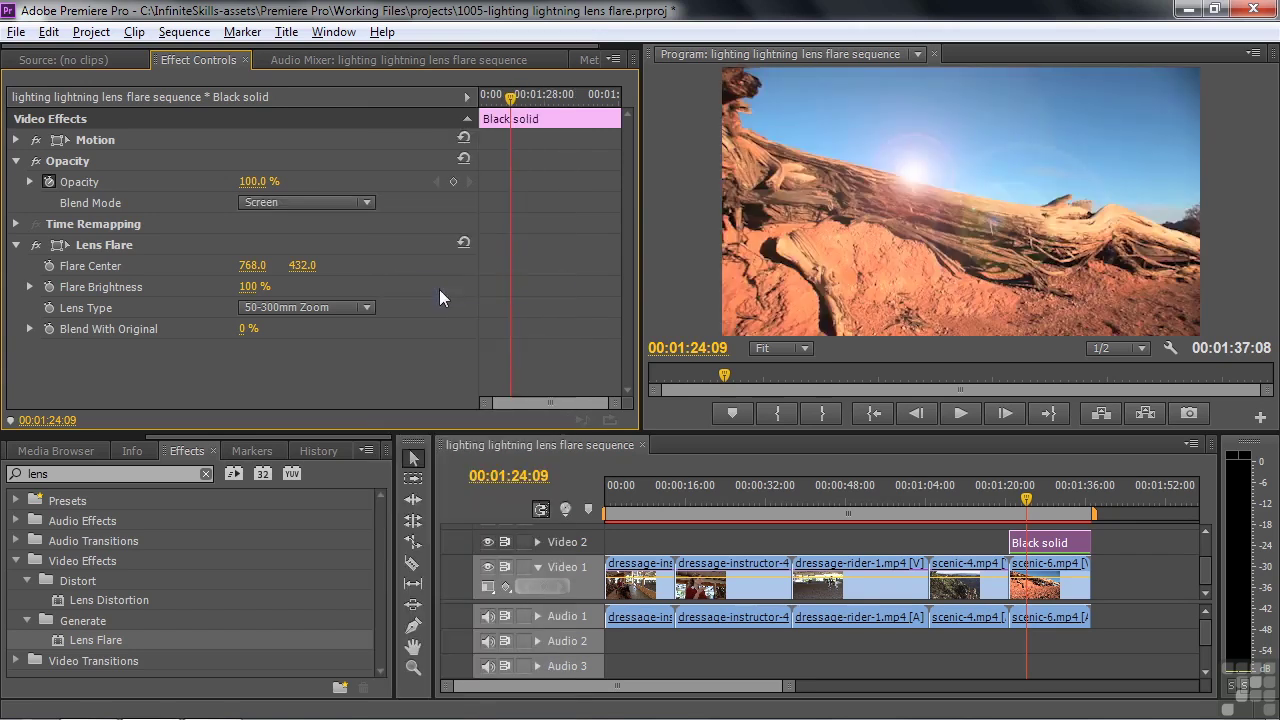
pyautogui.click(369, 202)
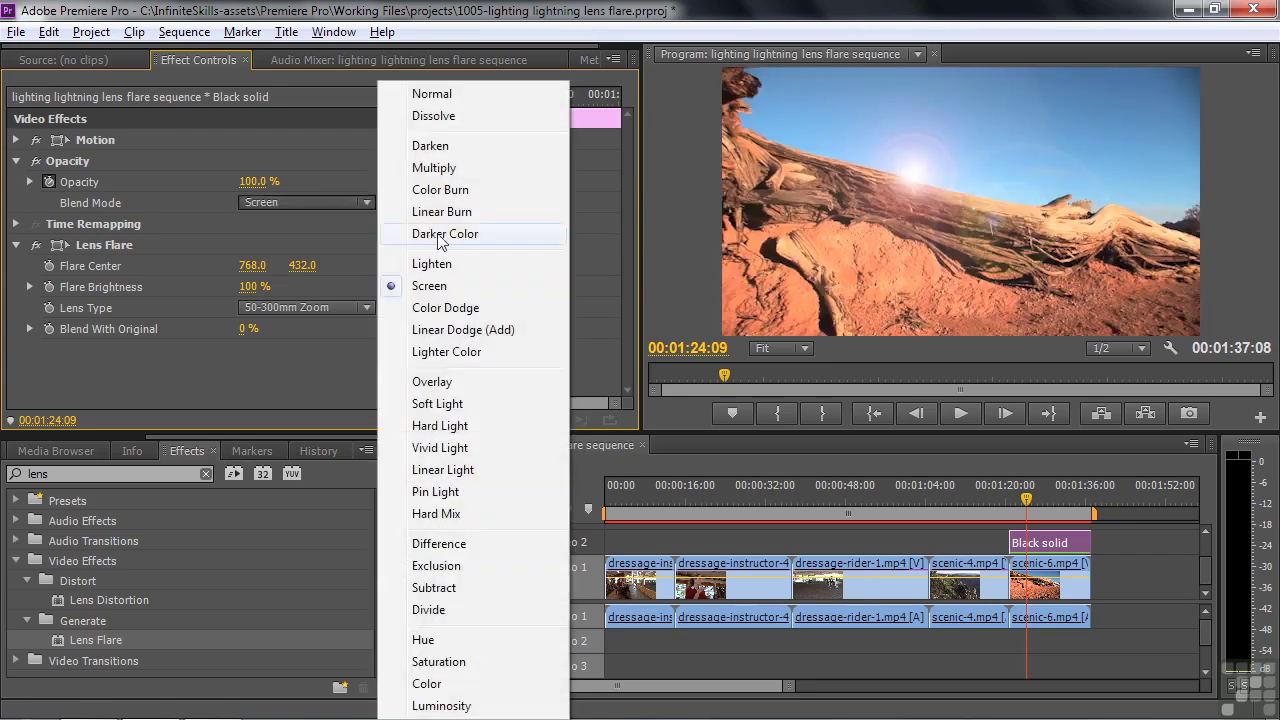
pyautogui.click(436, 264)
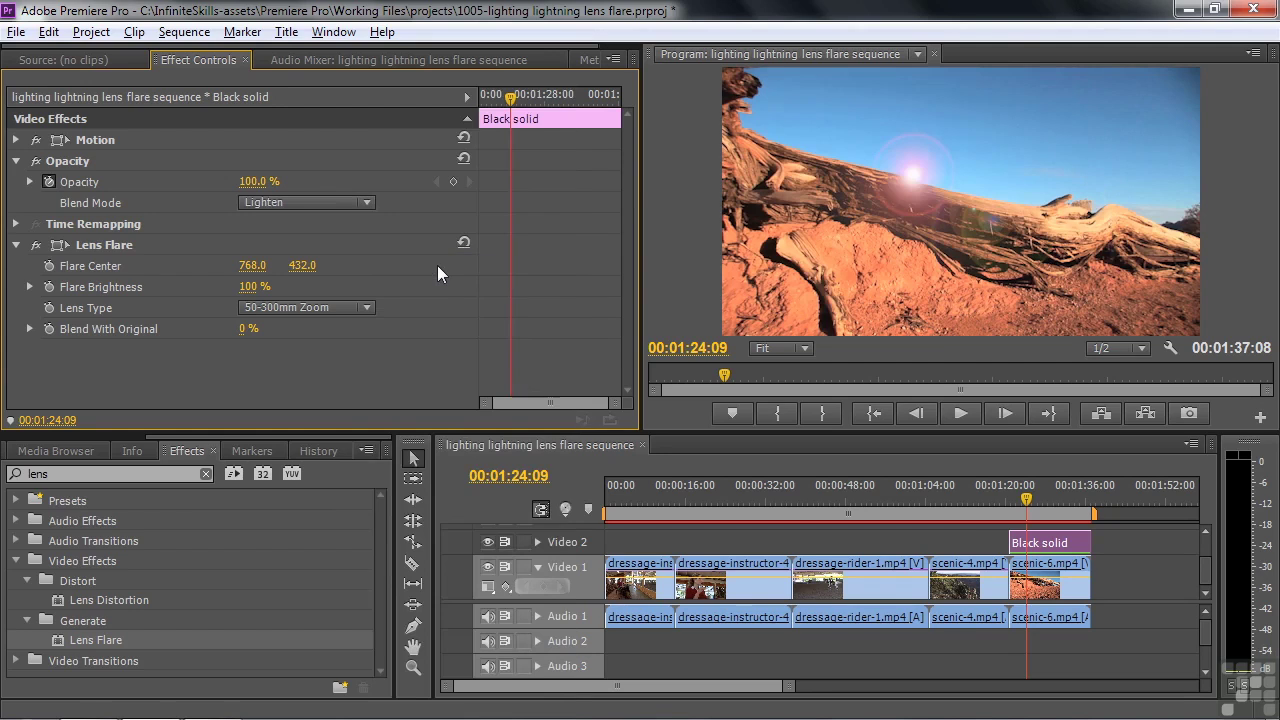
pyautogui.click(365, 202)
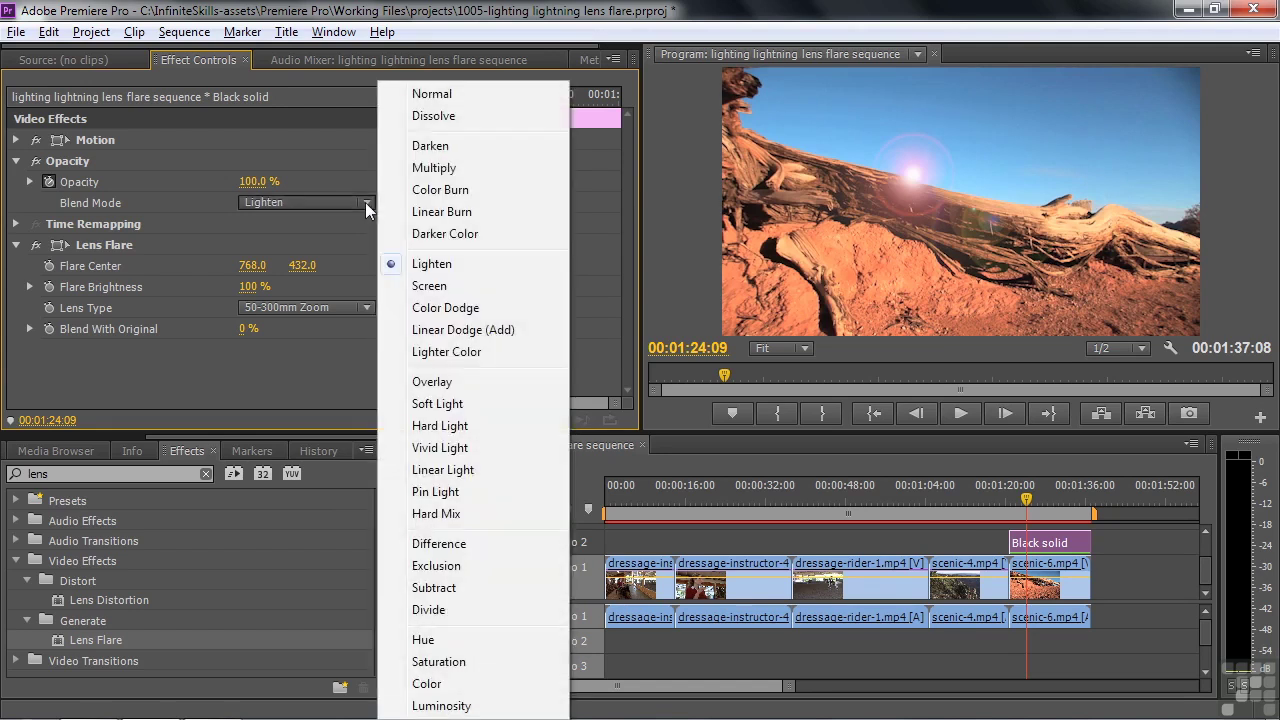
pyautogui.click(456, 330)
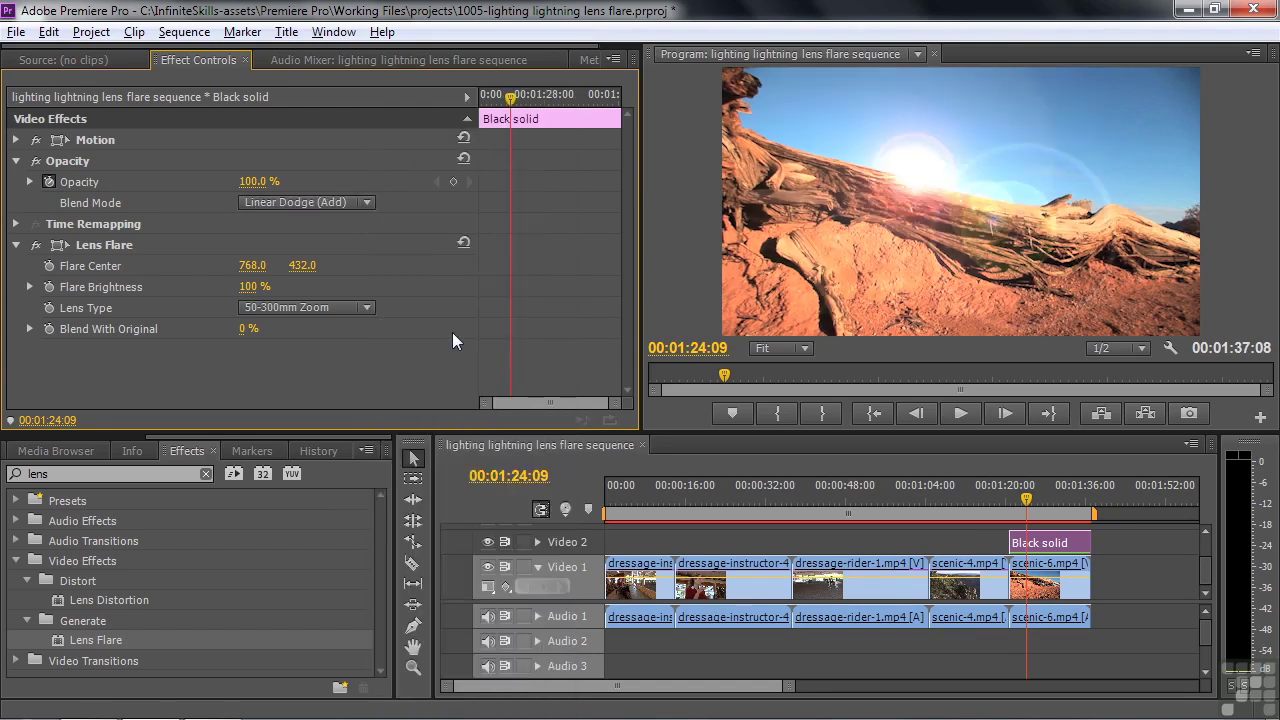
pyautogui.click(363, 201)
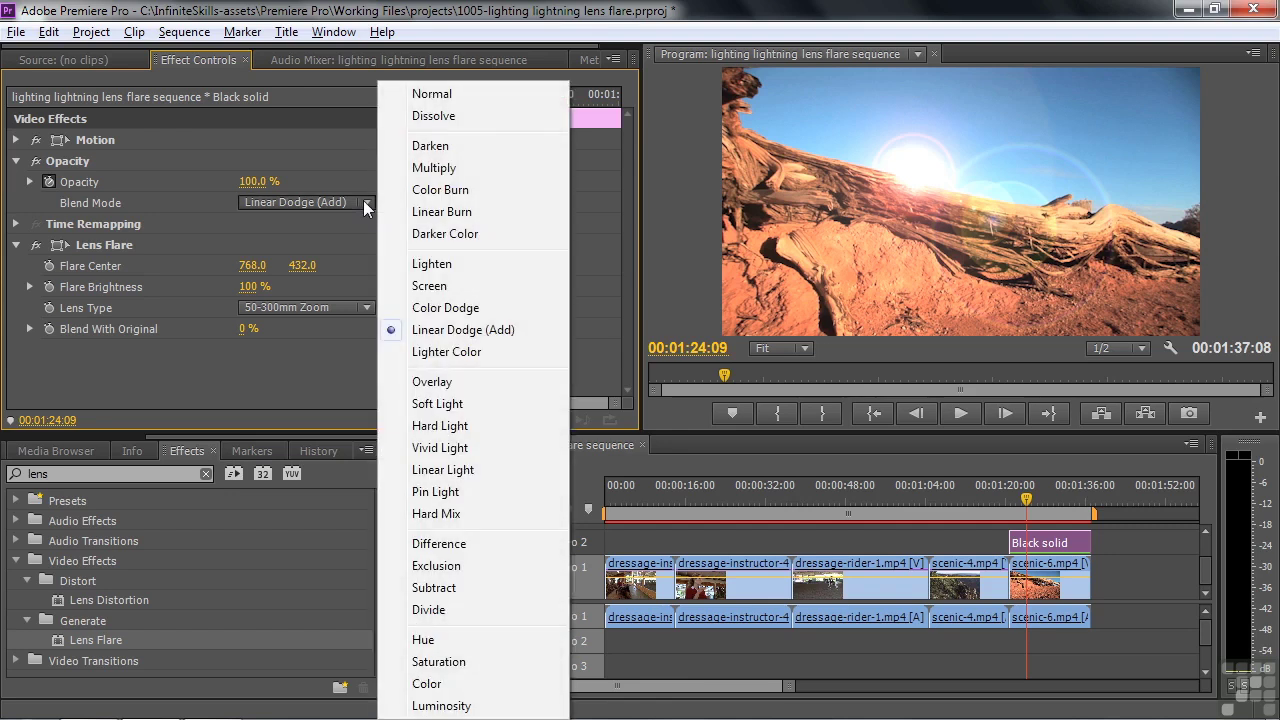
pyautogui.click(433, 287)
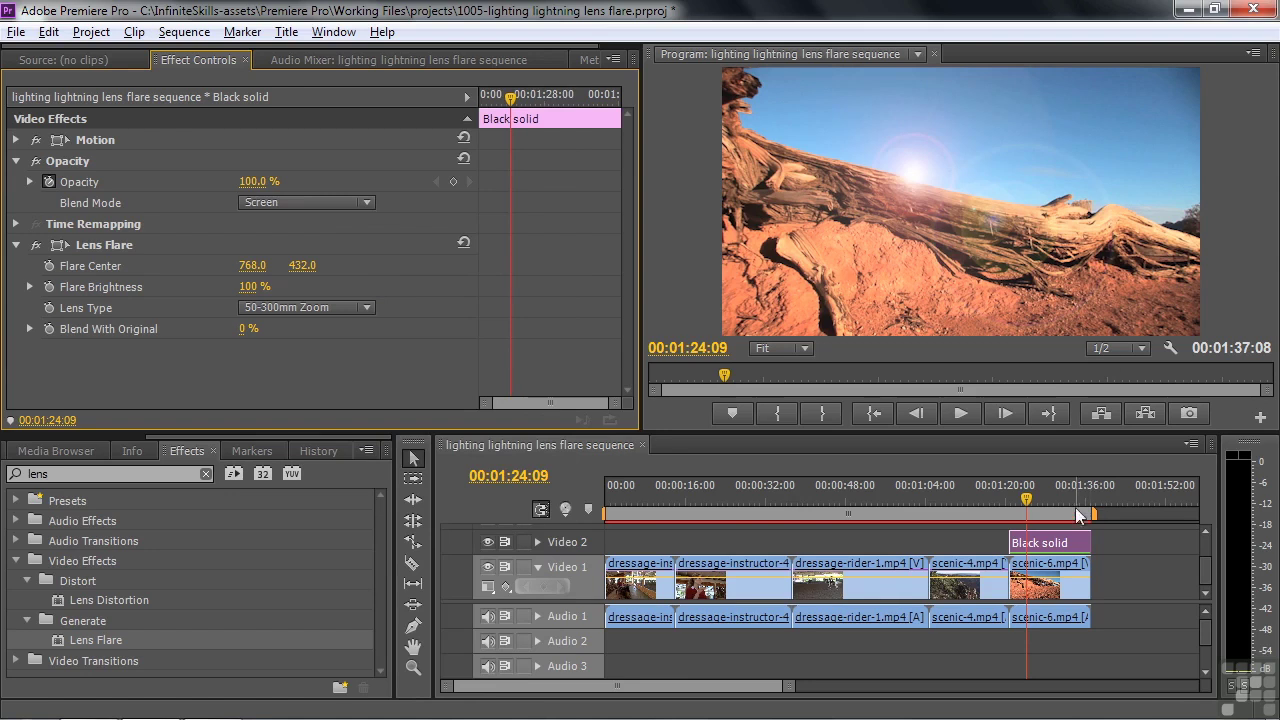
pyautogui.click(1076, 550)
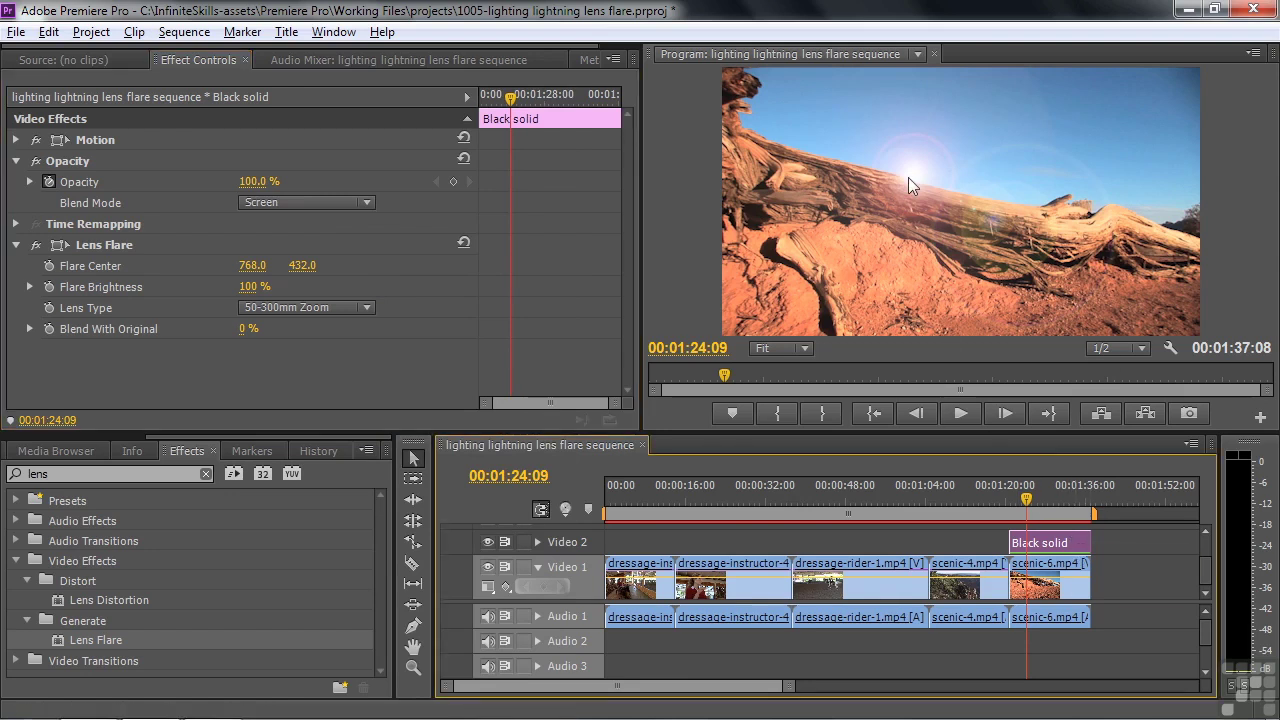
# At 01:23:10, keyframe the Lens Flare center above the frame at 767.6, -181.9.
pyautogui.click(1022, 499)
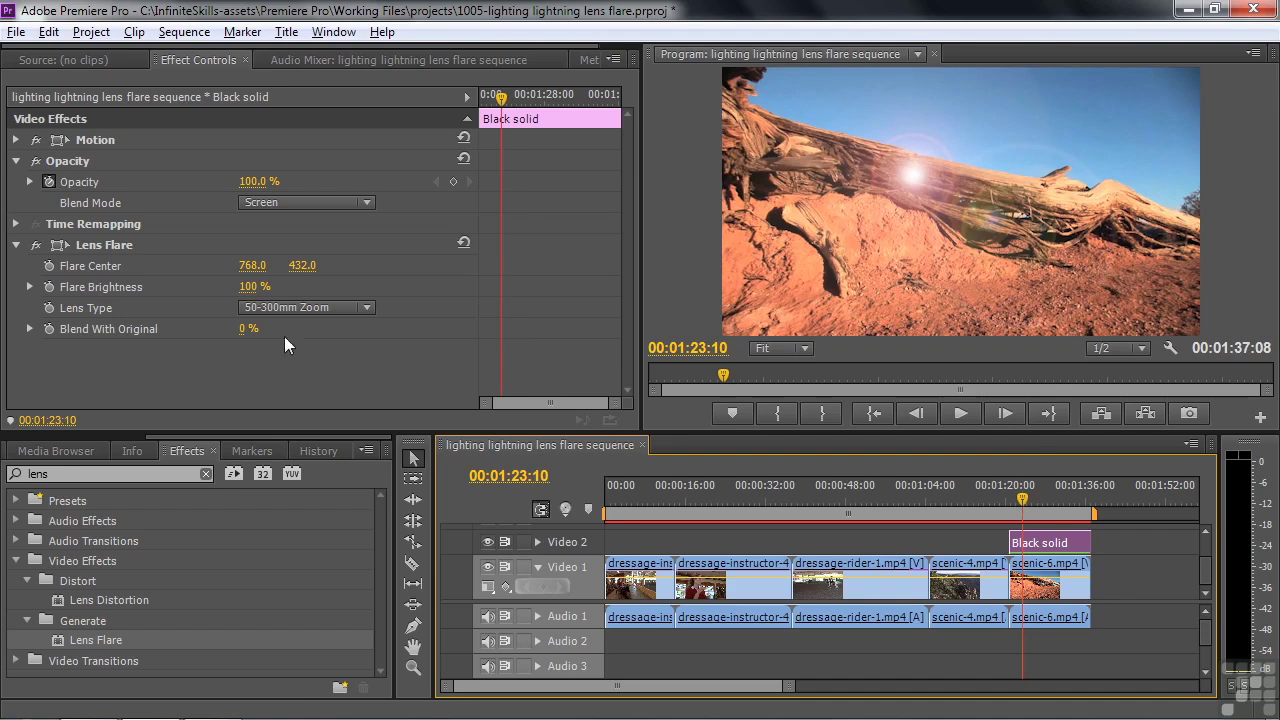
pyautogui.click(107, 243)
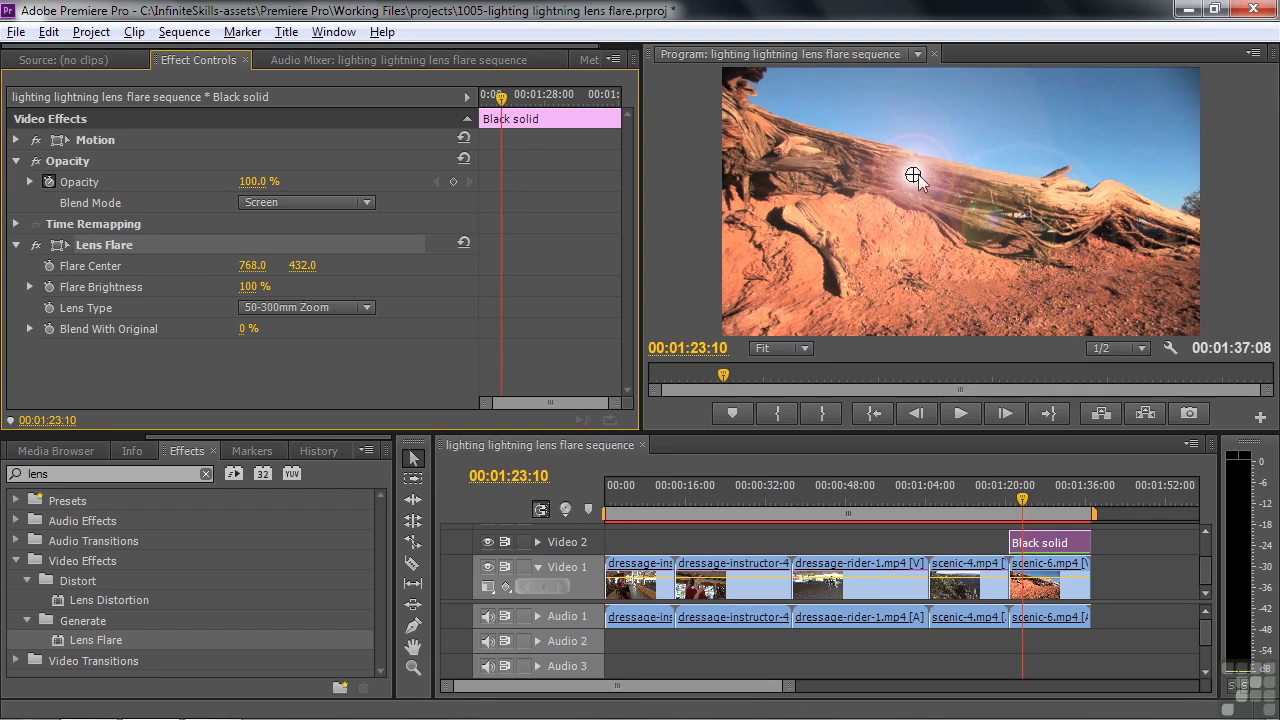
pyautogui.moveTo(913, 176); pyautogui.dragTo(902, 14)
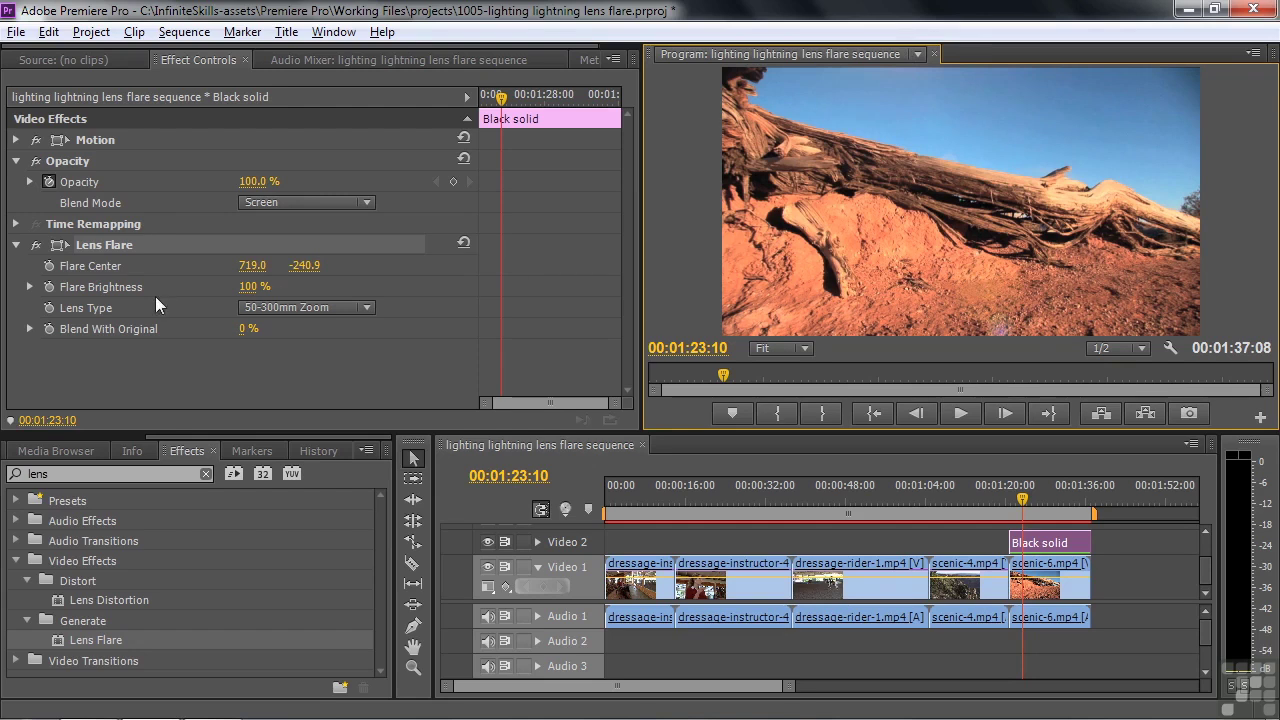
pyautogui.click(48, 266)
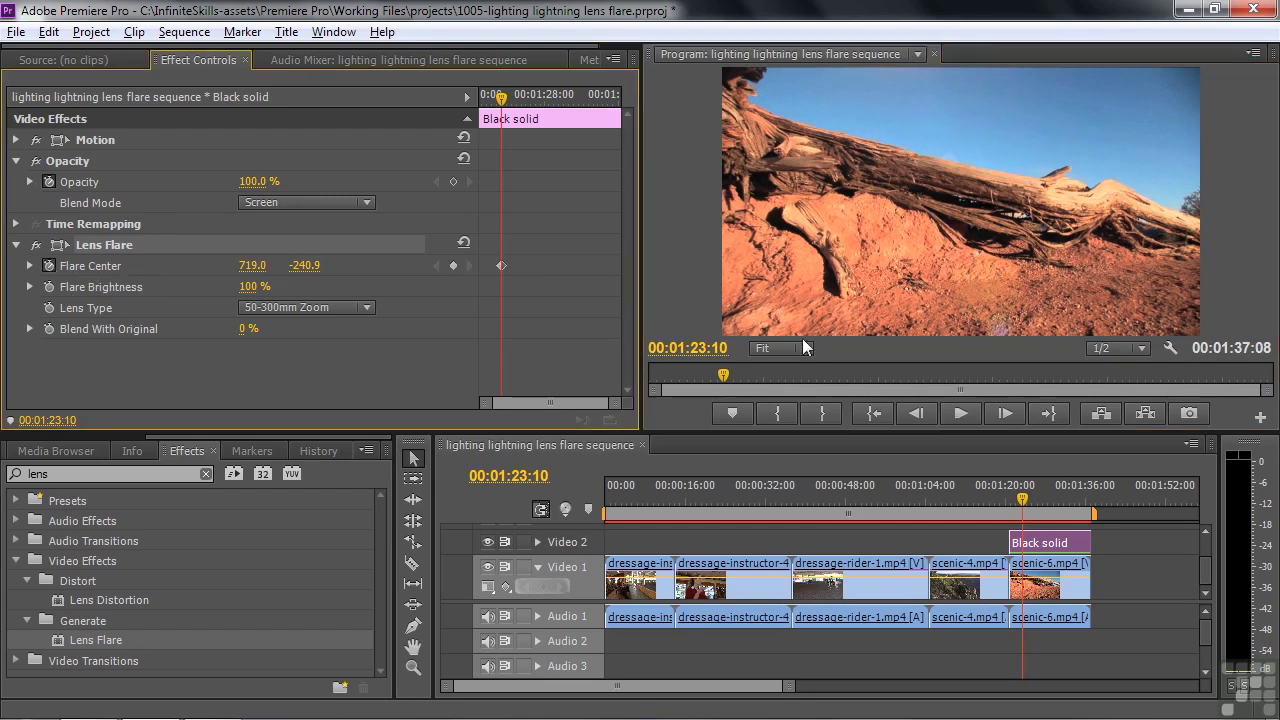
# Zoom the monitor to 10% and keyframe the flare center at 1430.0, 580.0 later on.
pyautogui.moveTo(1023, 508); pyautogui.dragTo(1060, 502)
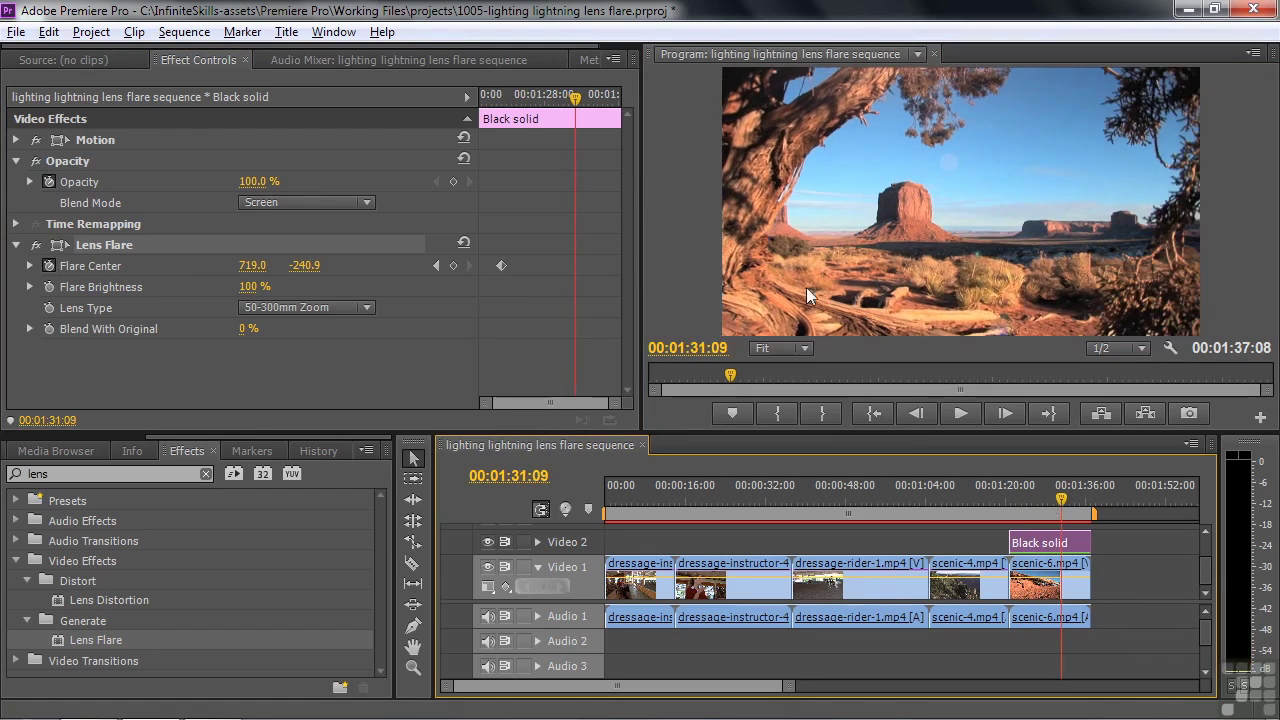
pyautogui.click(806, 348)
pyautogui.click(803, 401)
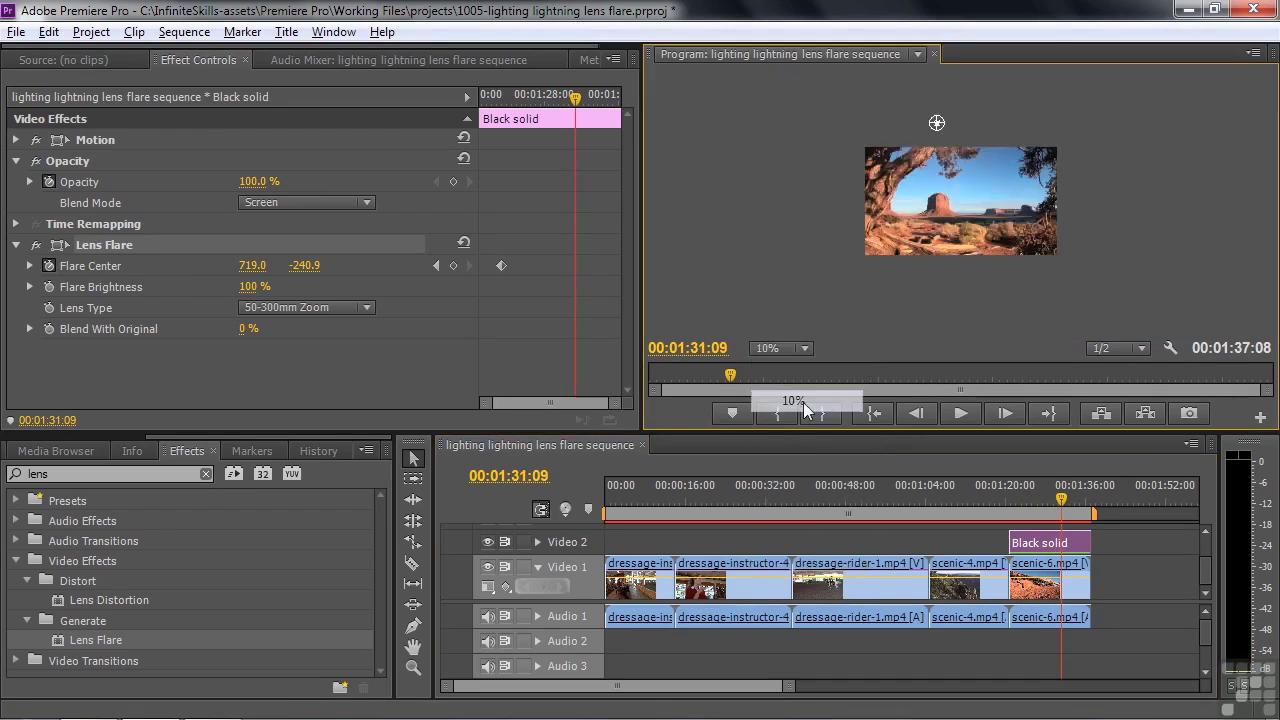
pyautogui.moveTo(936, 122); pyautogui.dragTo(1007, 204)
# Near 01:35:27, keyframe the flare center past the lower right at 2150.0, 890.0, then fit the monitor.
pyautogui.moveTo(1063, 495); pyautogui.dragTo(1085, 496)
pyautogui.moveTo(1013, 207); pyautogui.dragTo(1080, 236)
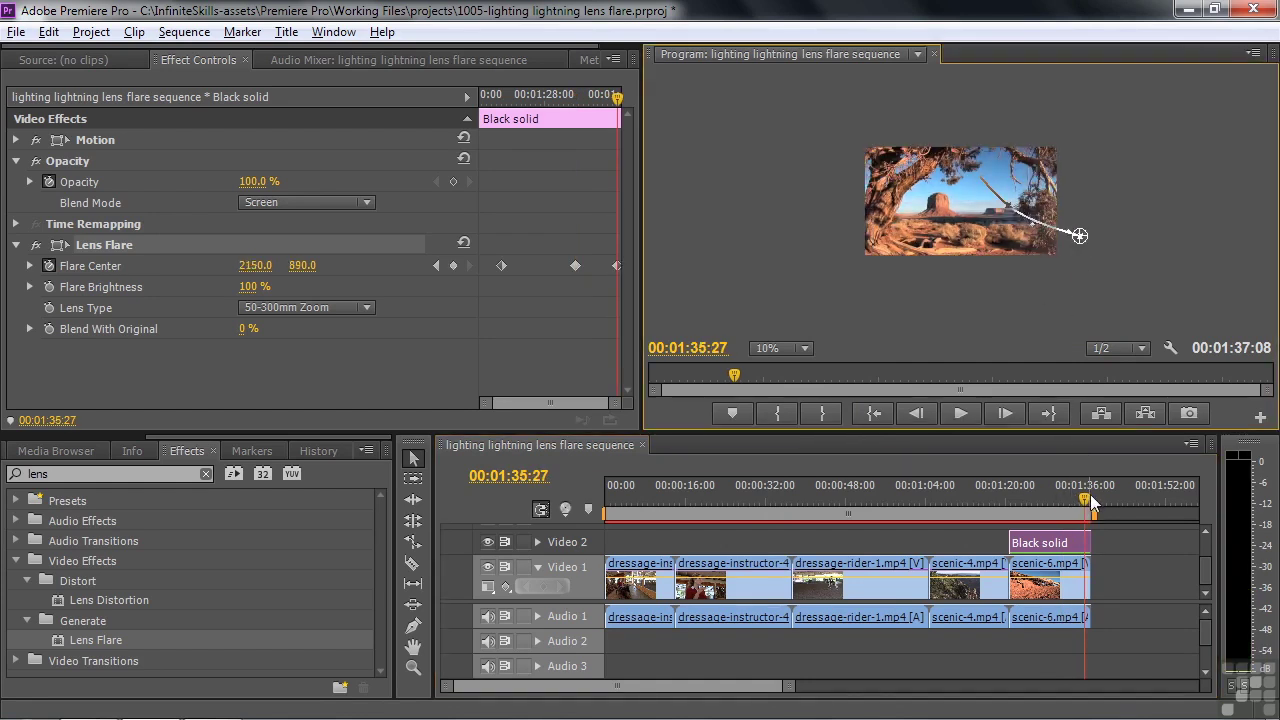
pyautogui.moveTo(1085, 499); pyautogui.dragTo(1031, 511)
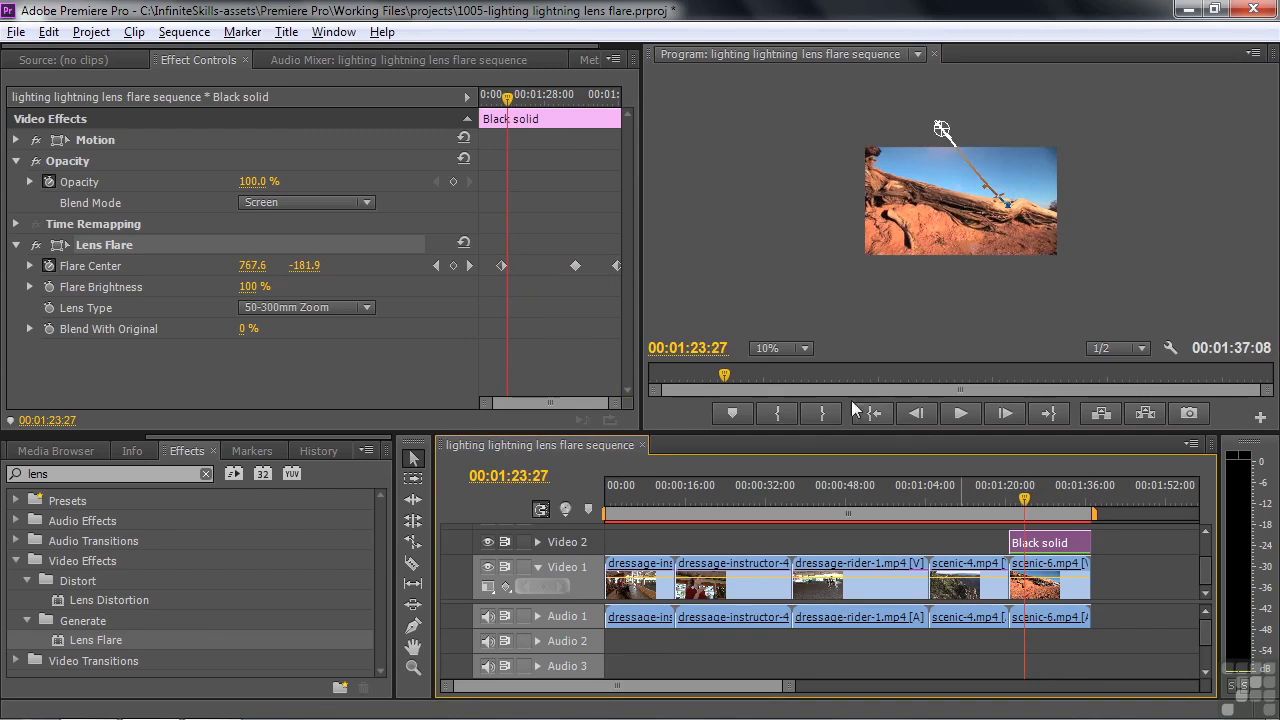
pyautogui.click(805, 352)
pyautogui.click(799, 377)
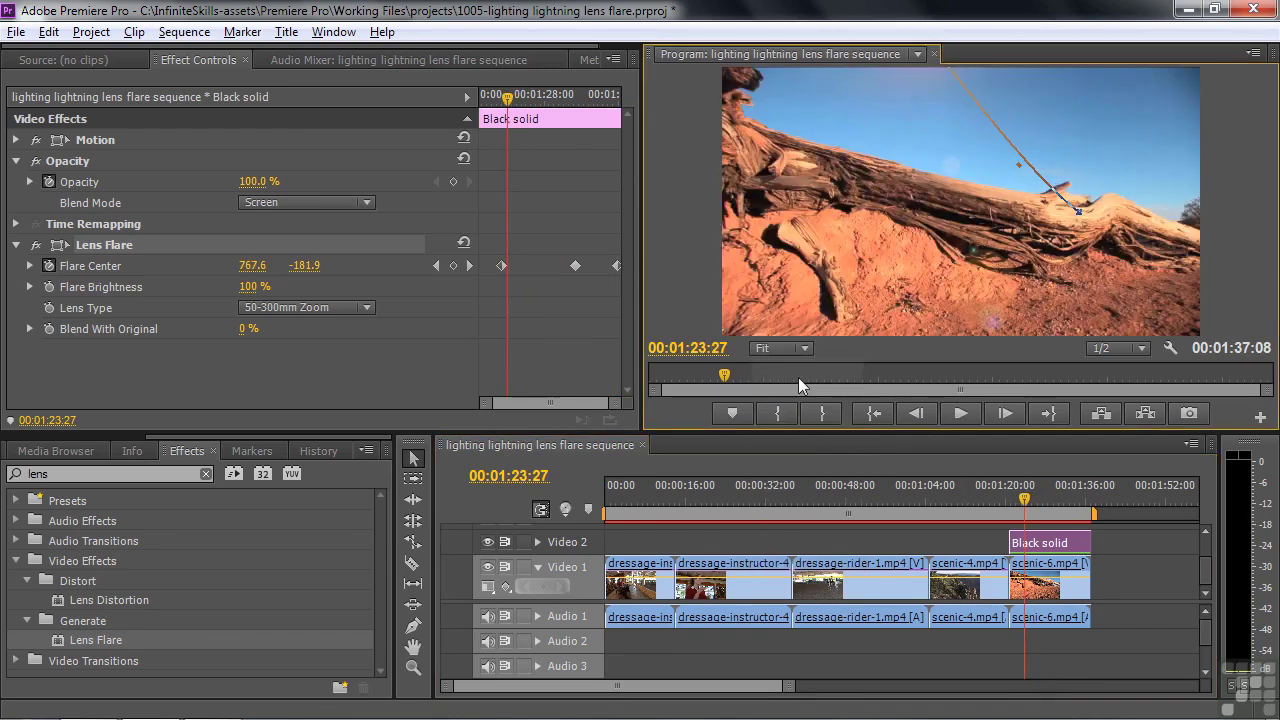
pyautogui.click(1023, 500)
pyautogui.press('space')
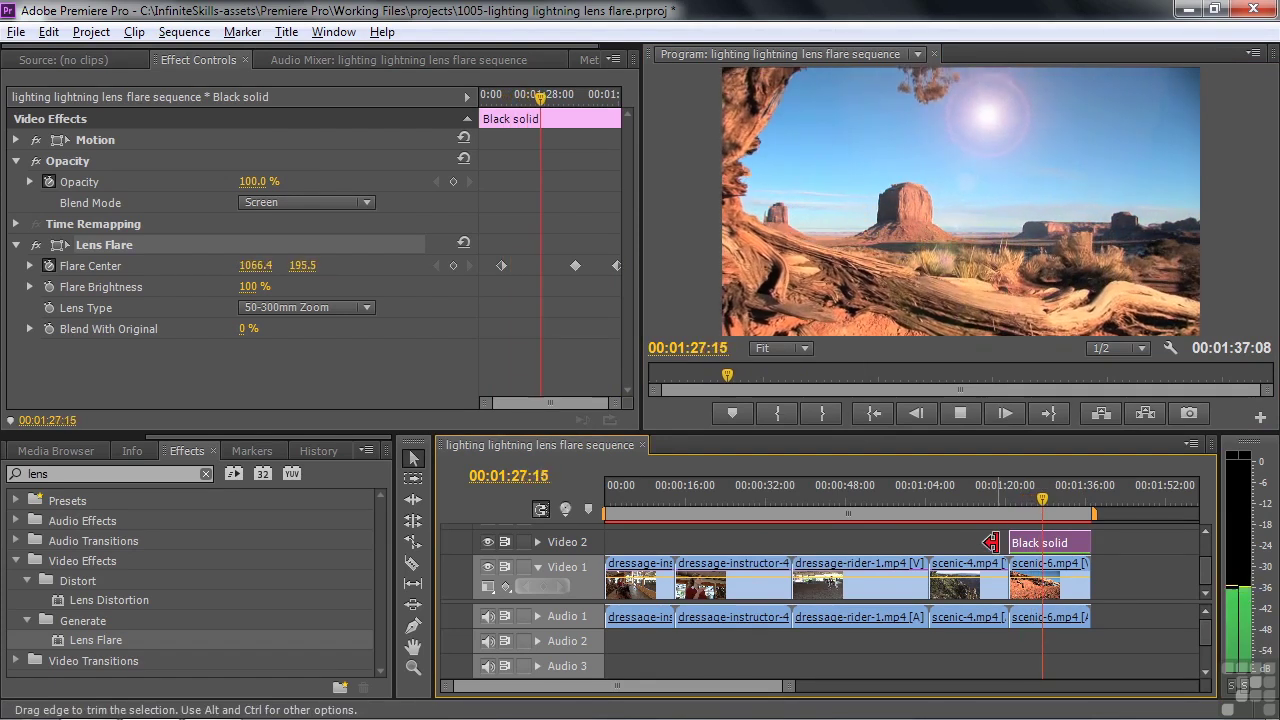
pyautogui.press('space')
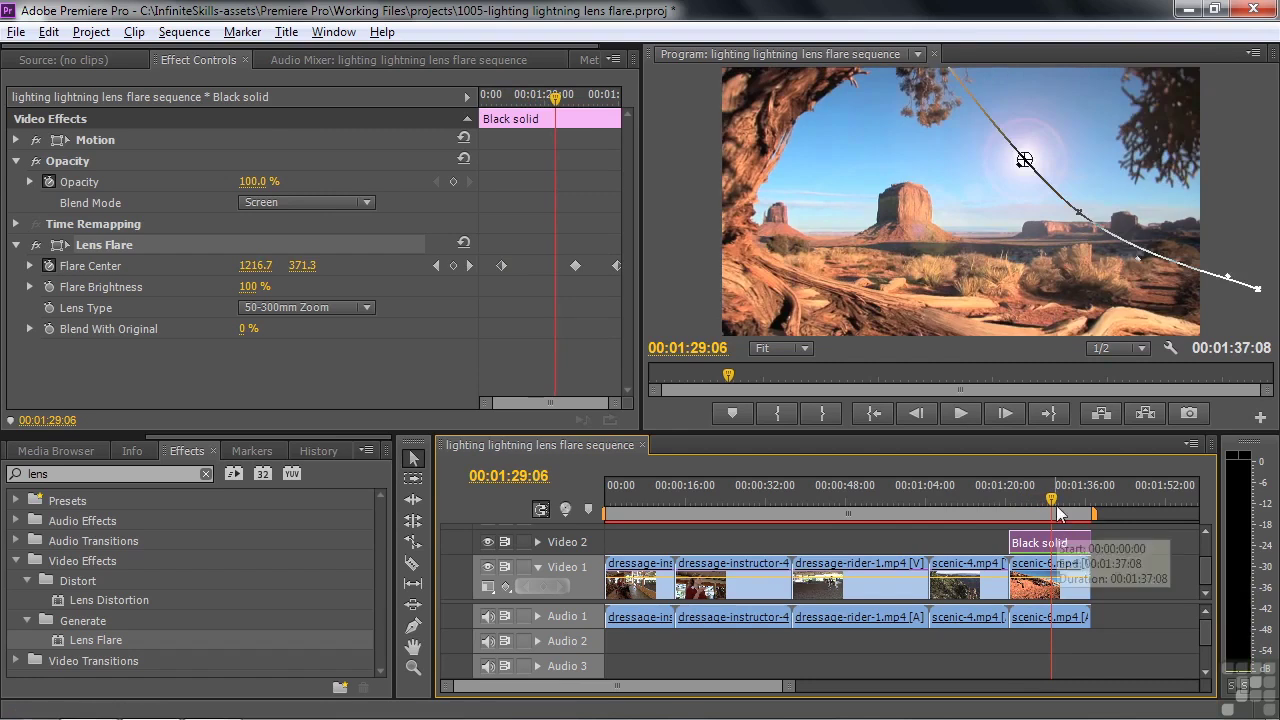
pyautogui.press('j')
pyautogui.press('j')
pyautogui.press('k')
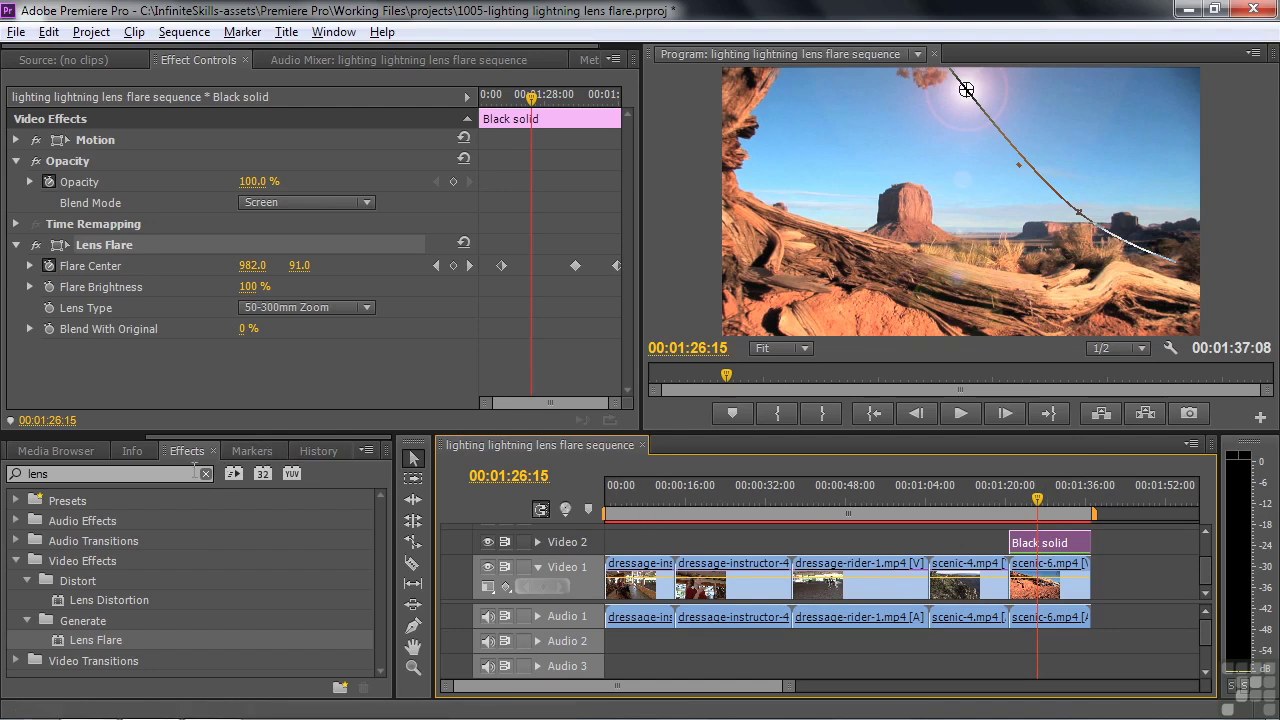
# Clear the effects search and add Color Balance (HLS) from Color Correction to the Black solid.
pyautogui.click(108, 476)
pyautogui.press('BackSpace')
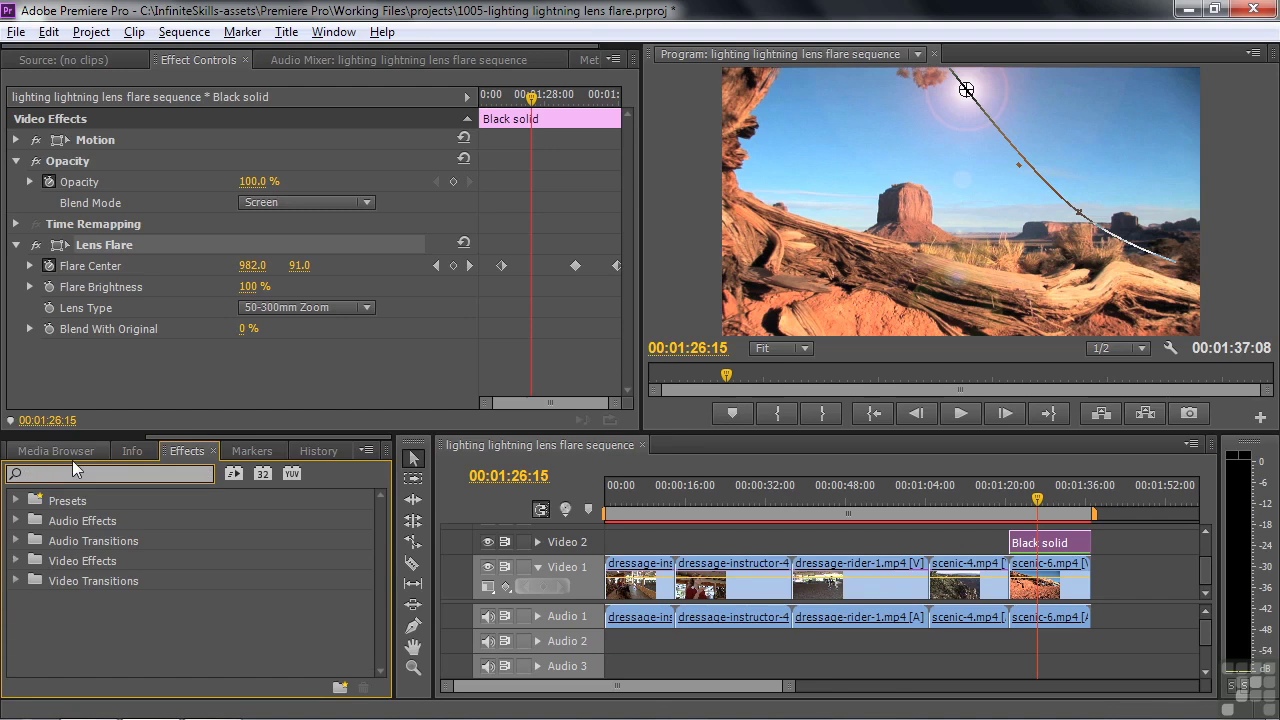
pyautogui.click(16, 561)
pyautogui.click(27, 641)
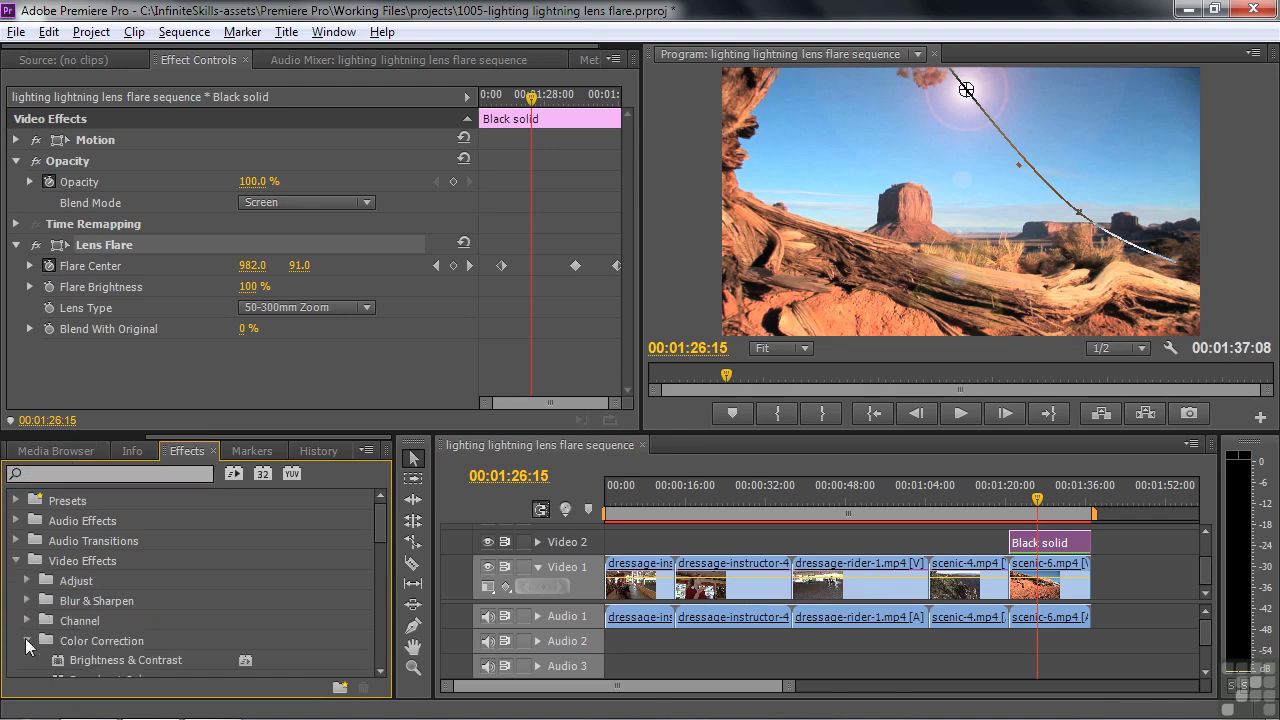
pyautogui.moveTo(384, 528); pyautogui.dragTo(337, 579)
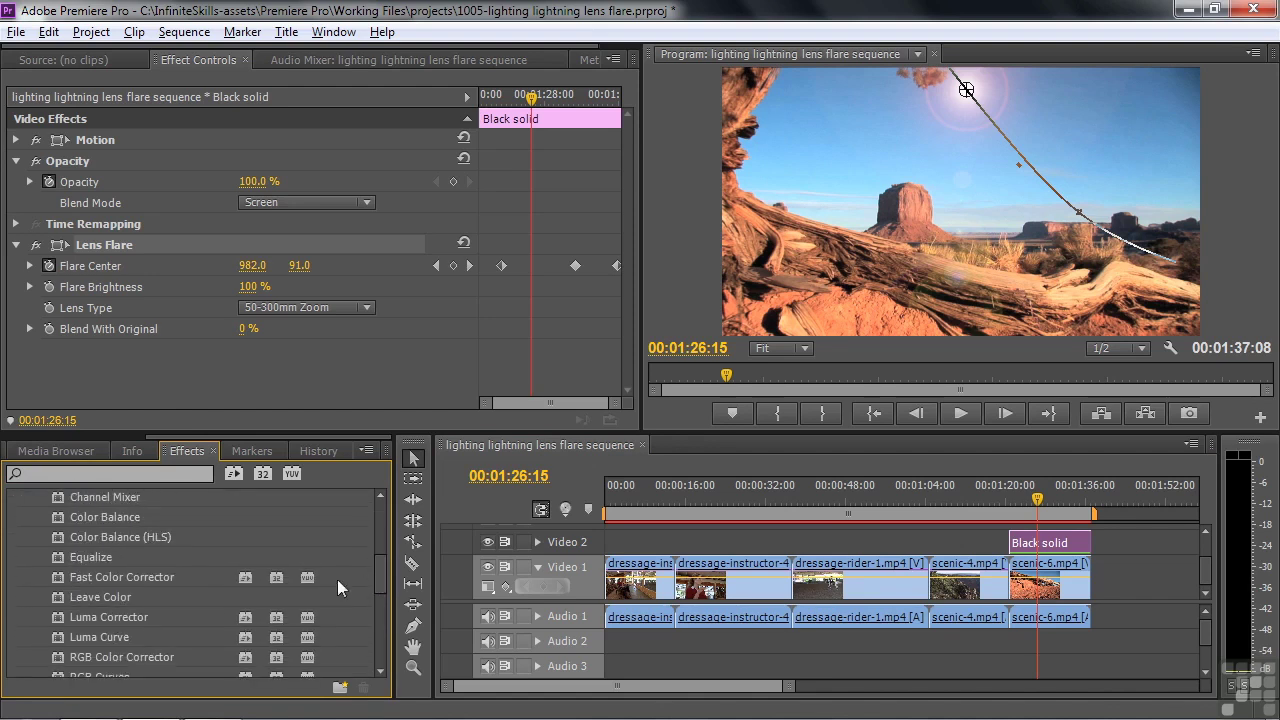
pyautogui.doubleClick(54, 537)
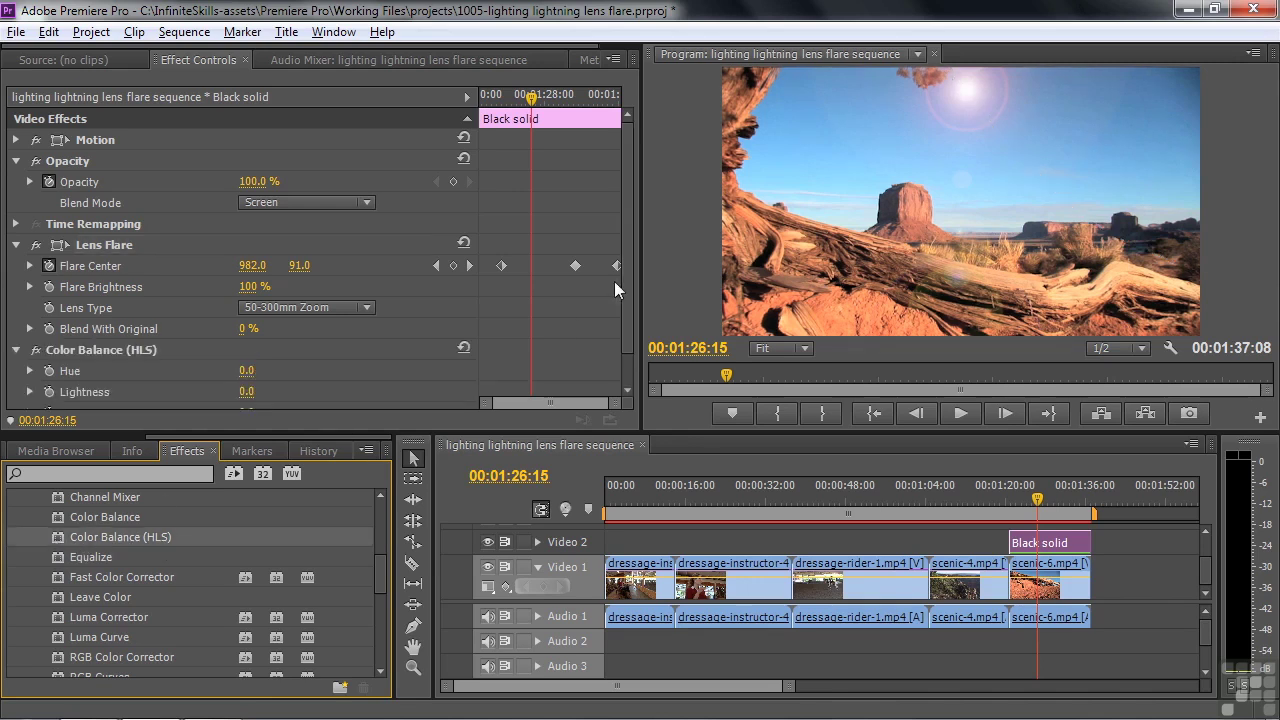
# Rotate the Color Balance (HLS) Hue to -249.1°, then fine-tune it to -279.9° to recolour the flare.
pyautogui.moveTo(627, 283); pyautogui.dragTo(627, 316)
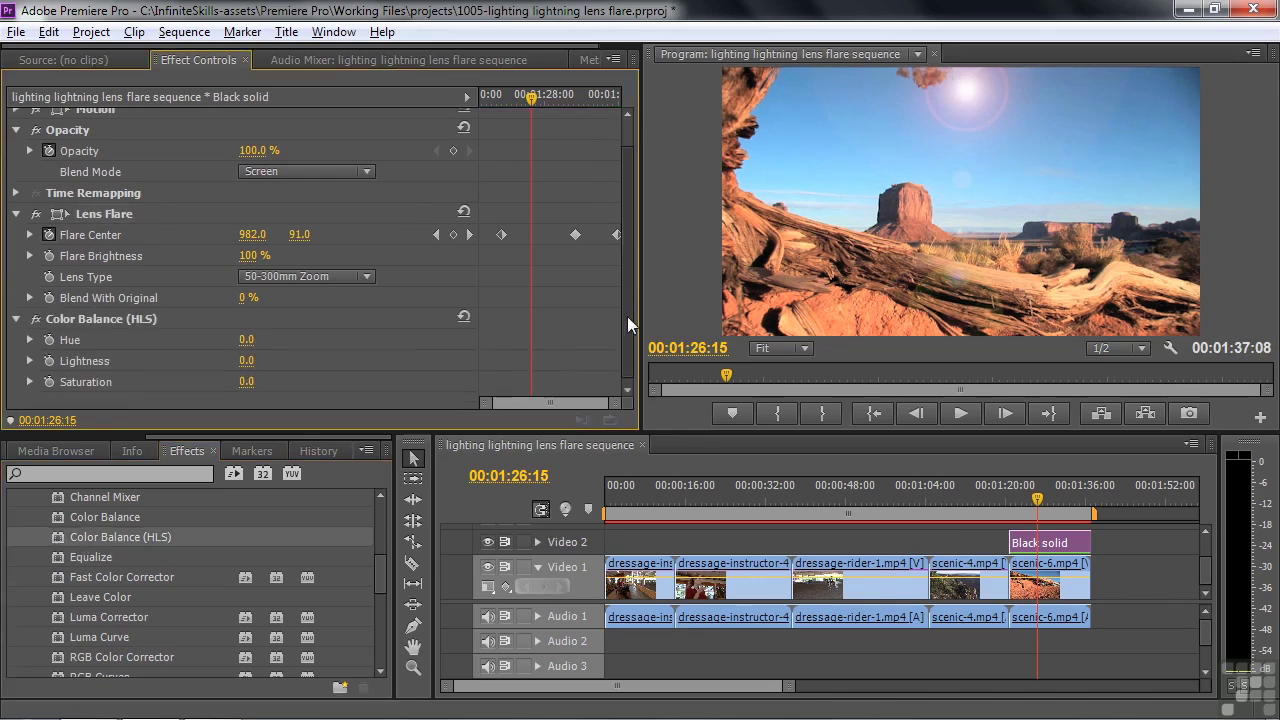
pyautogui.click(30, 335)
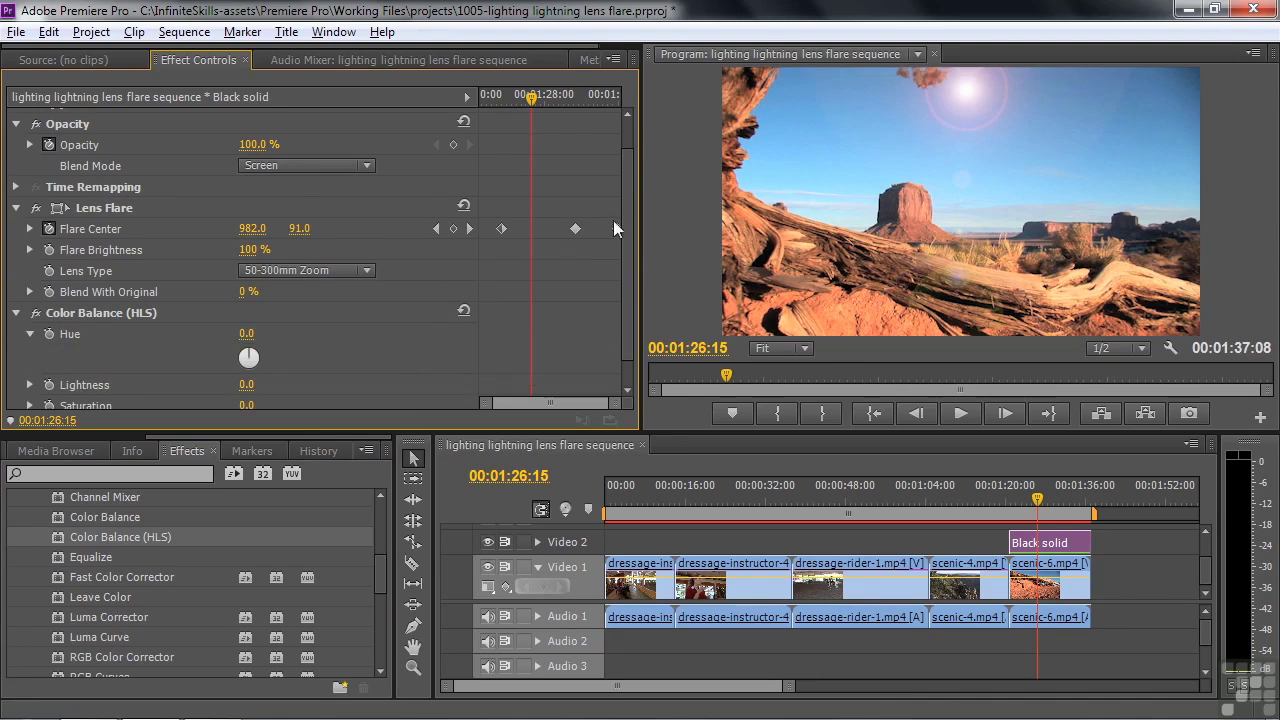
pyautogui.moveTo(1035, 503); pyautogui.dragTo(1049, 505)
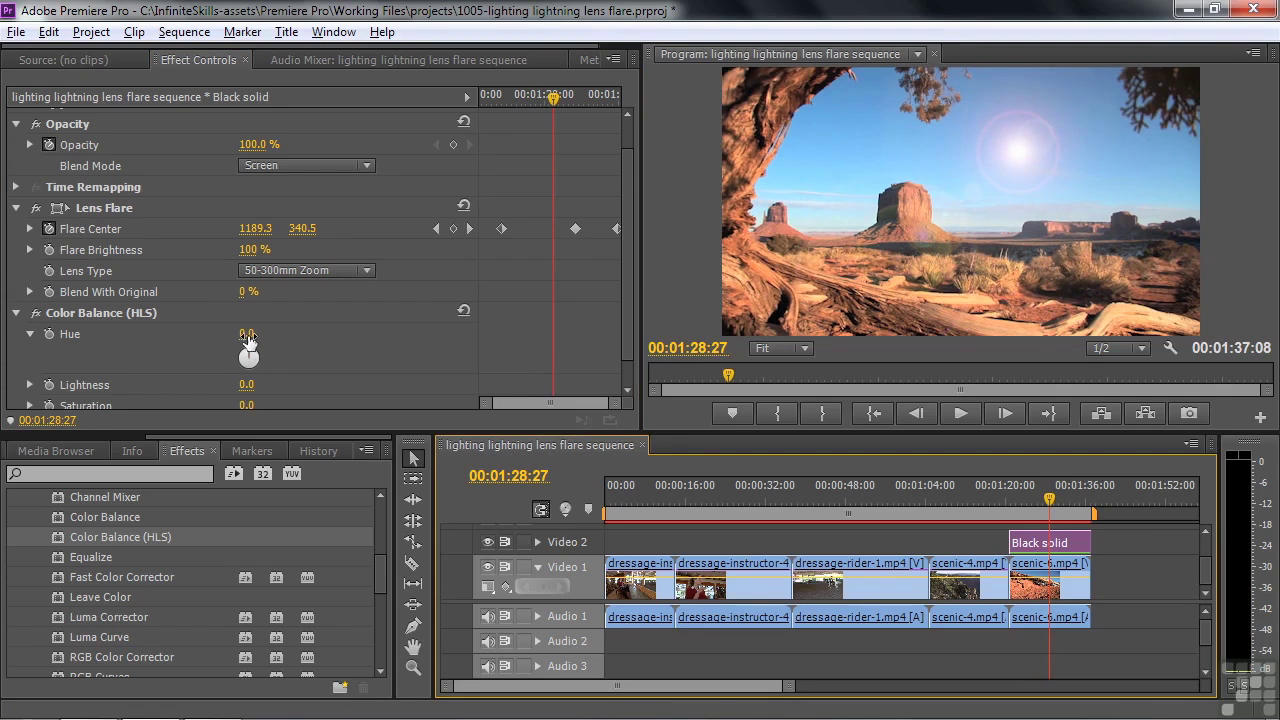
pyautogui.moveTo(248, 360); pyautogui.dragTo(289, 359)
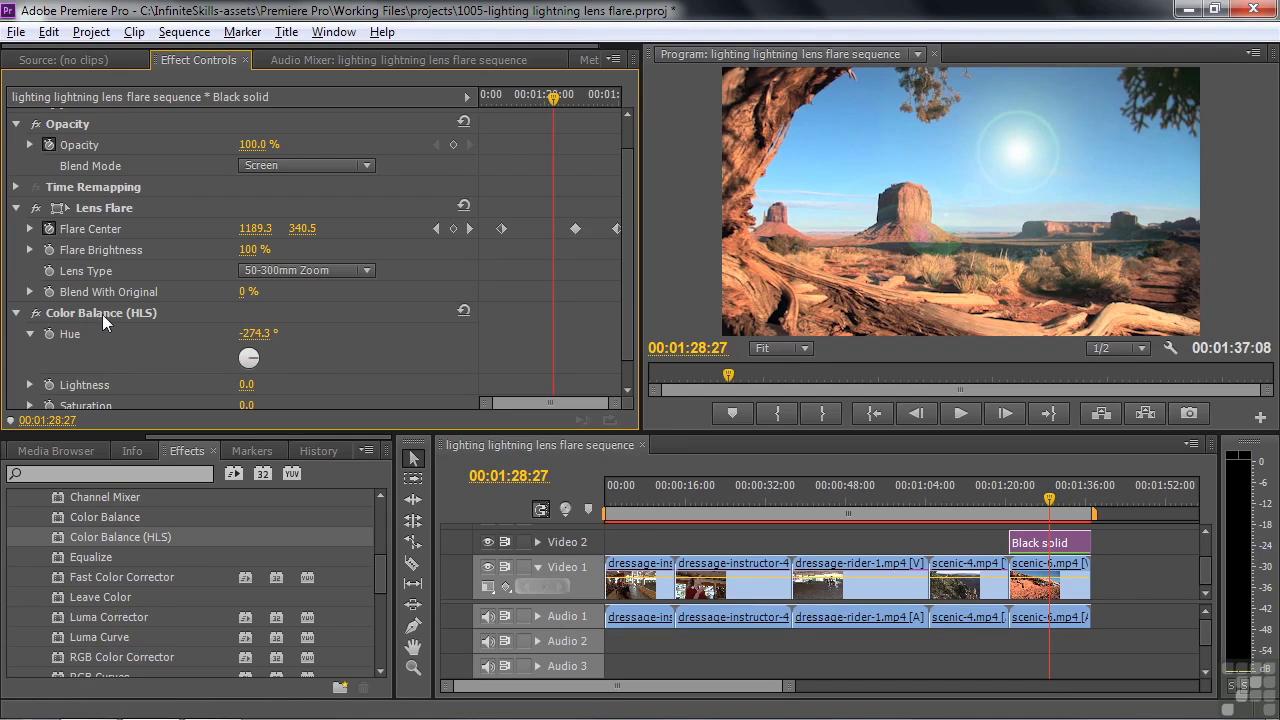
pyautogui.moveTo(259, 354)
pyautogui.mouseDown()
pyautogui.moveTo(245, 345)
pyautogui.moveTo(303, 349)
pyautogui.moveTo(297, 368)
pyautogui.moveTo(219, 341)
pyautogui.moveTo(243, 374)
pyautogui.moveTo(272, 356)
pyautogui.mouseUp()
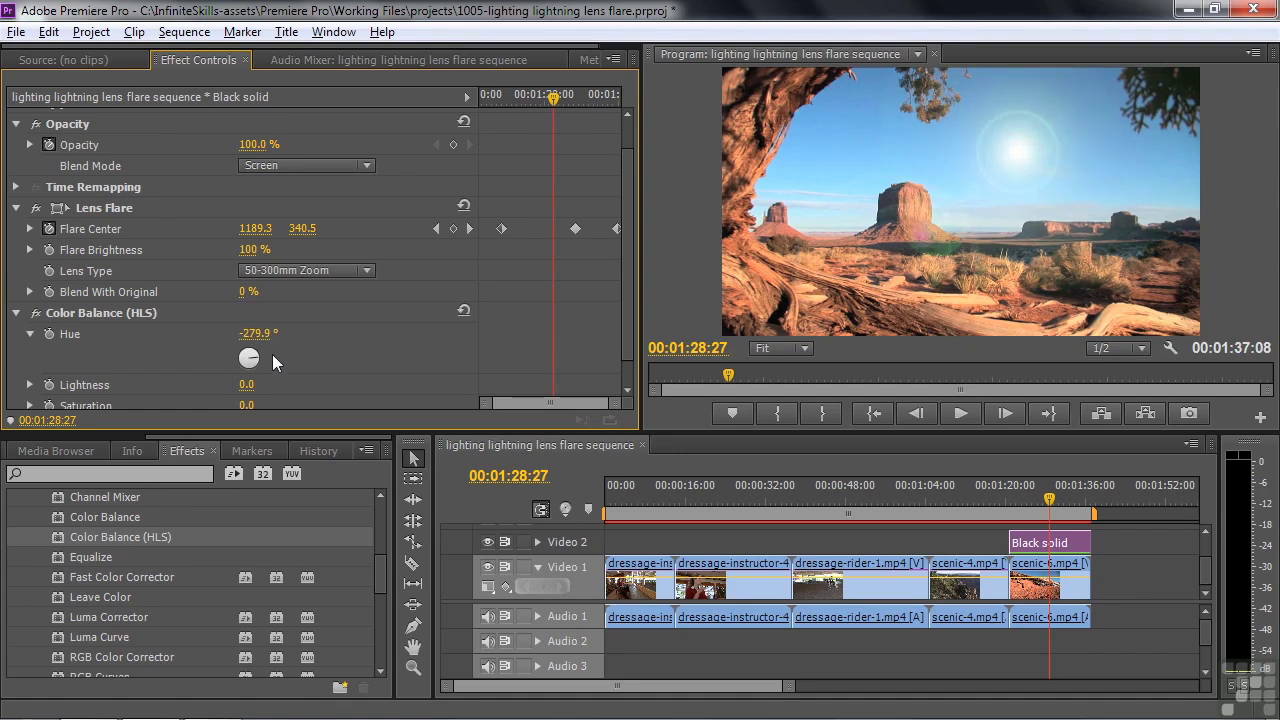